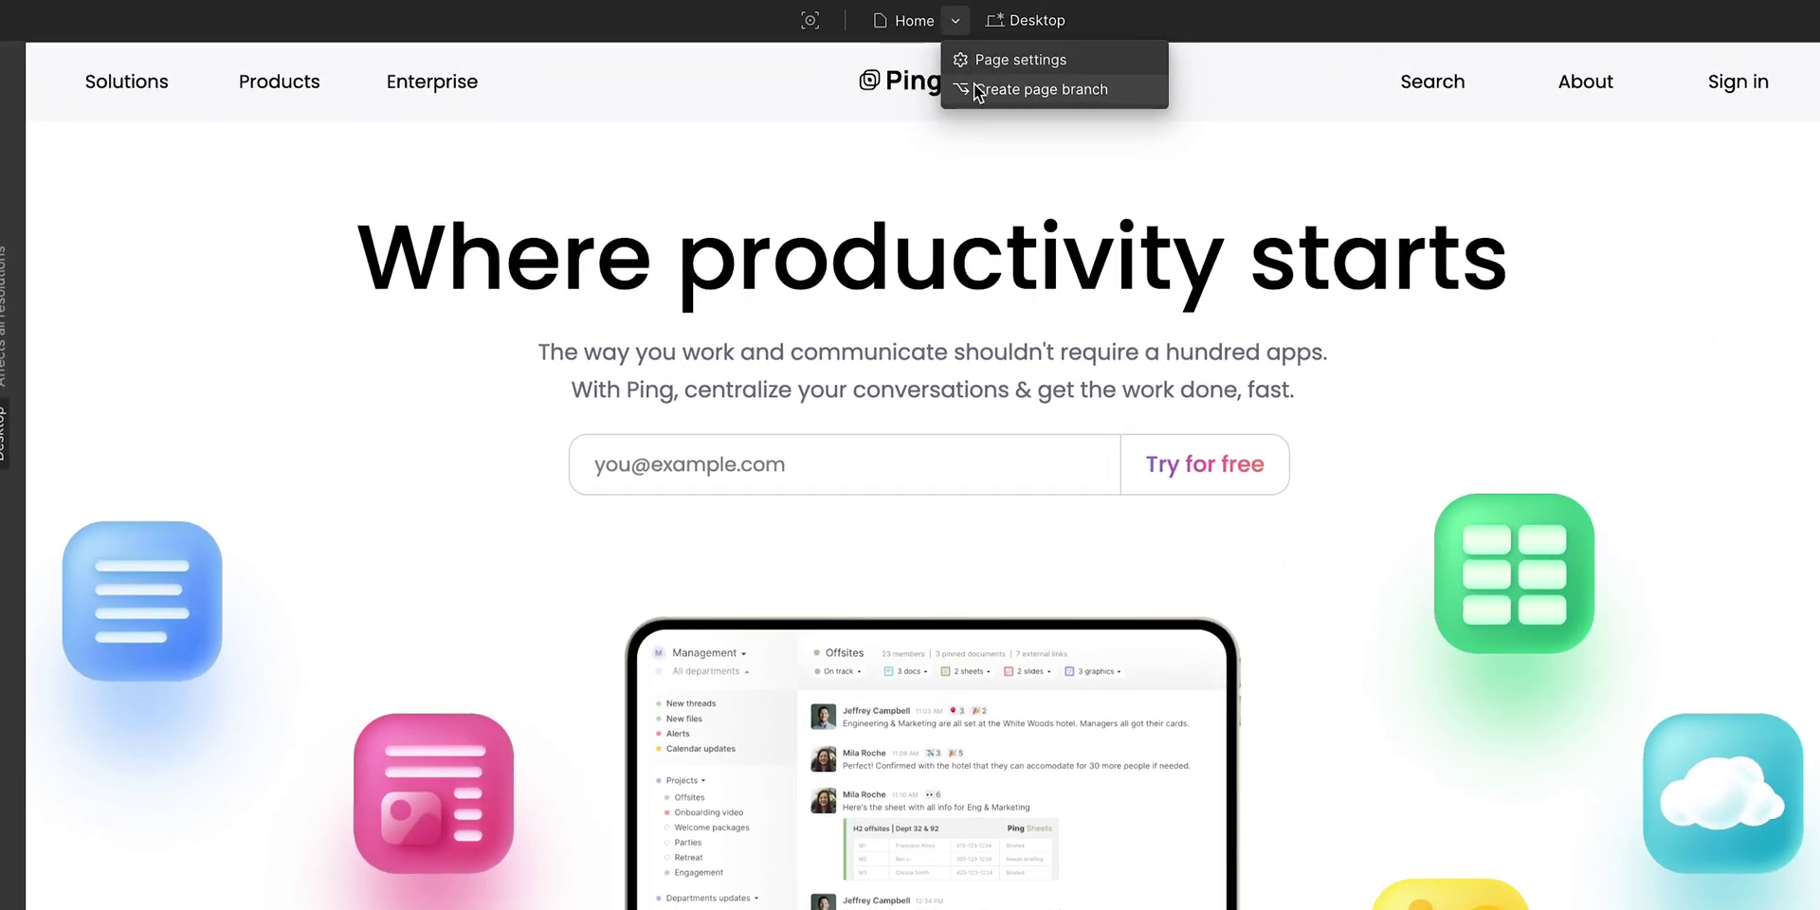
Create a page branch of the Home page from its options menu
left_click(976, 90)
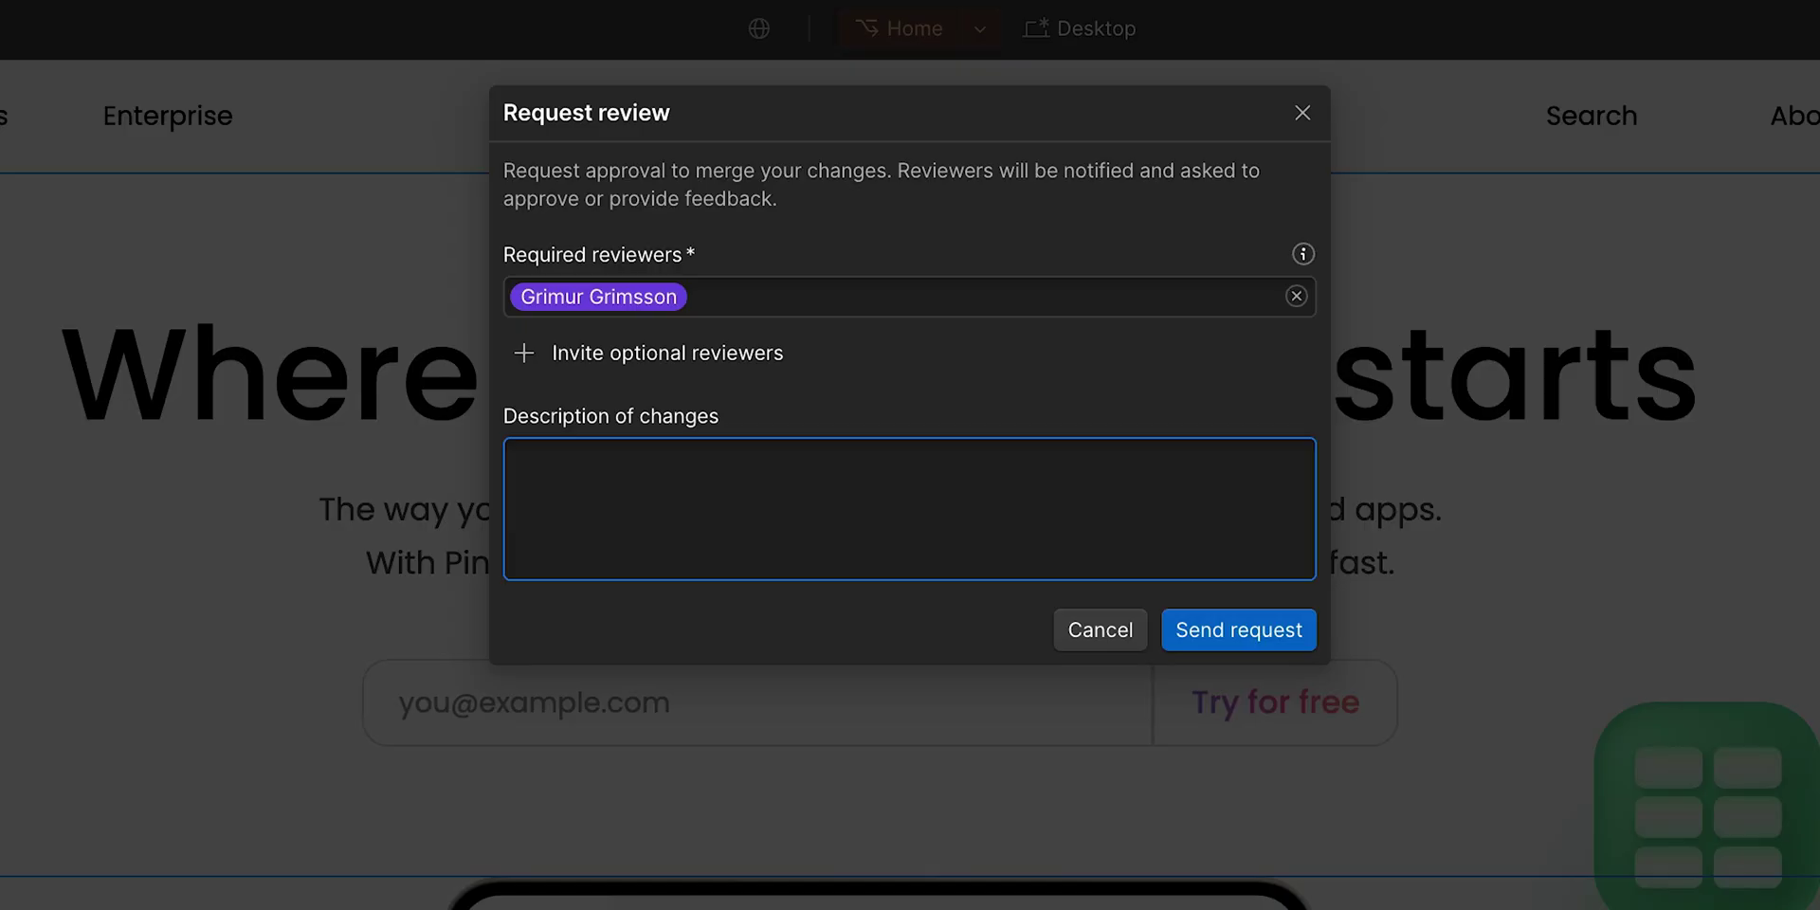
type("I assigned a darker color to the Large paragraph class, u")
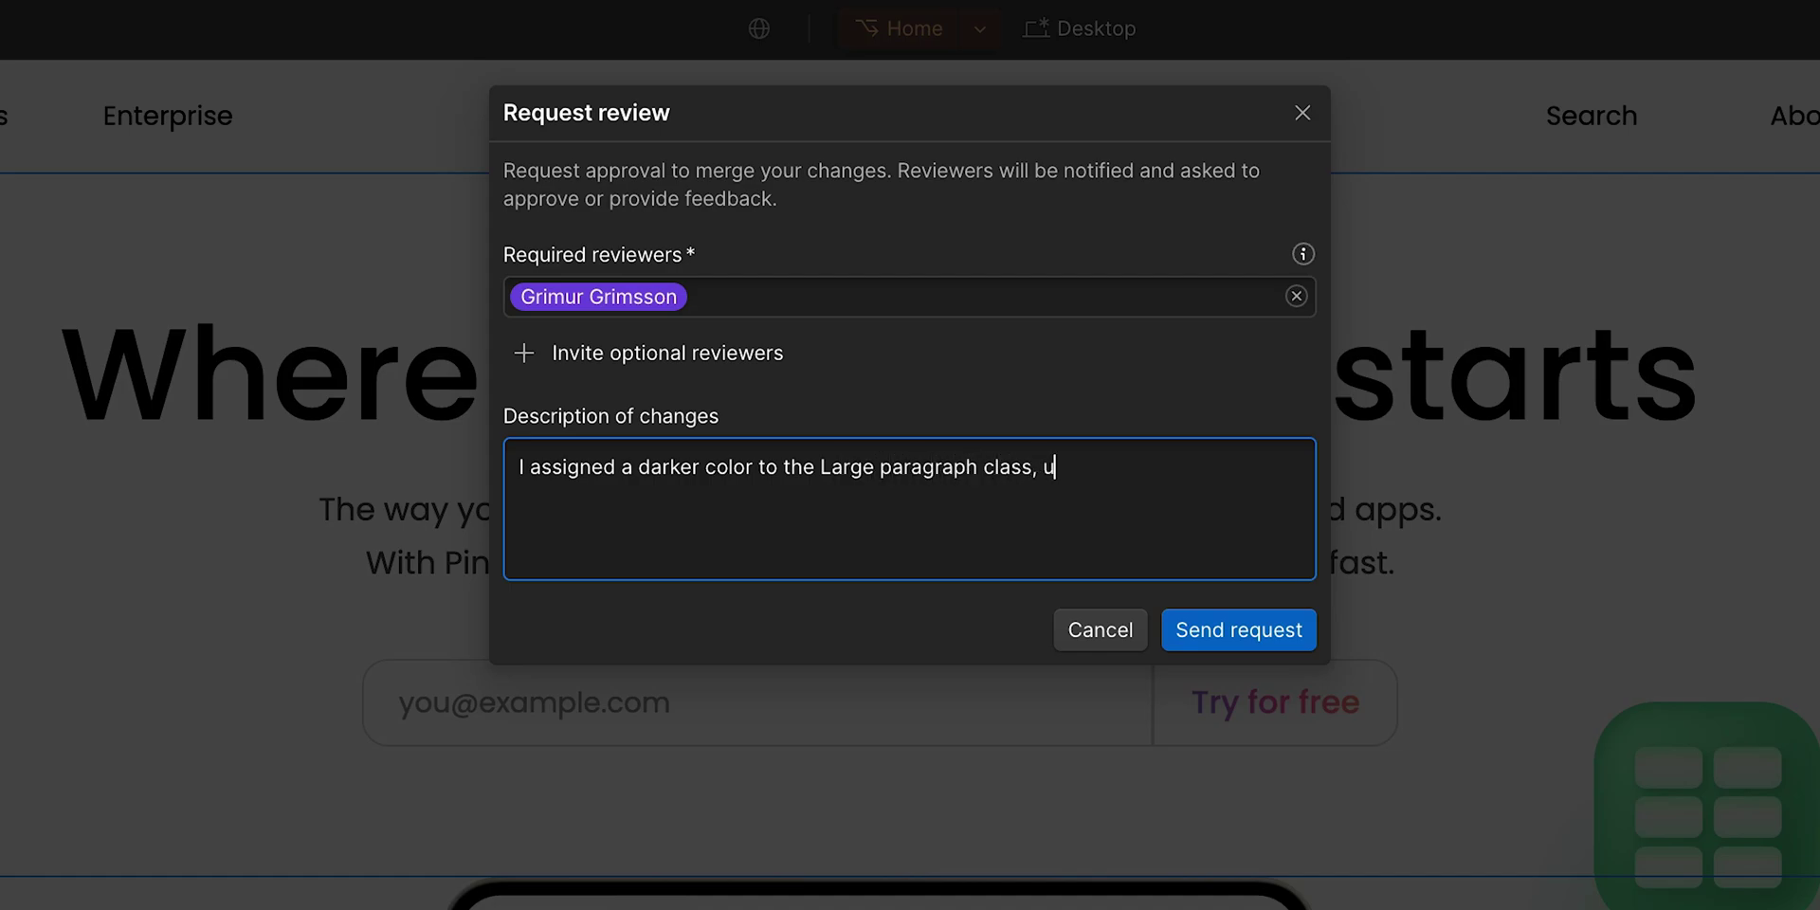
type("pdated the pricing card and buttons colors, a")
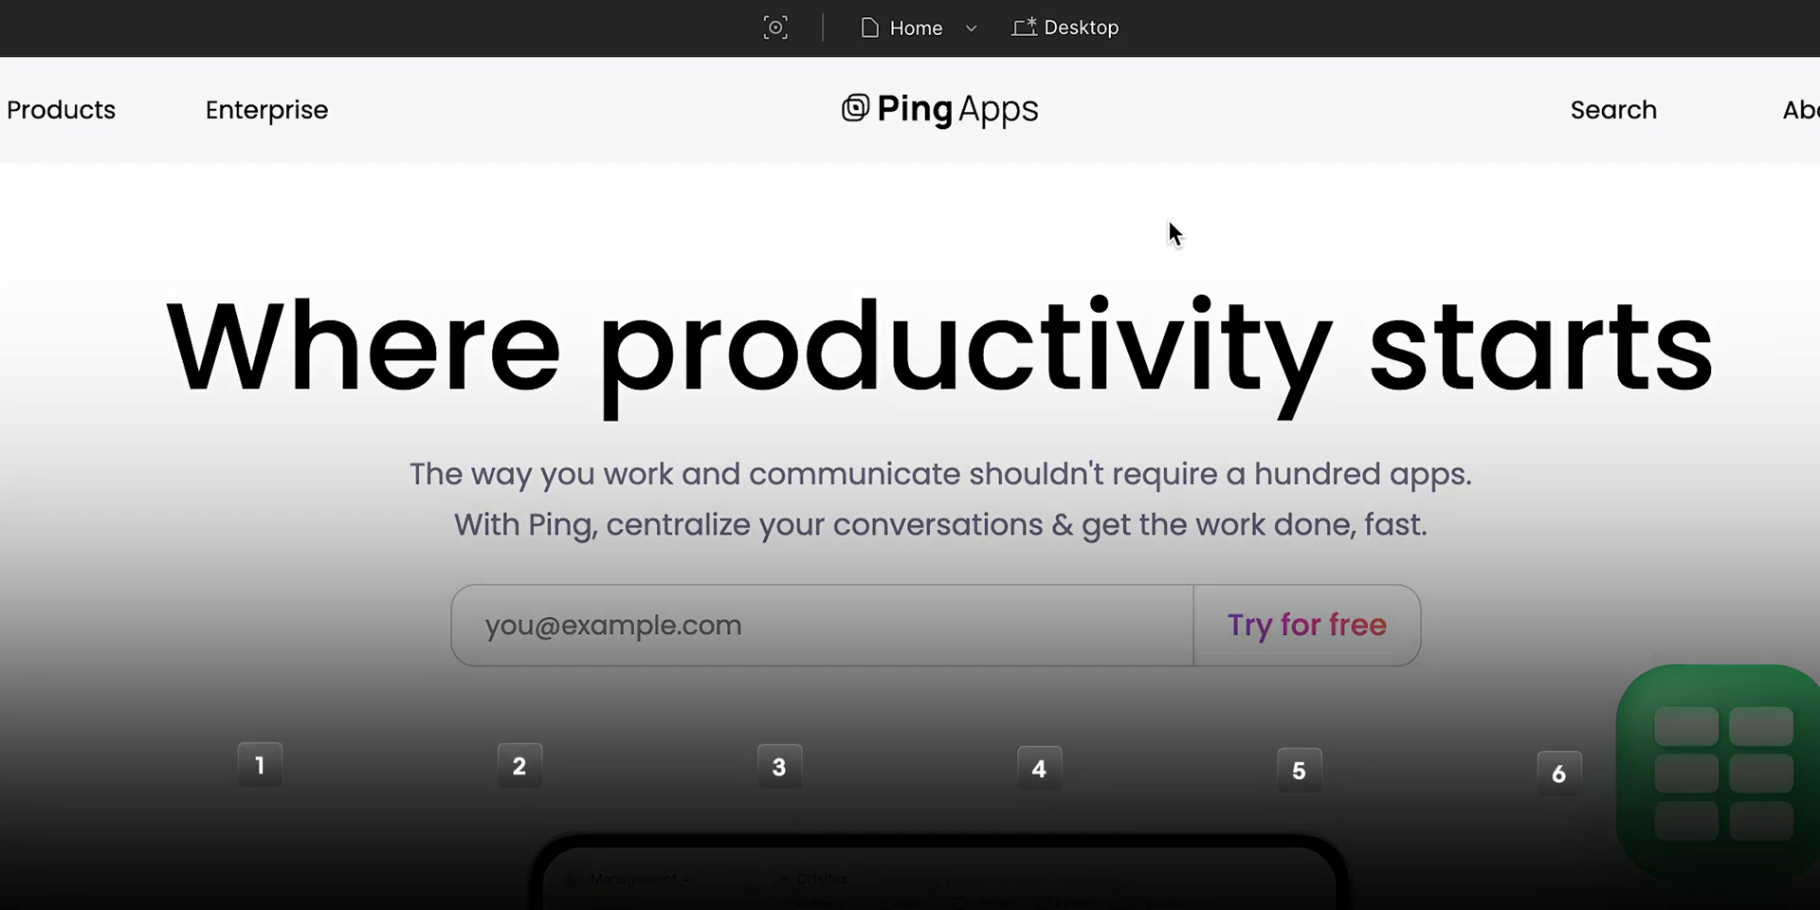
left_click(972, 28)
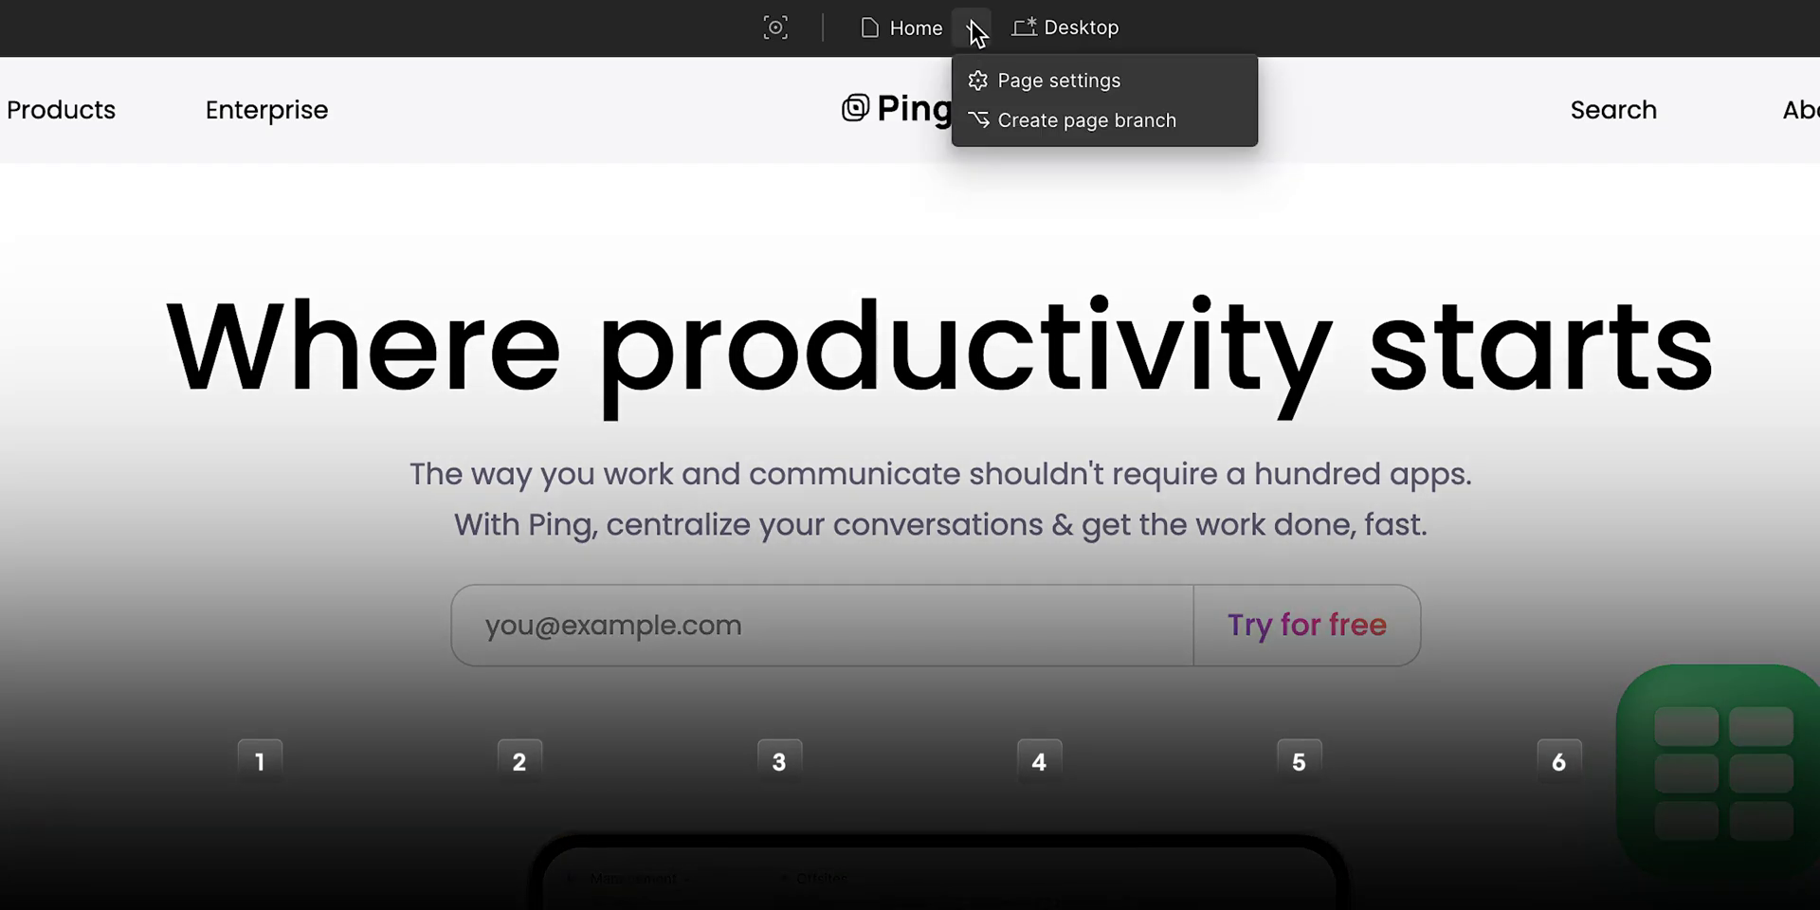
left_click(997, 118)
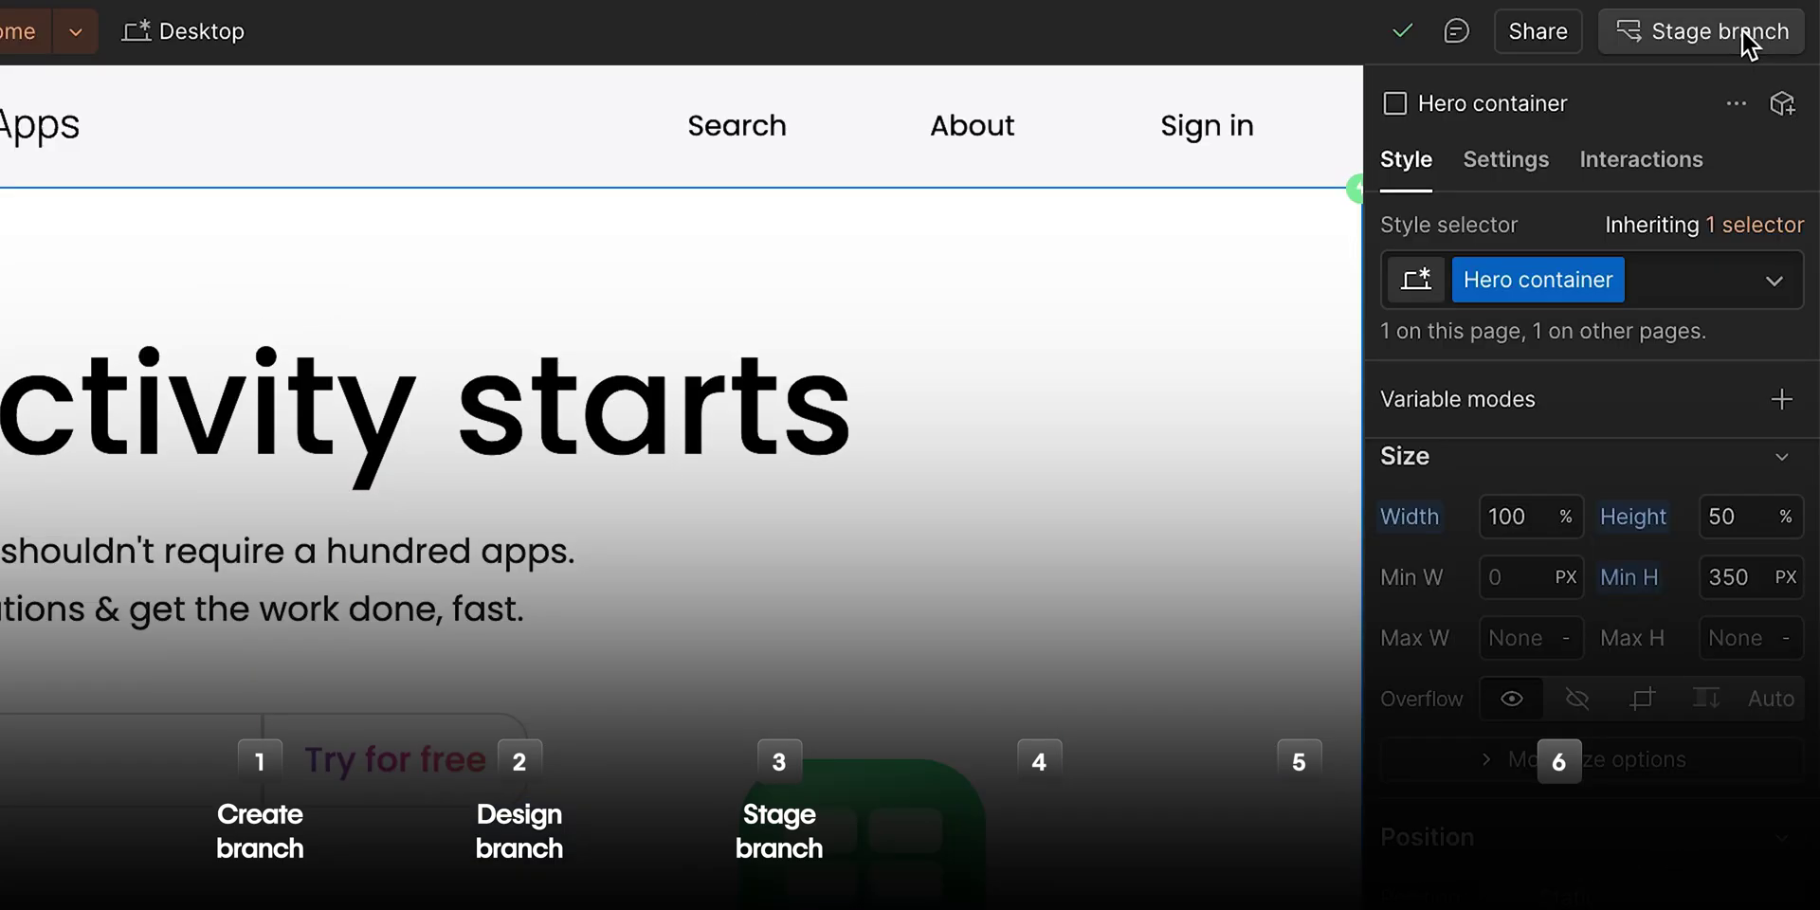
Stage the Home branch, mark the review as Request changes, and bring up its merge options
left_click(1780, 17)
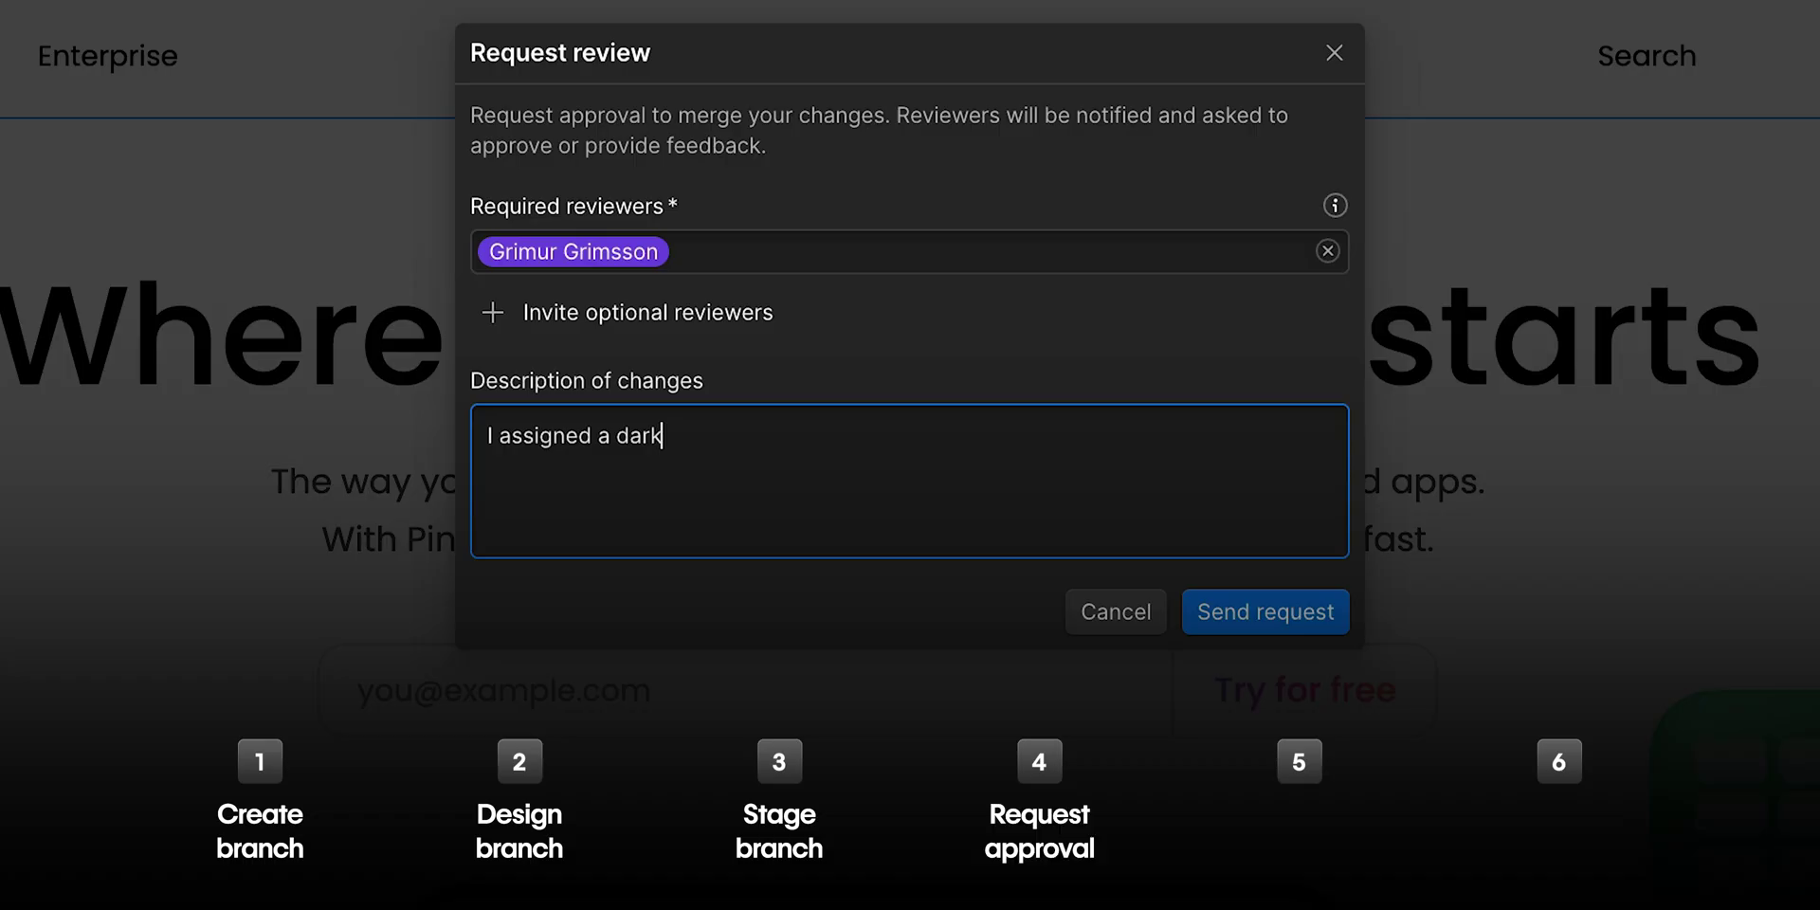
type("er color to the Large parag")
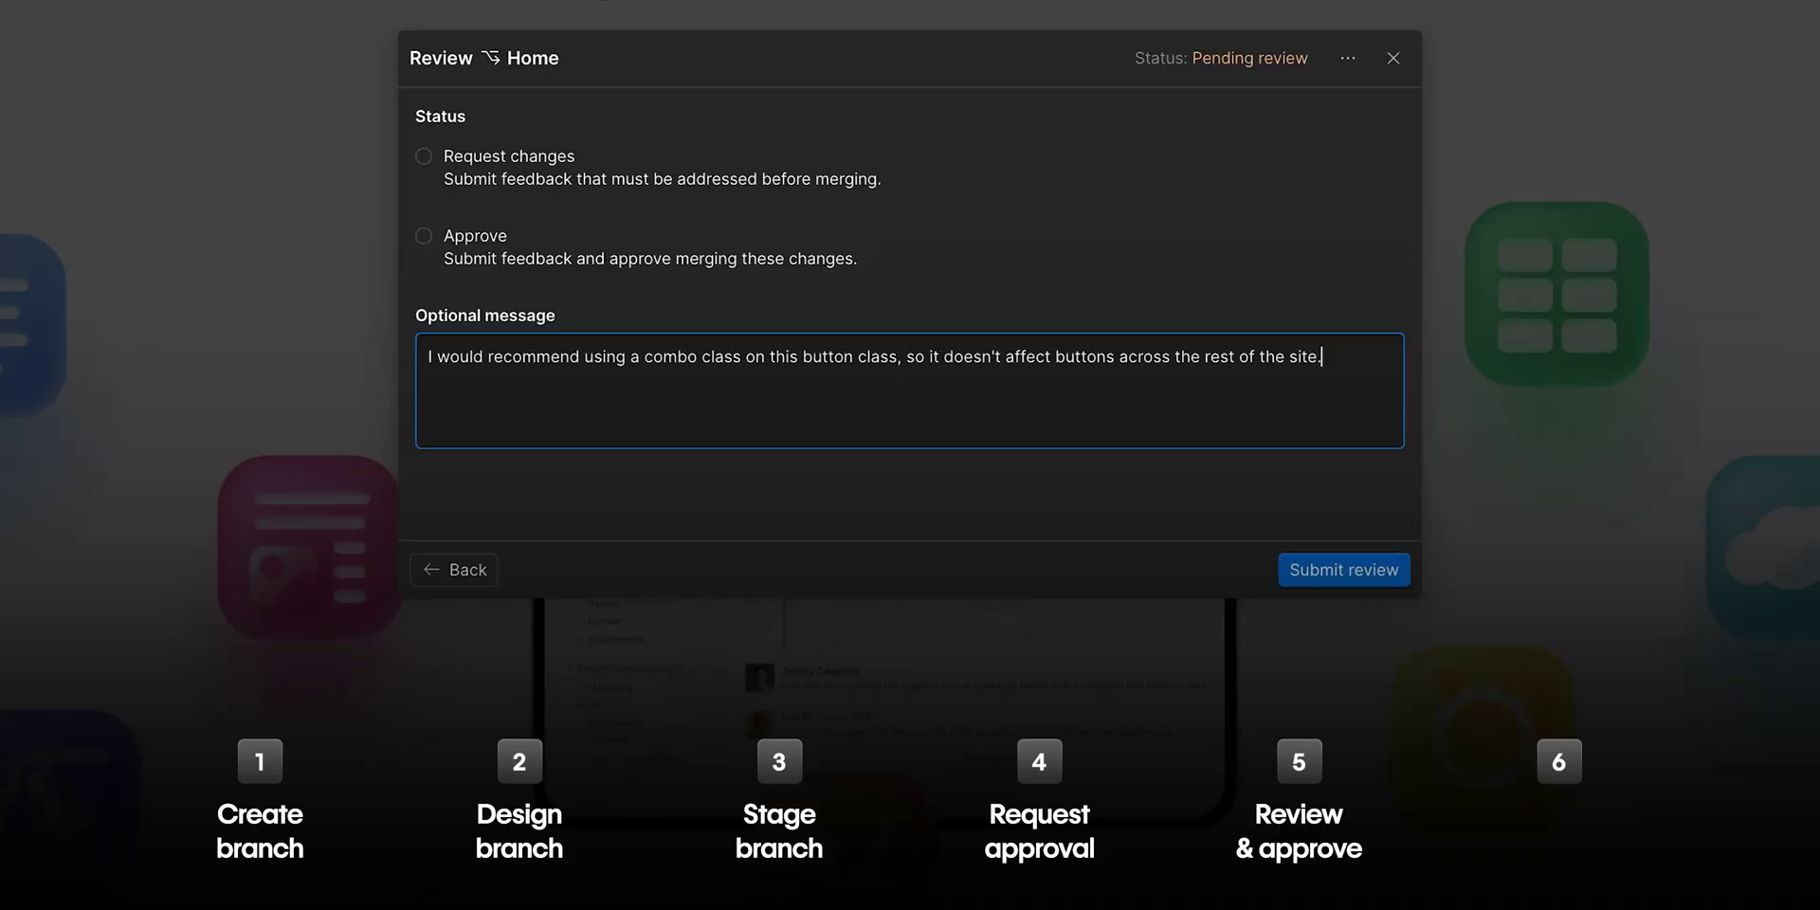
left_click(424, 157)
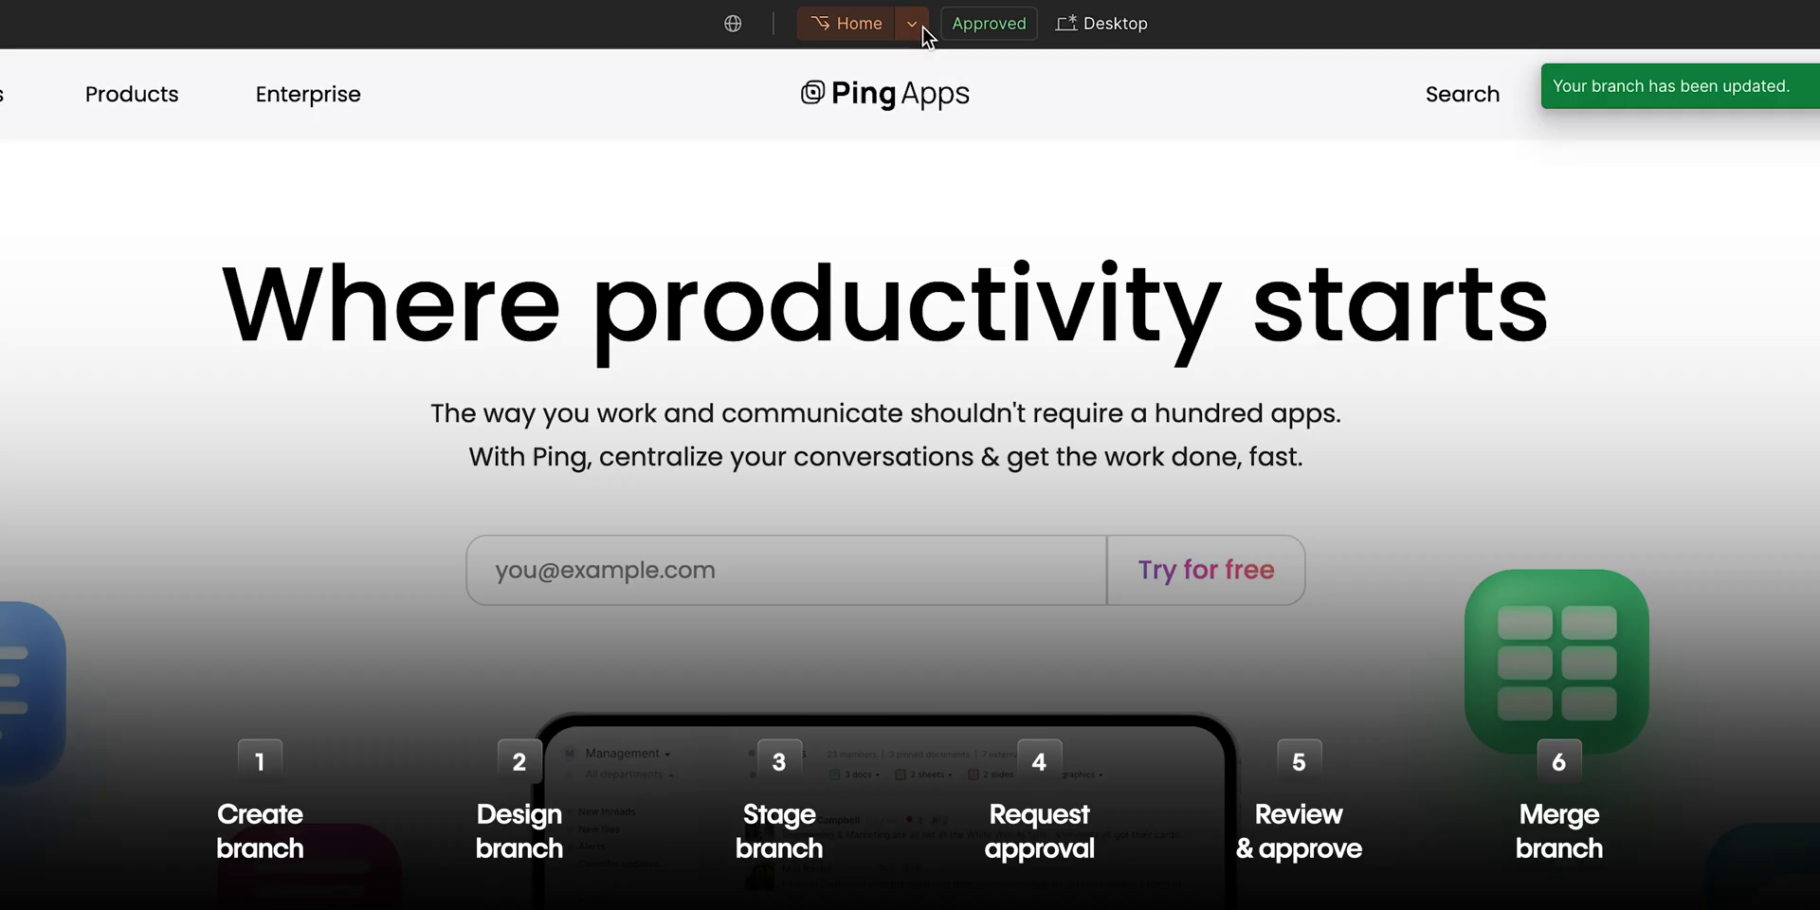
left_click(919, 24)
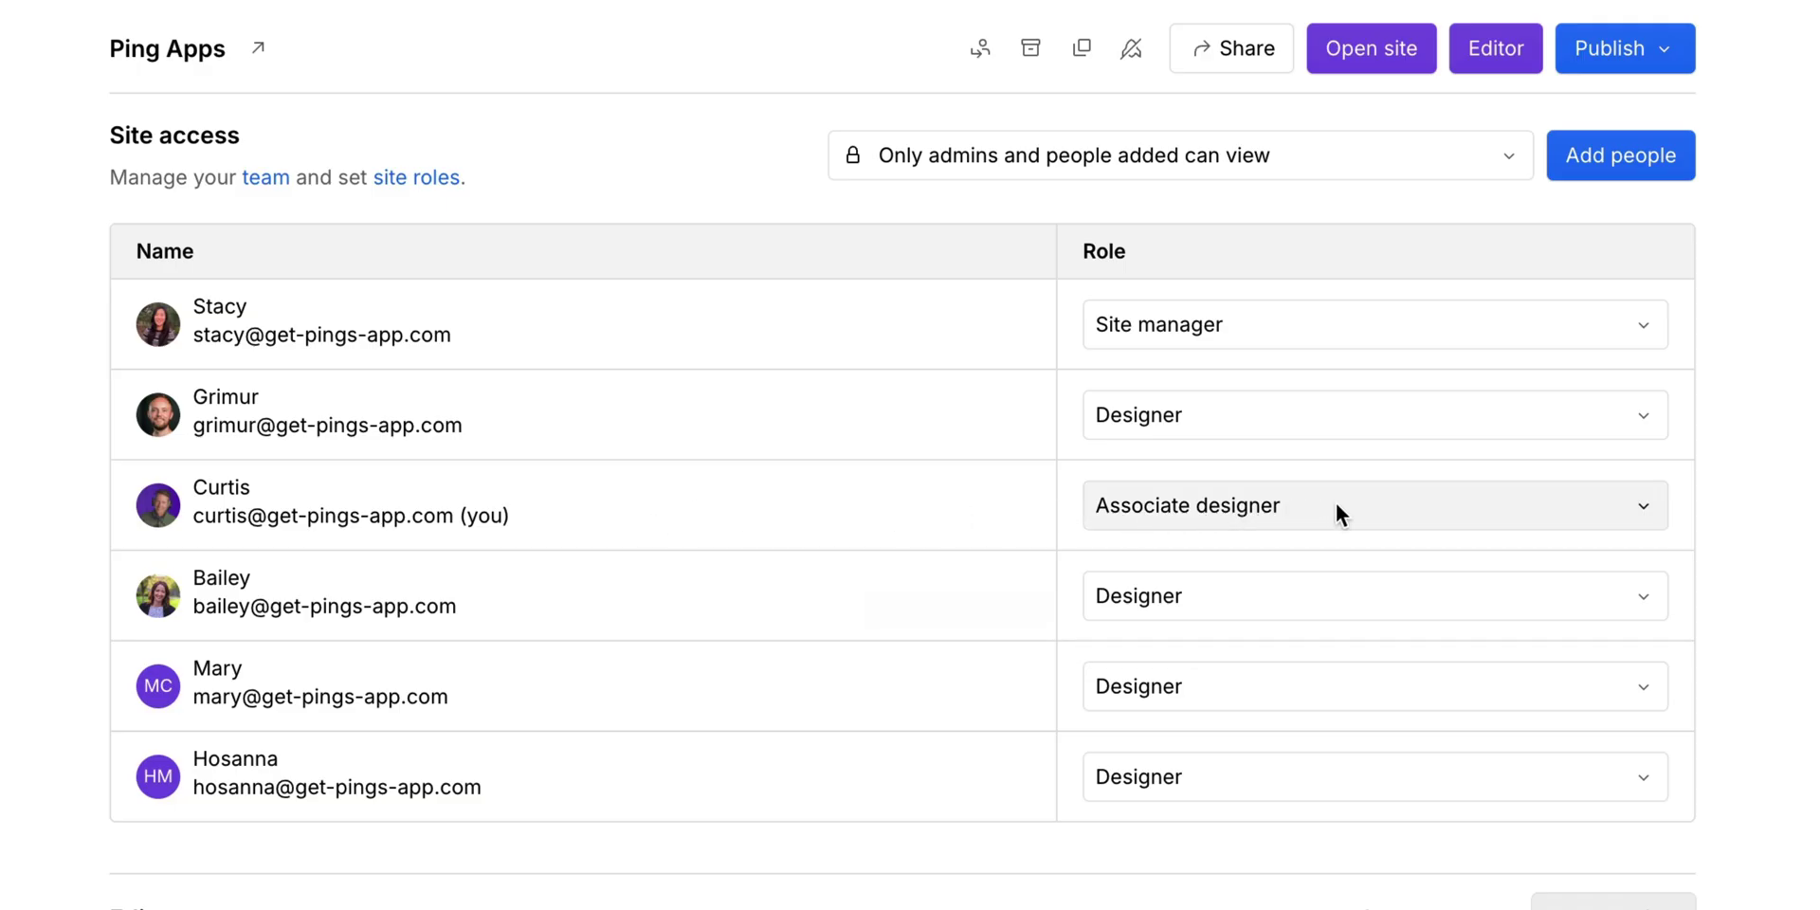
Inspect the role options for your own account and a designer teammate, leaving both roles unchanged
left_click(1640, 512)
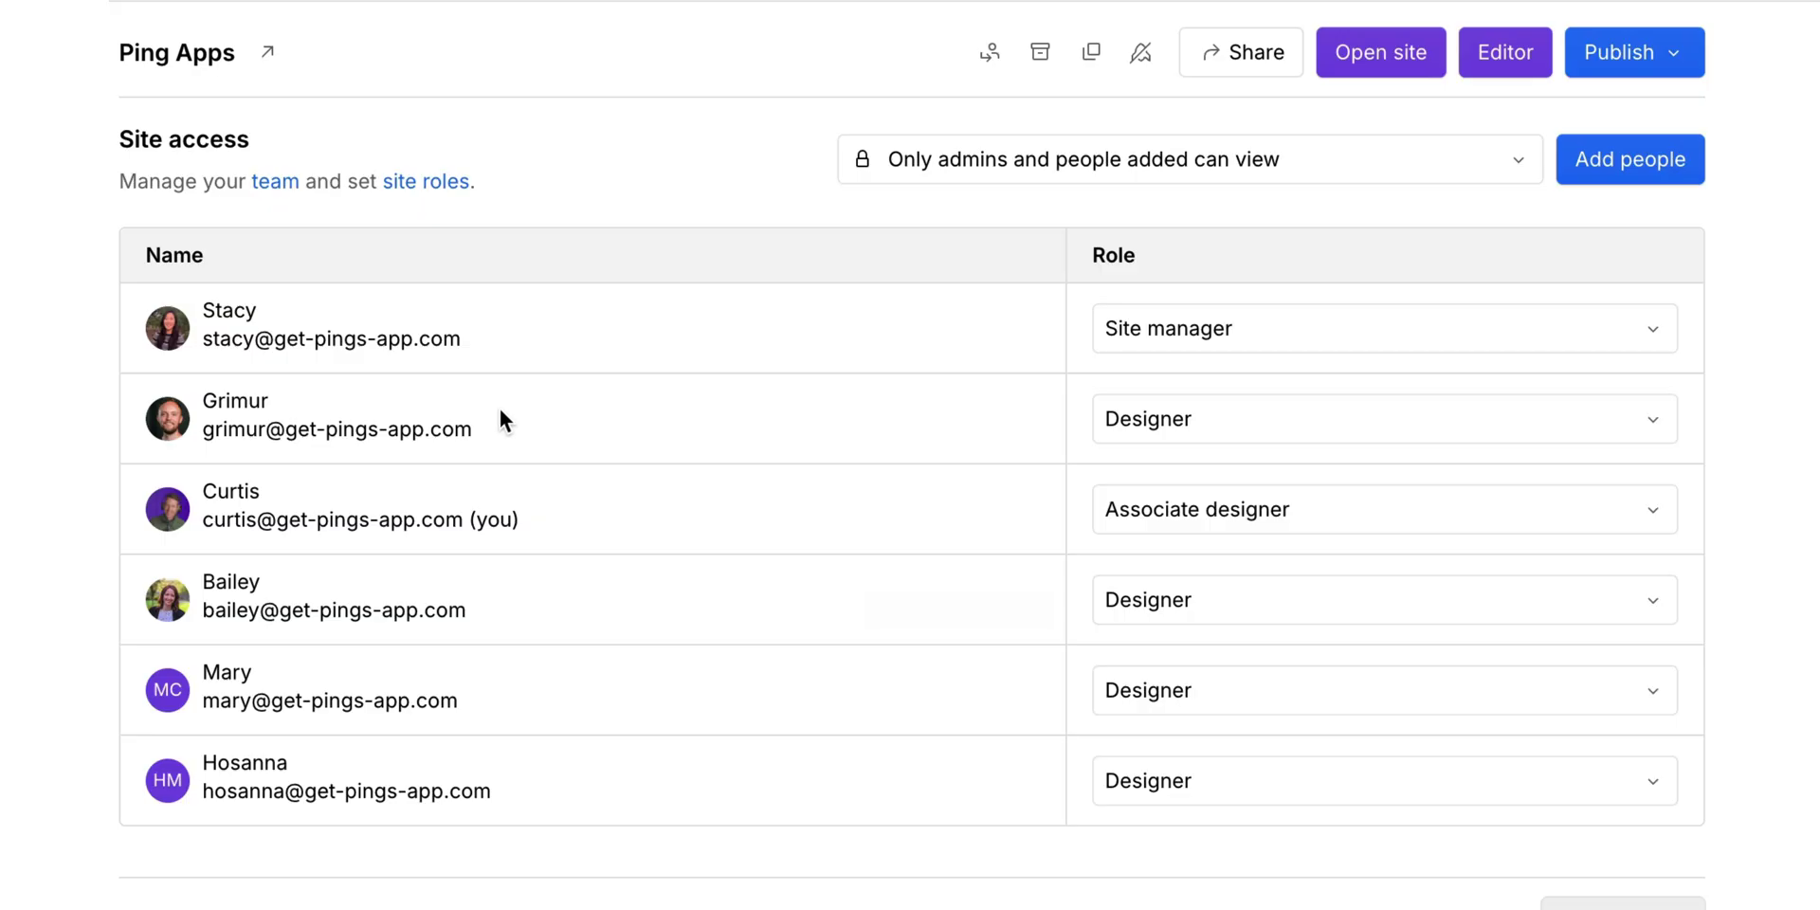
left_click(1644, 429)
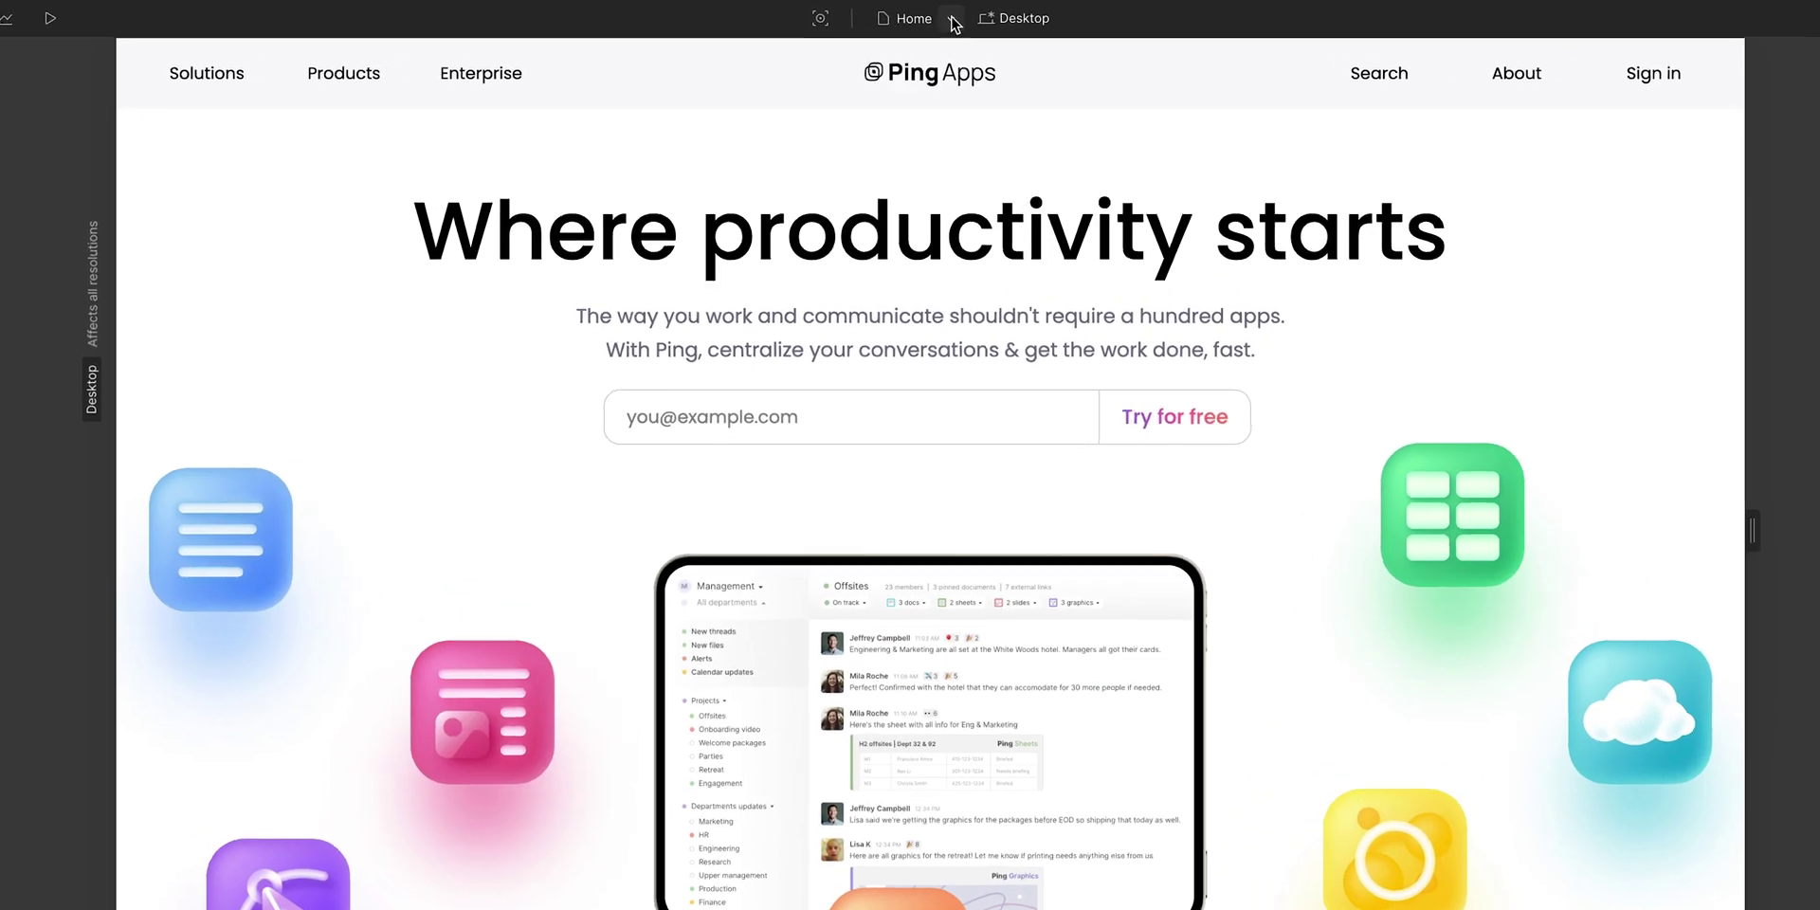
Branch the Home page, confirm the branch in the Pages panel, and stage it for review
left_click(954, 21)
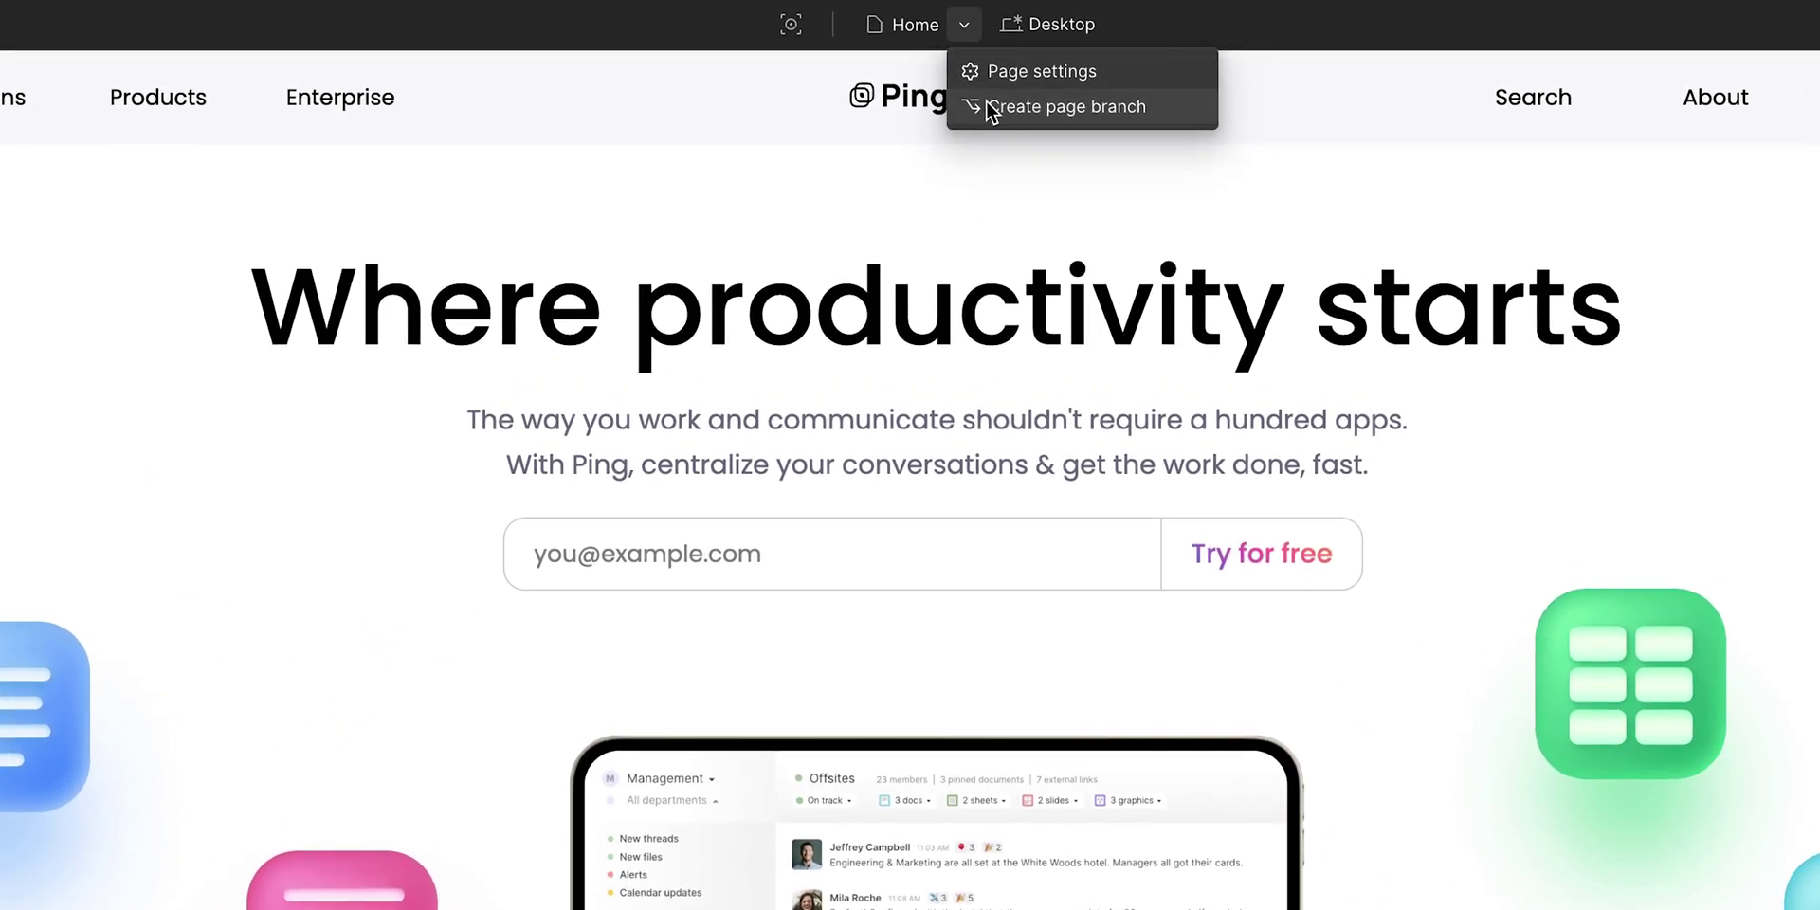
left_click(988, 107)
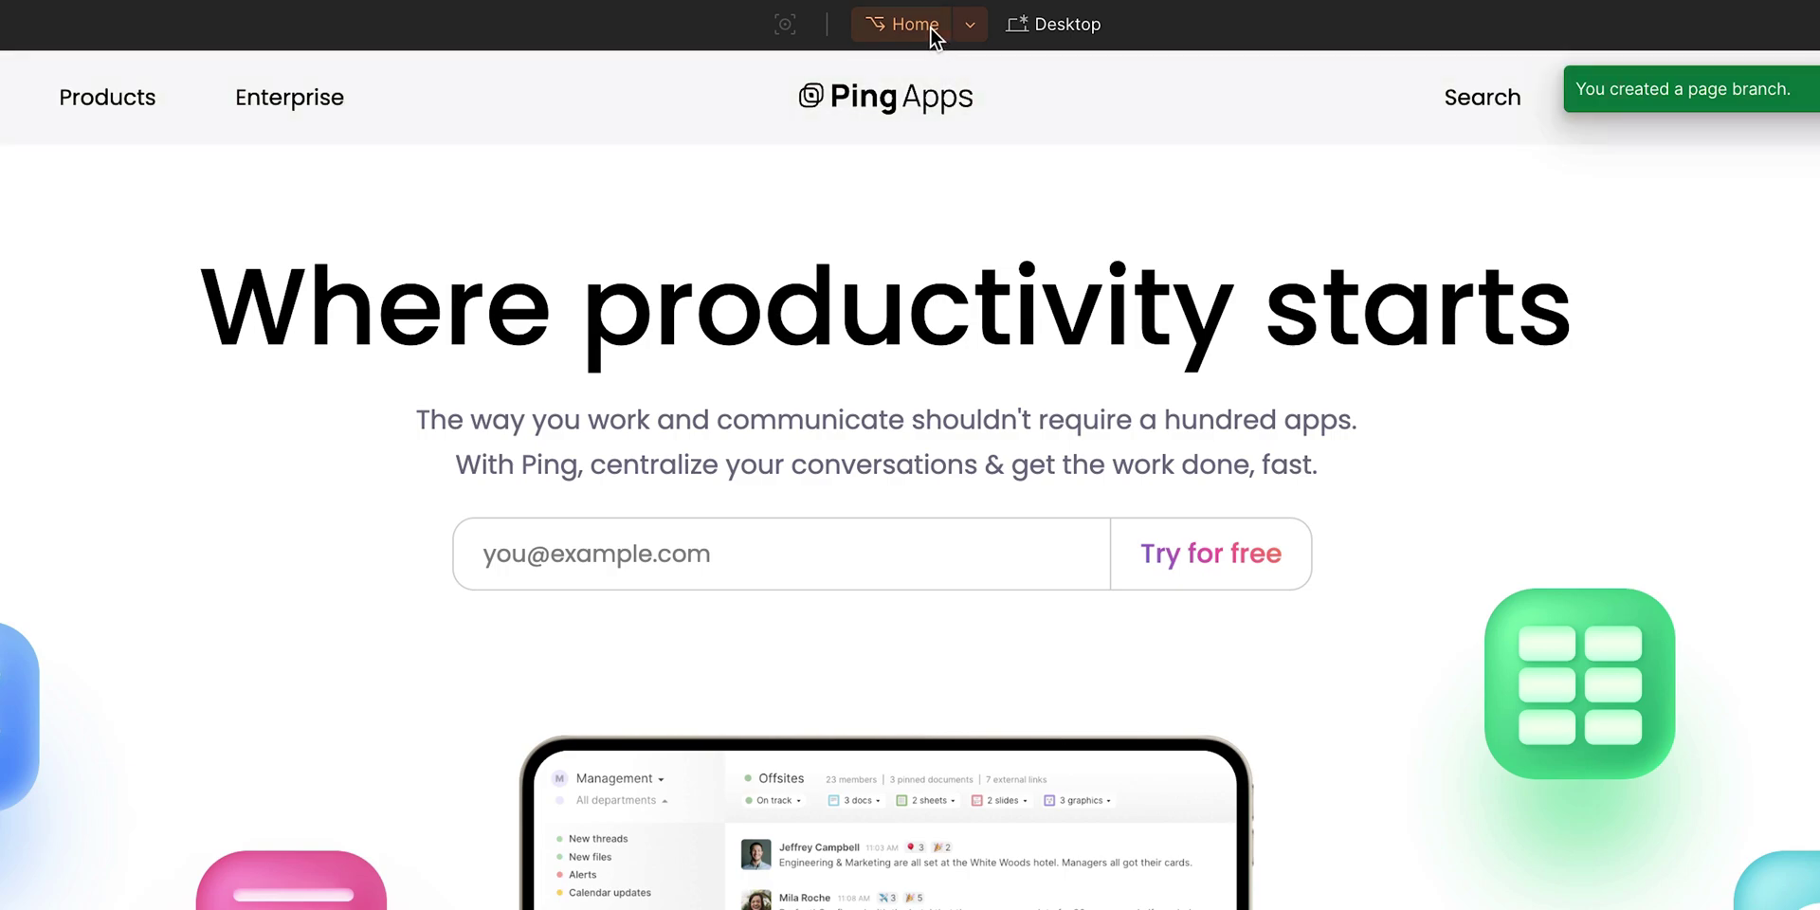
left_click(930, 26)
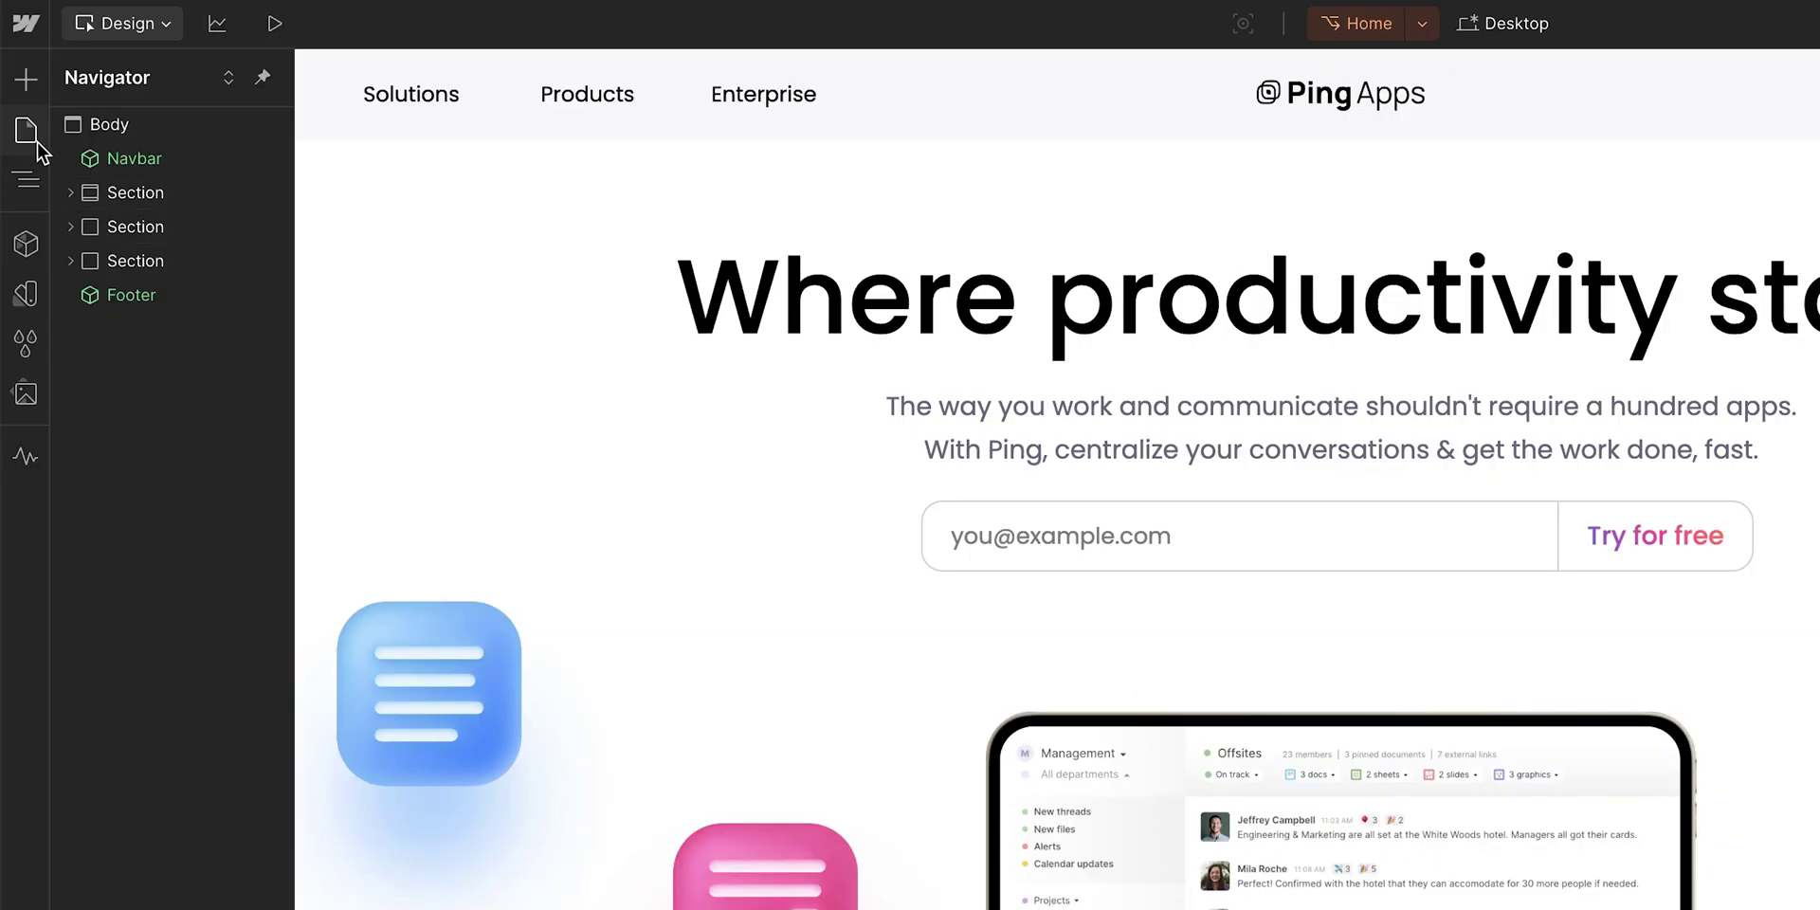
left_click(34, 133)
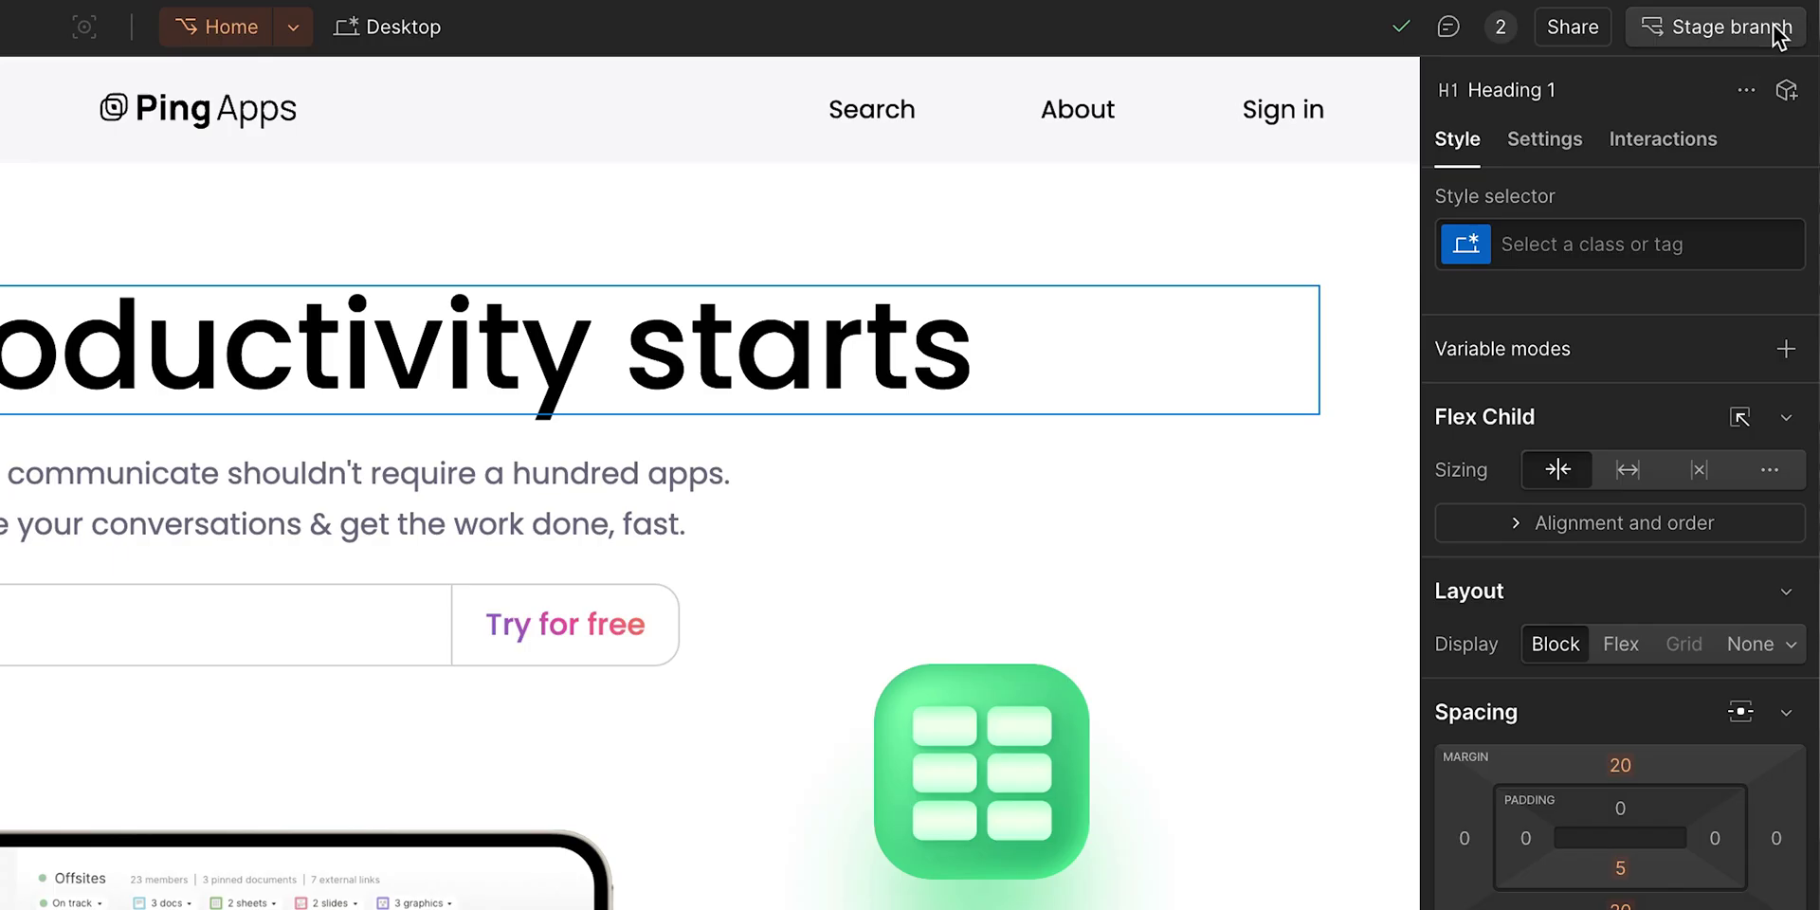
left_click(1765, 27)
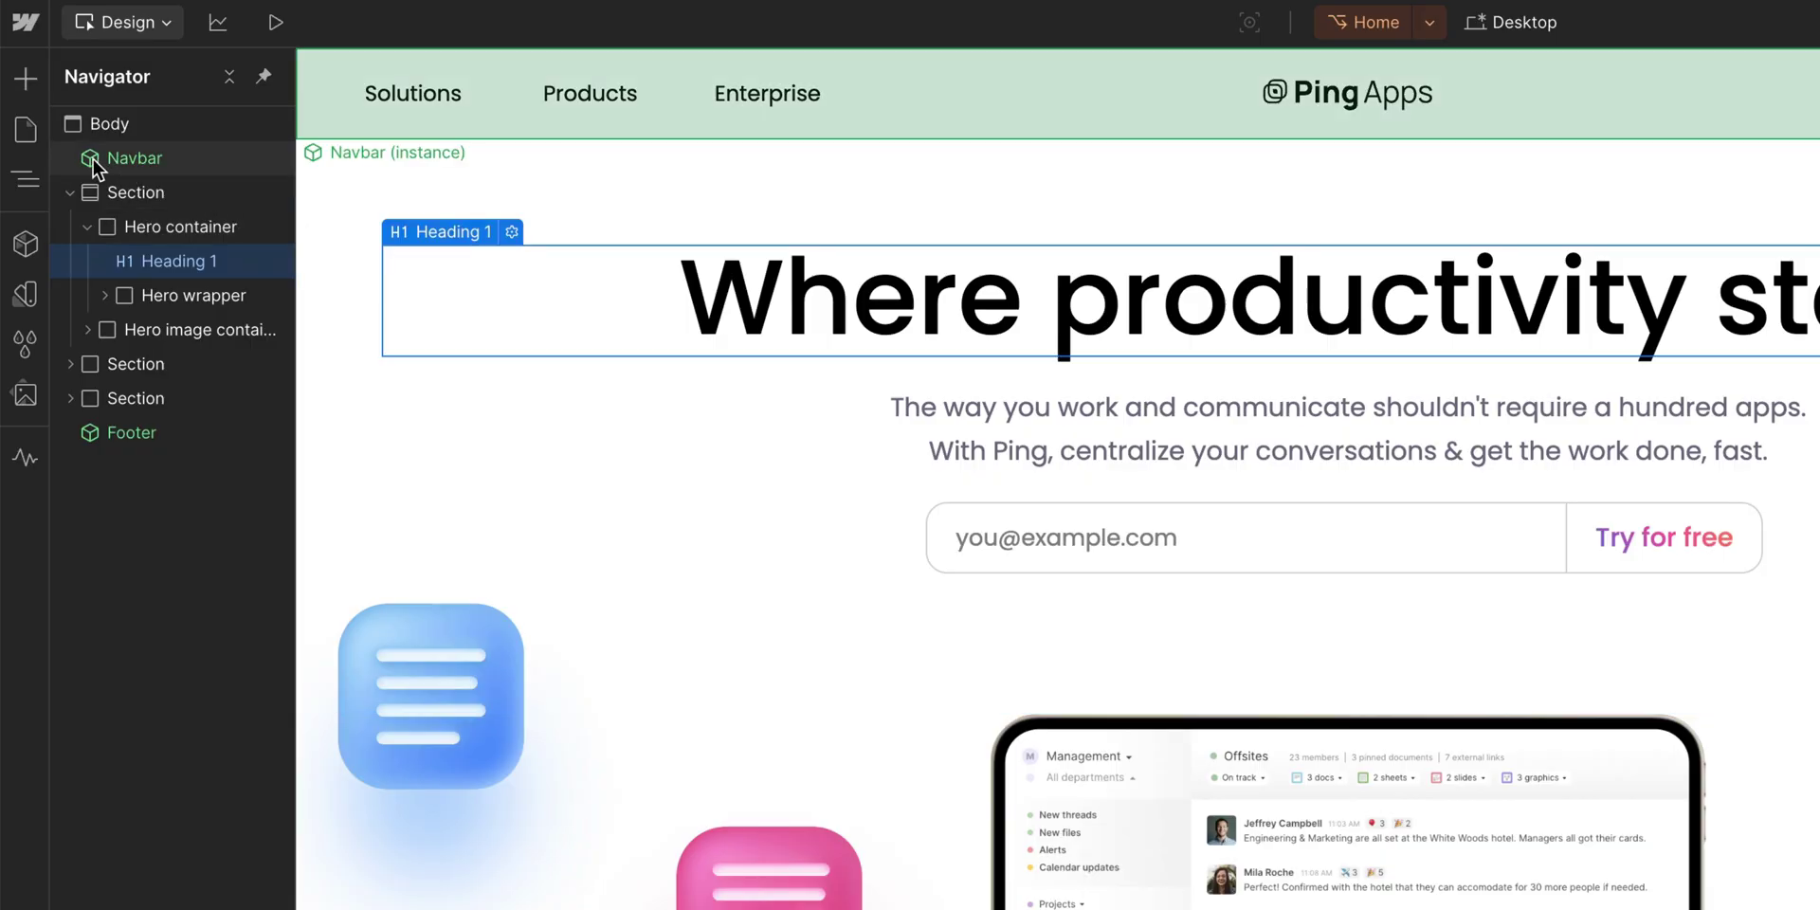
Change the hero's Large paragraph text color from Slate Grey to the Cool dark gray variable
left_click(42, 129)
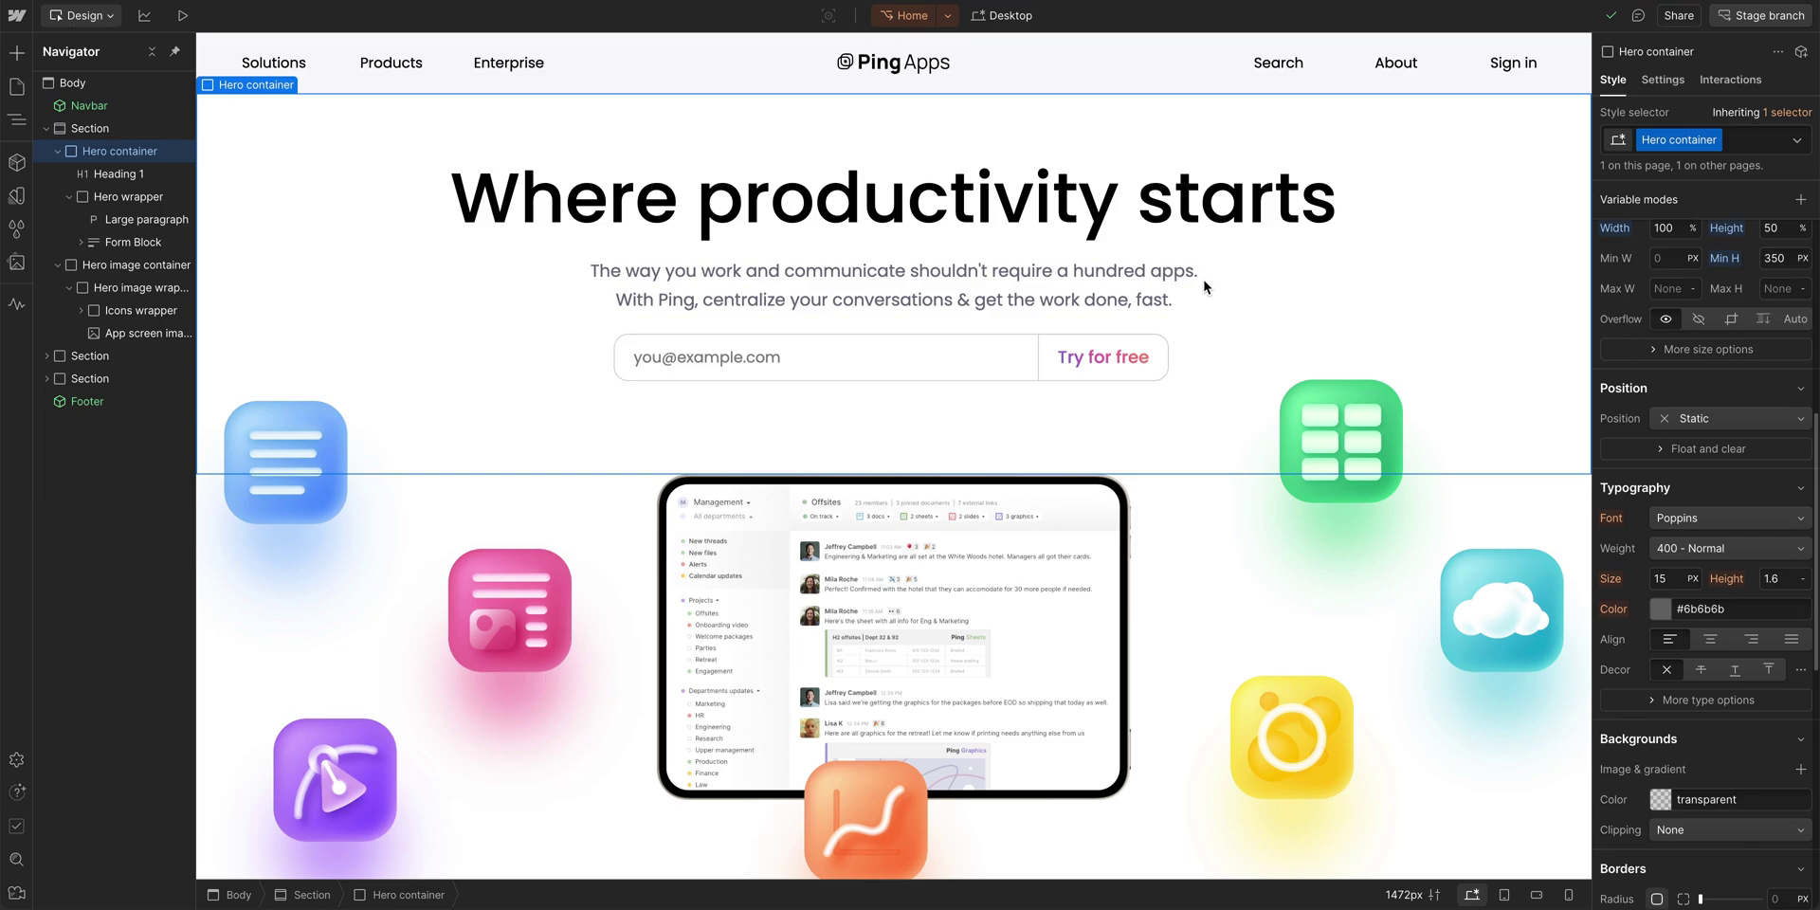
left_click(1176, 276)
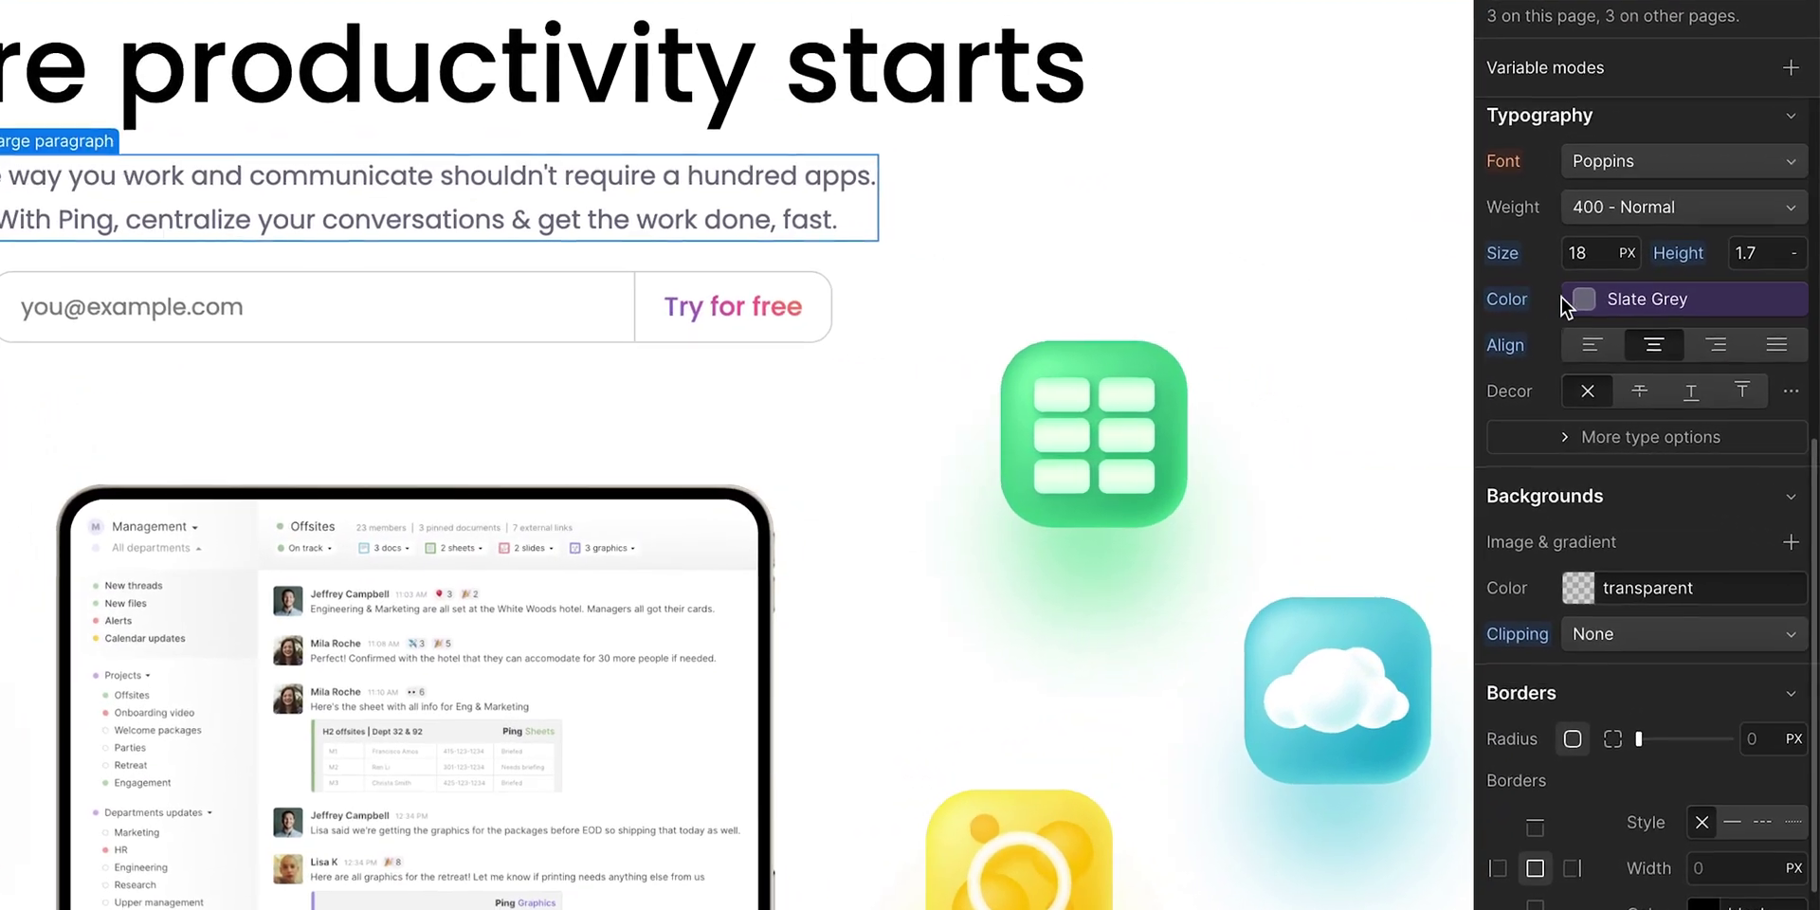
left_click(1651, 347)
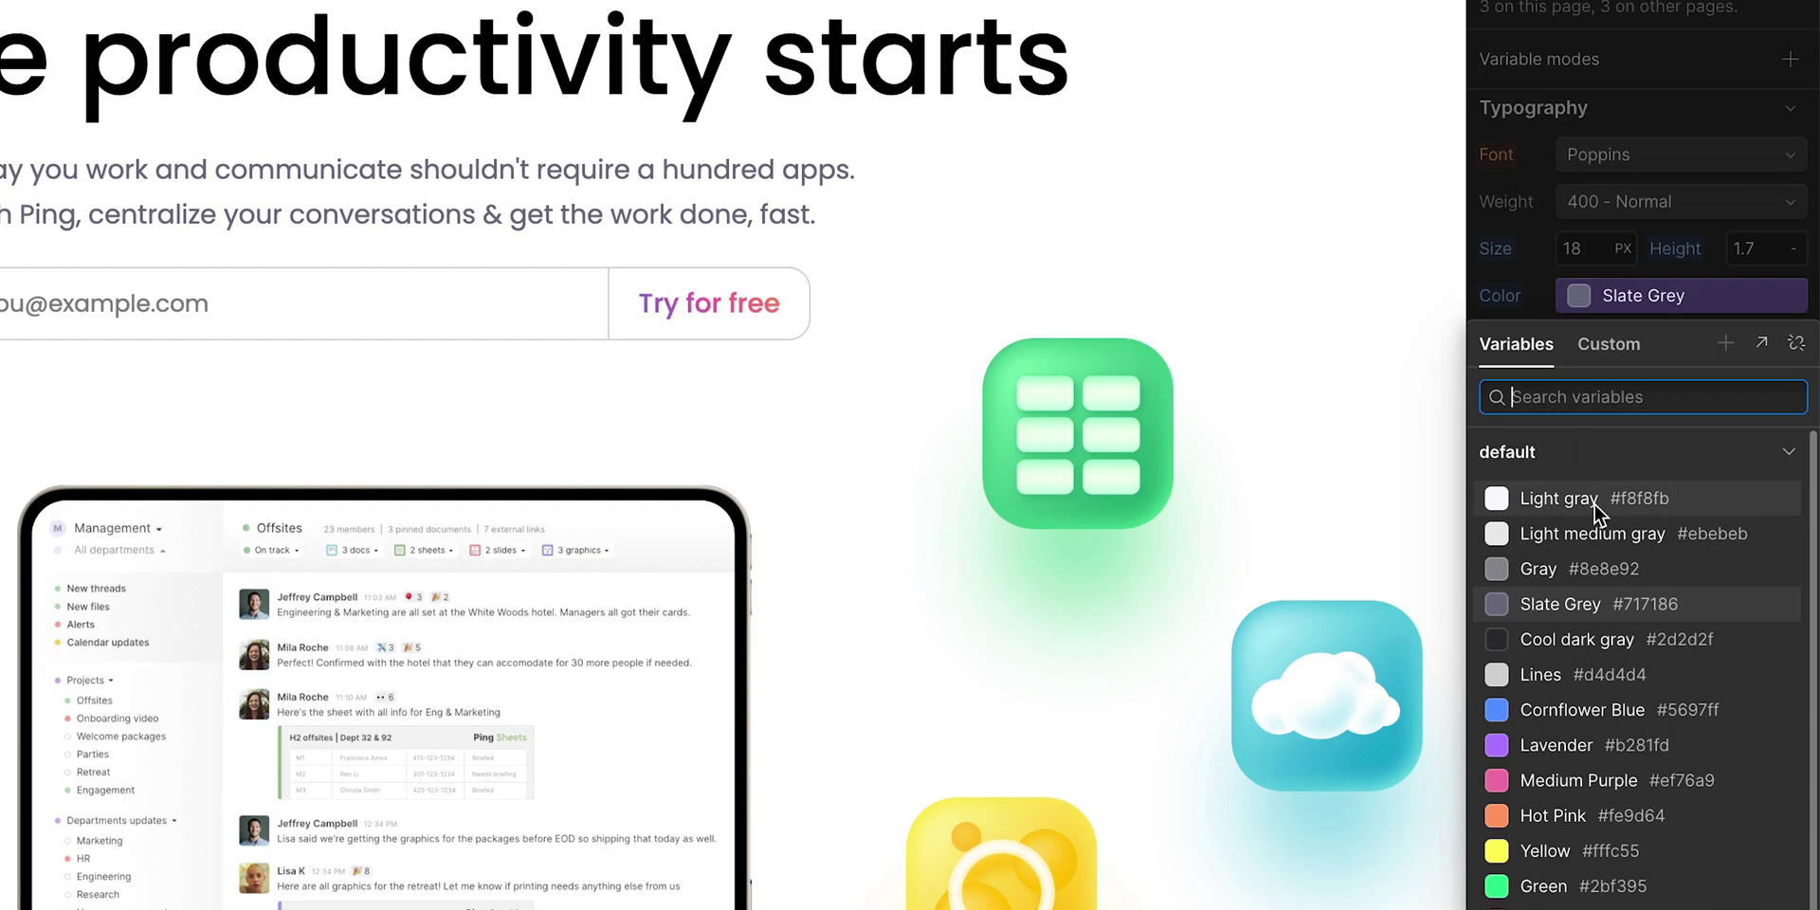
left_click(1618, 636)
key("Escape")
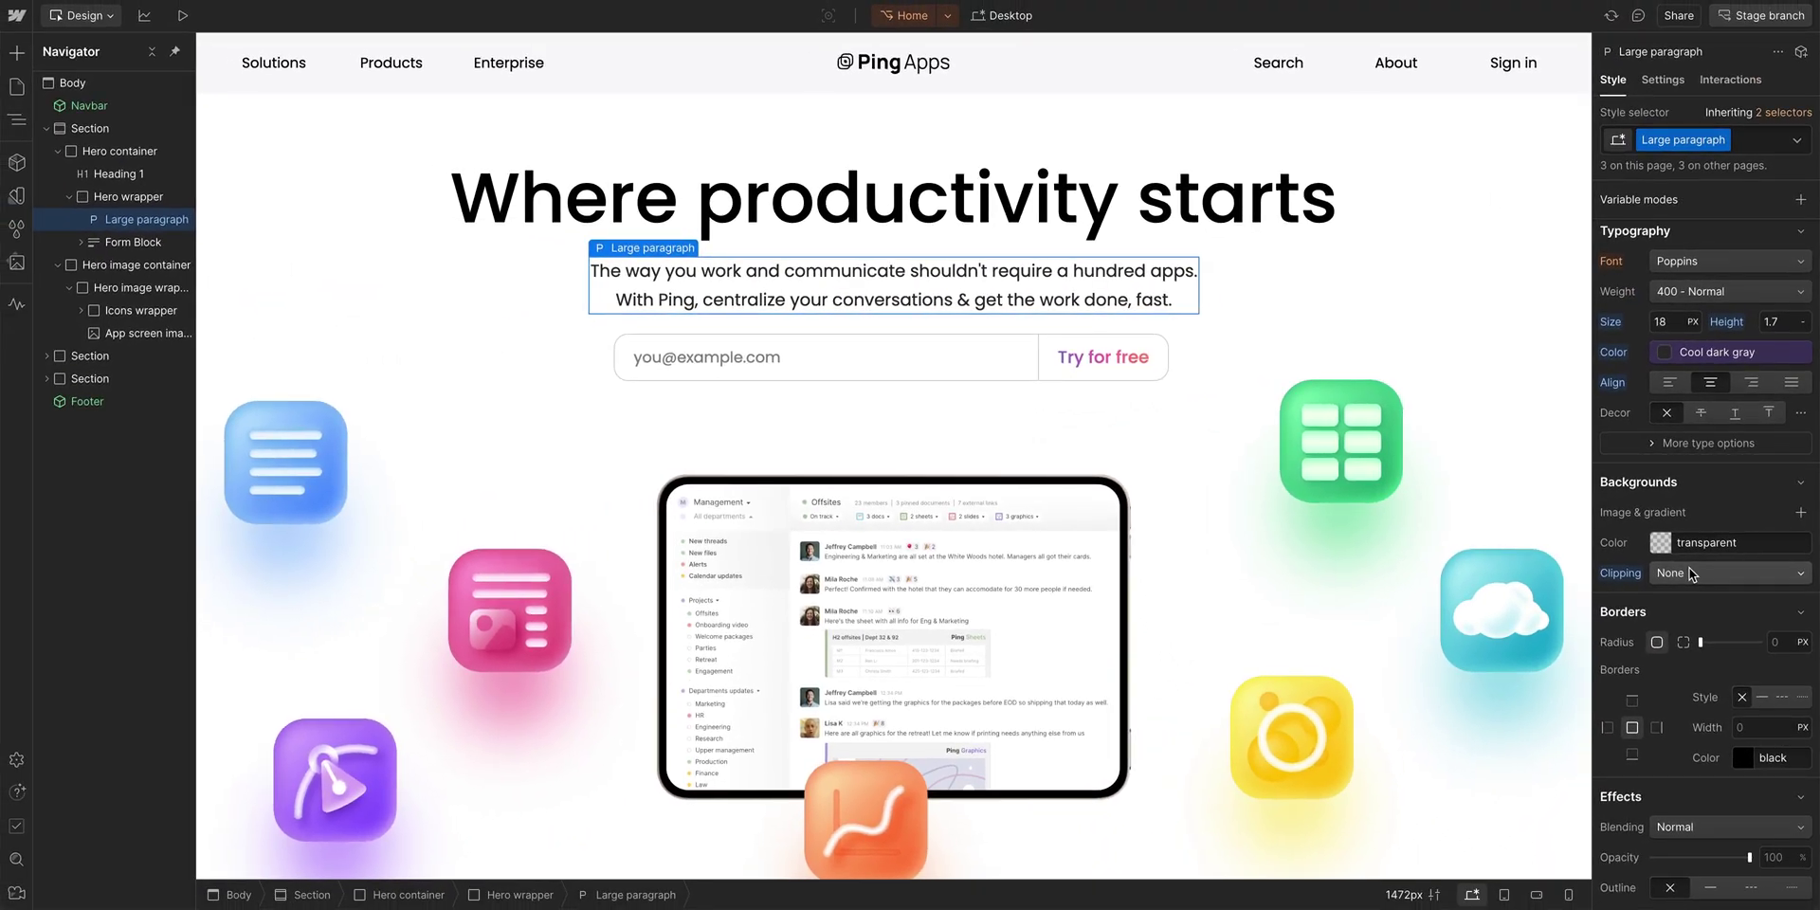
Remove the purple gradient behind the pricing grid and give the Organization card a Light medium gray background
scroll(1438, 345, "down", 15)
left_click(1438, 345)
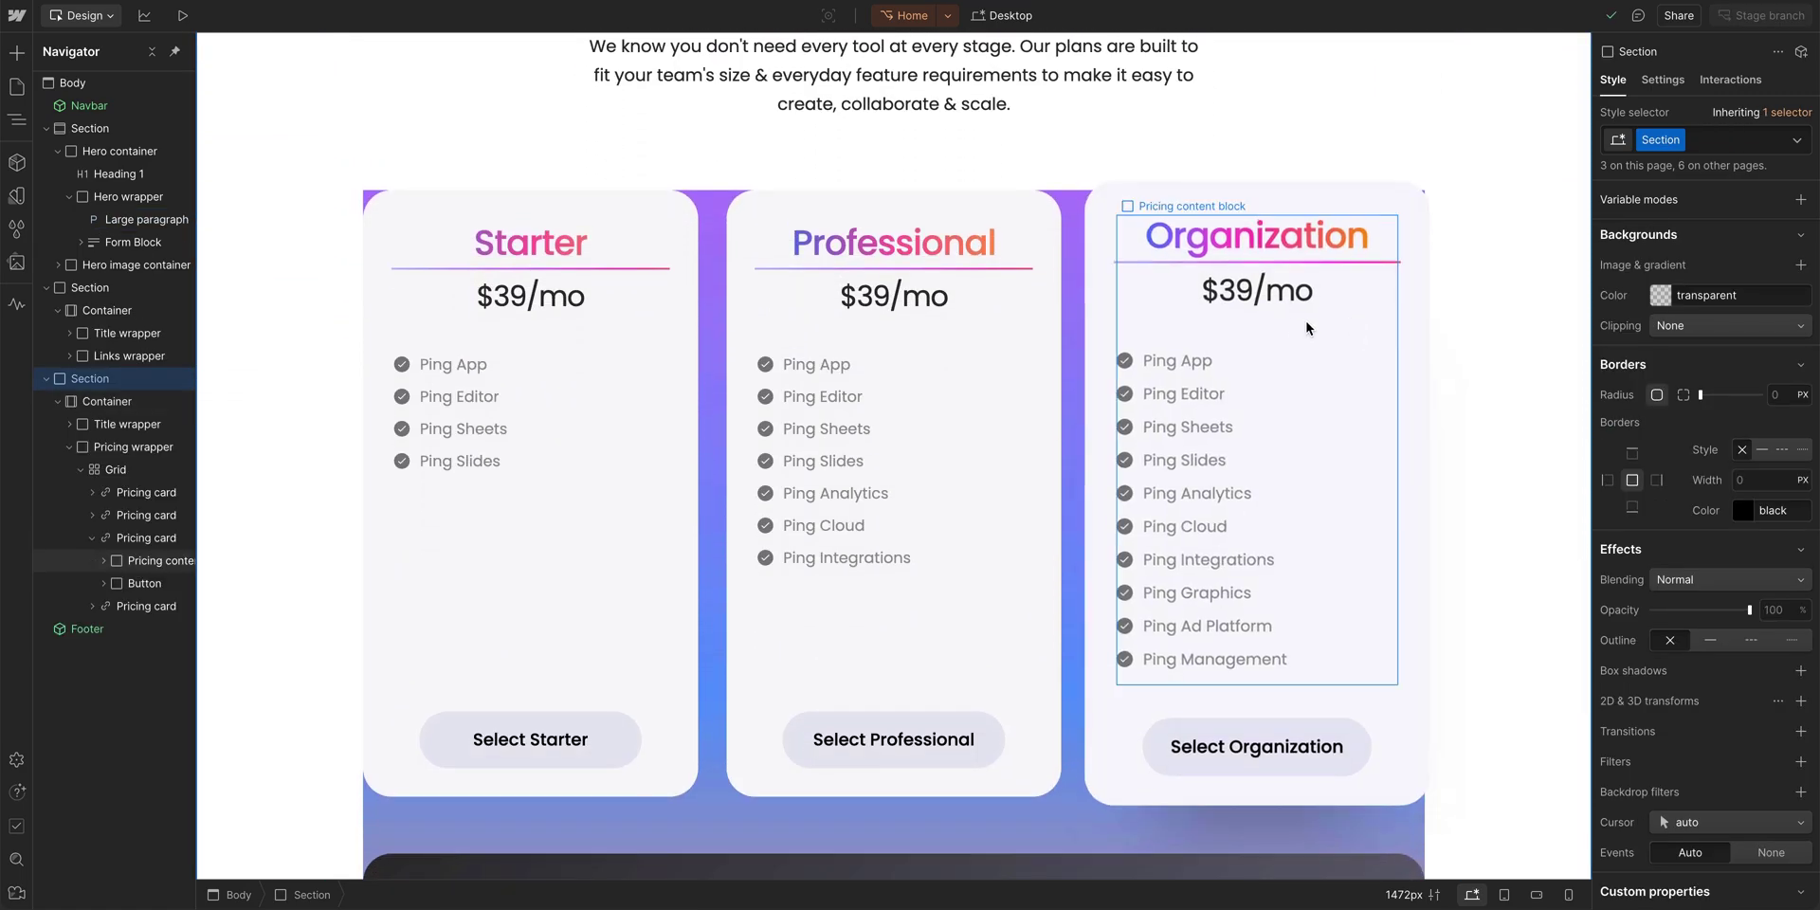
left_click(1069, 278)
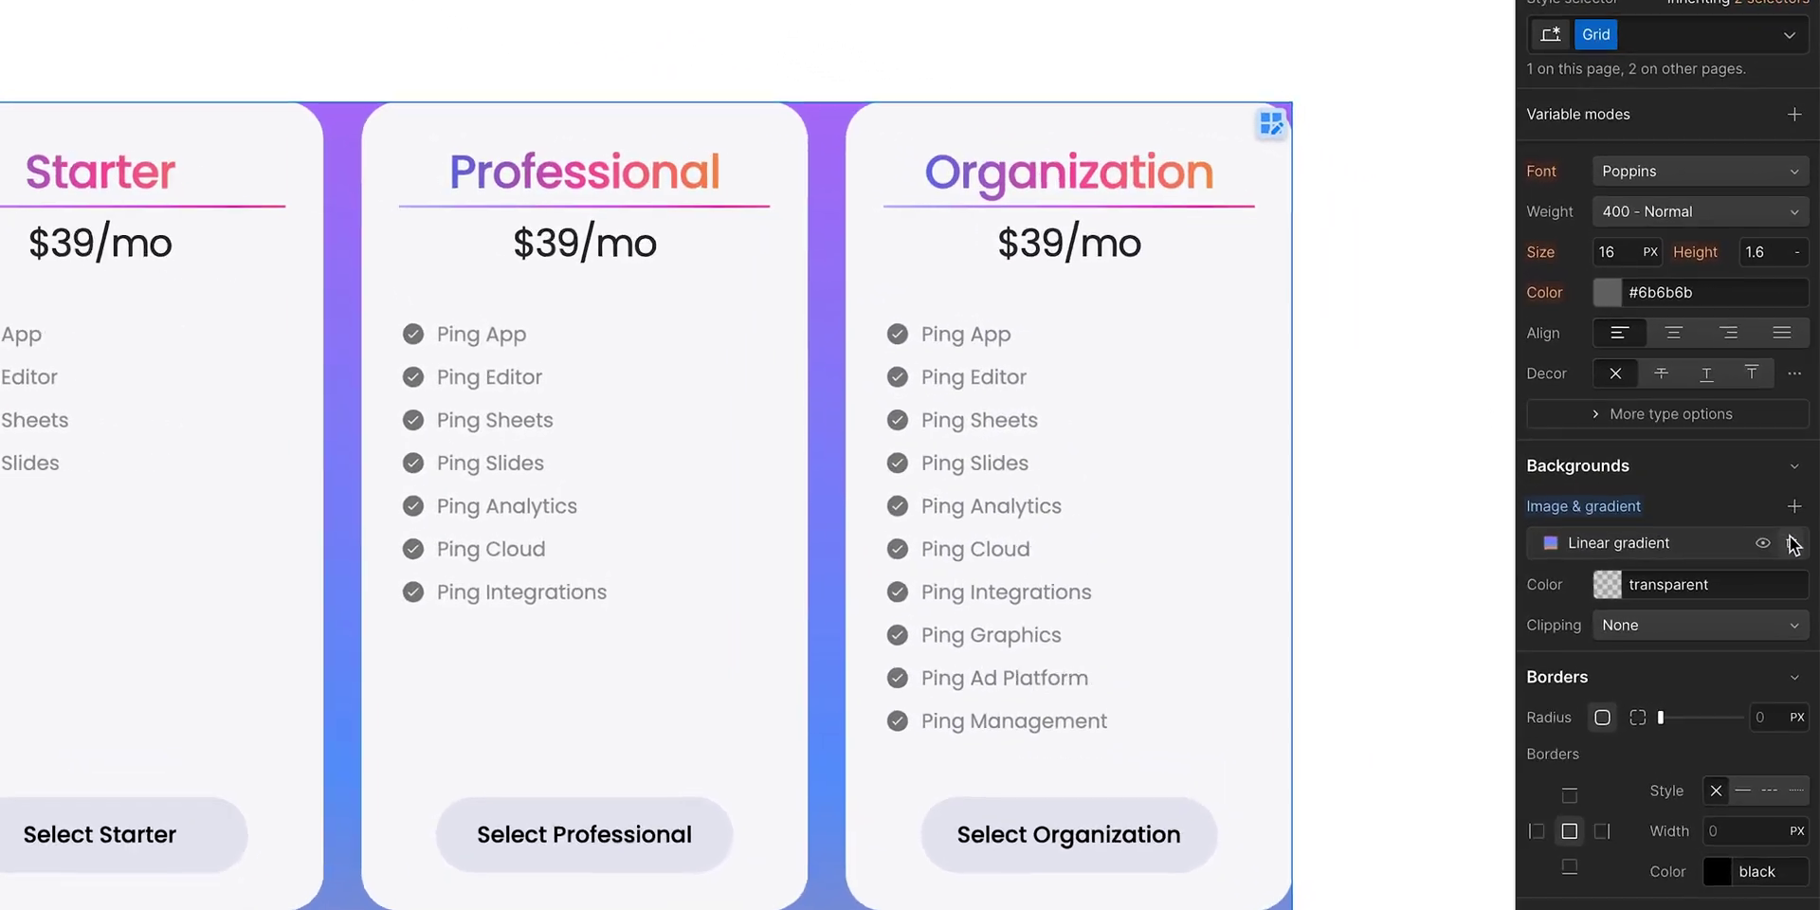
left_click(1796, 525)
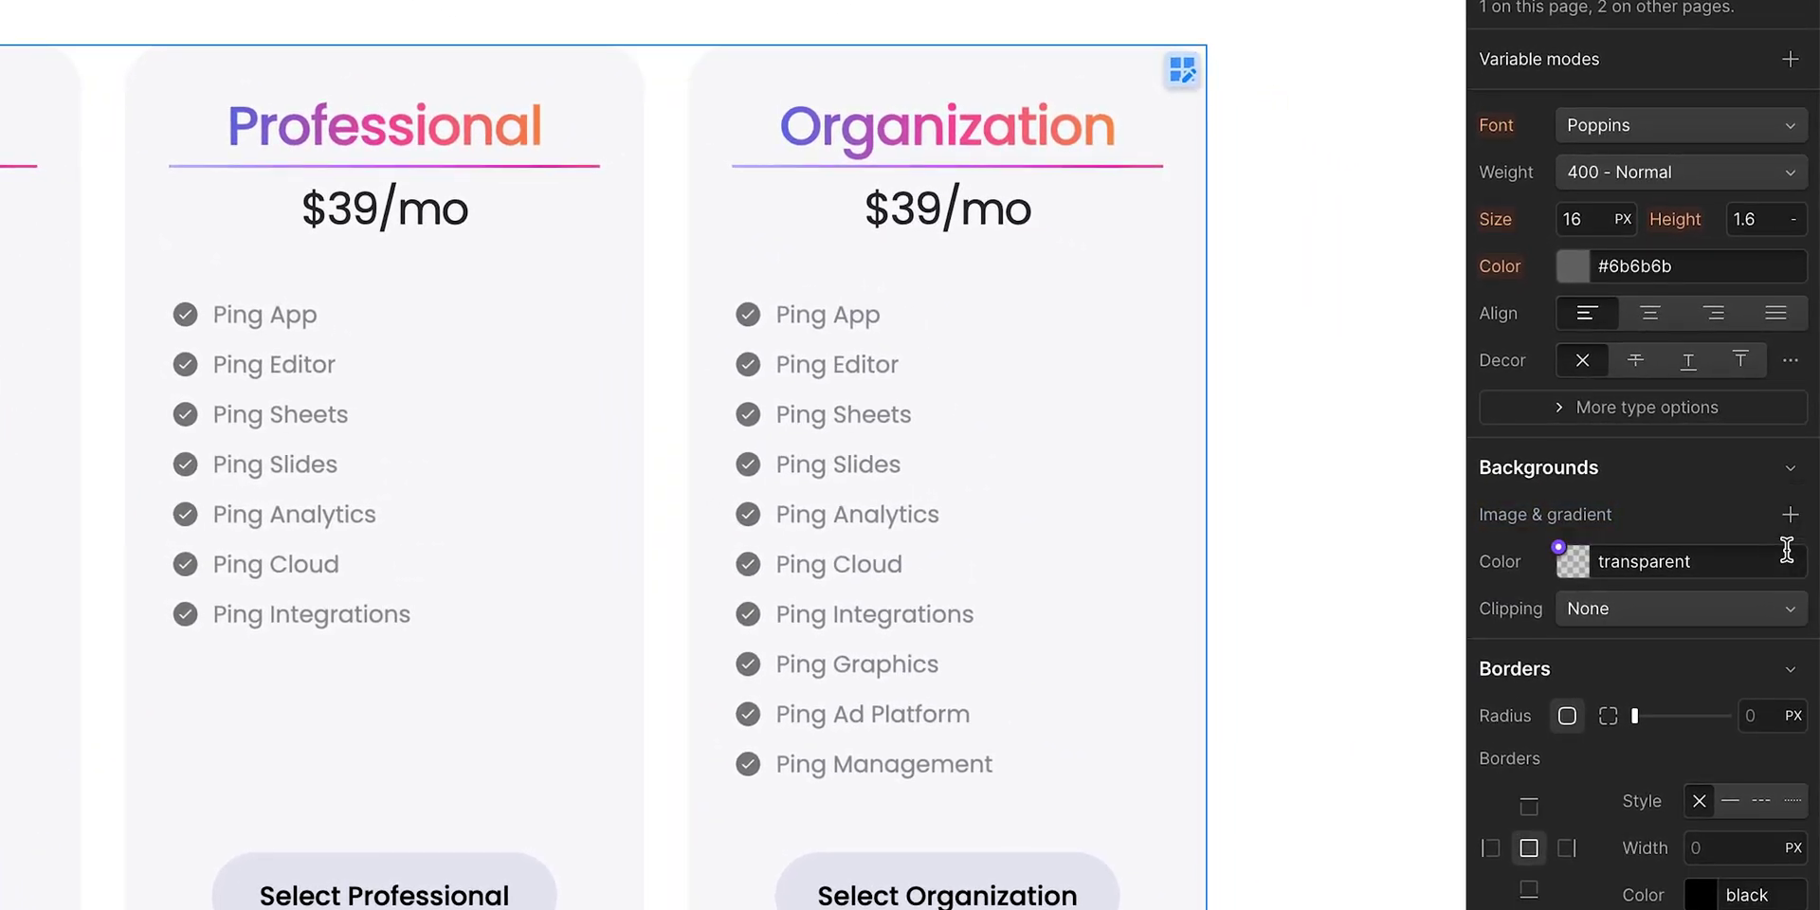
left_click(1173, 349)
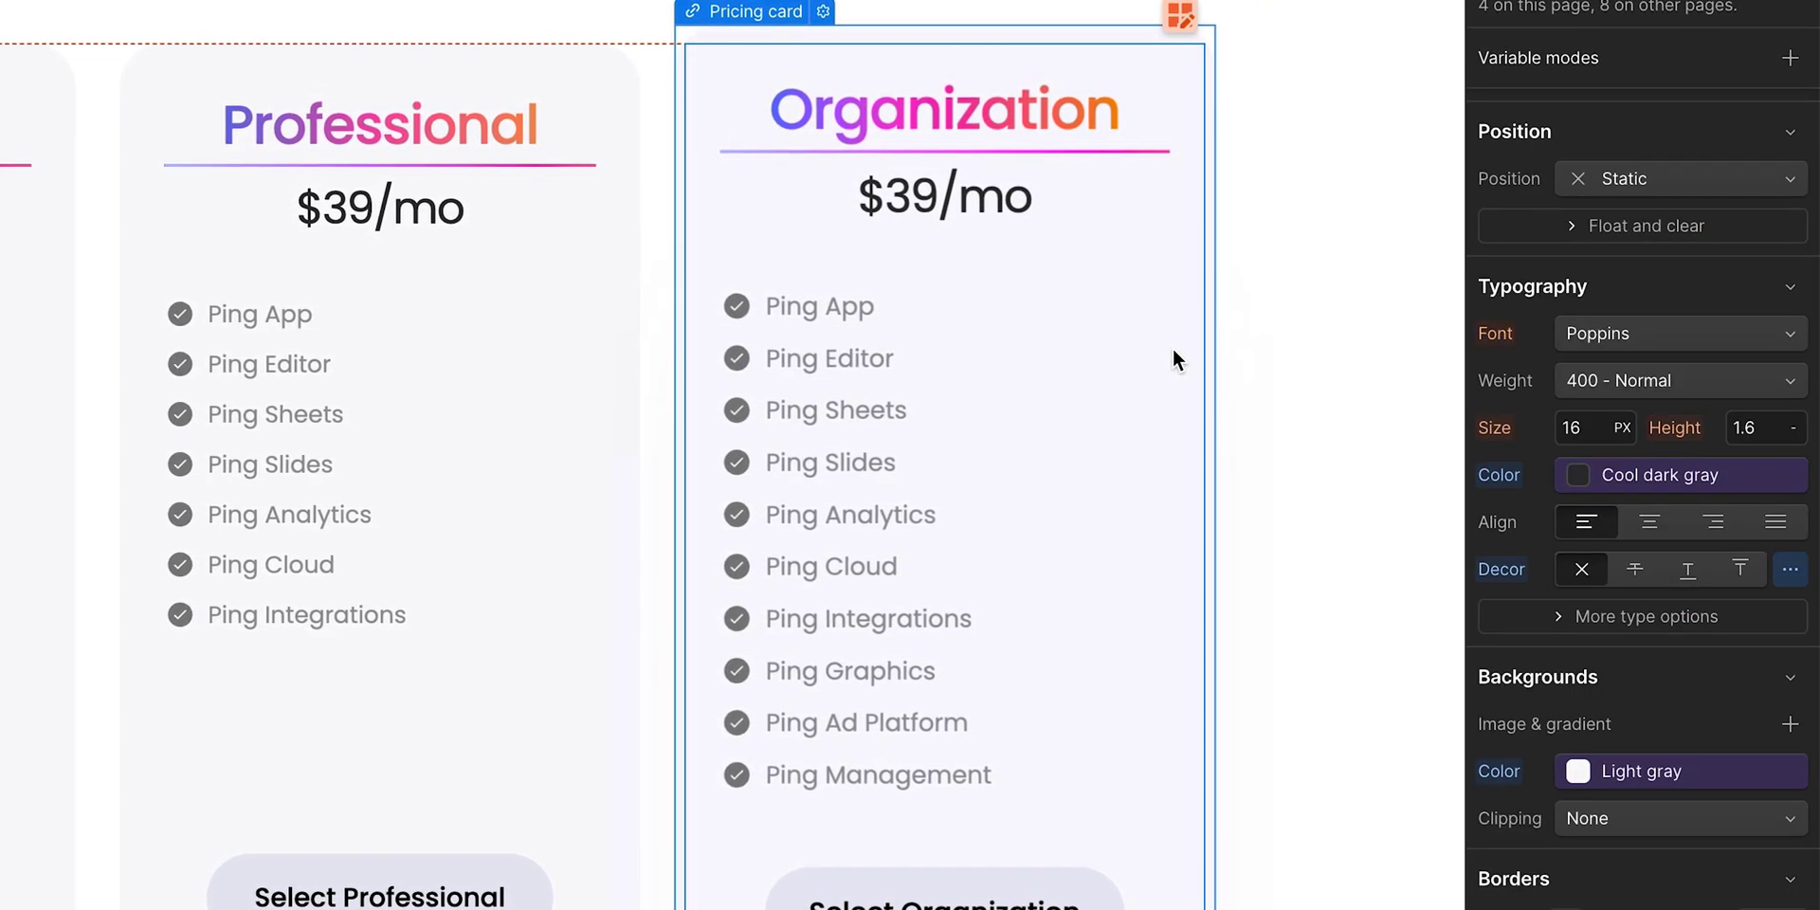
left_click(1591, 768)
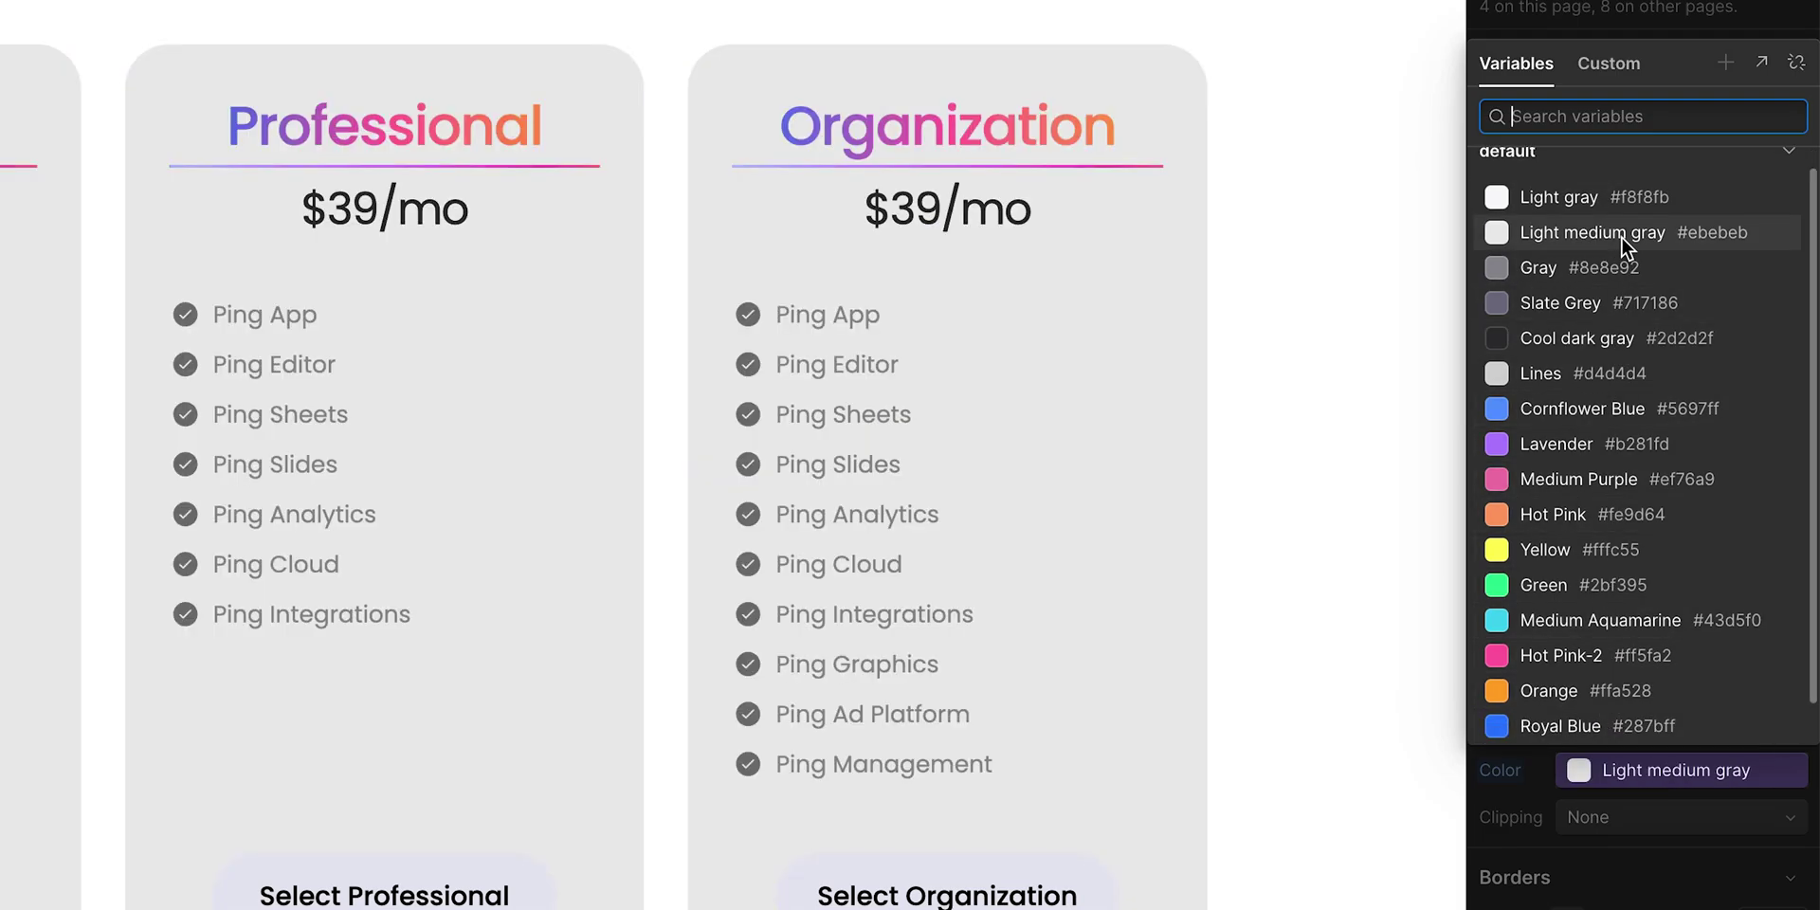
left_click(1621, 237)
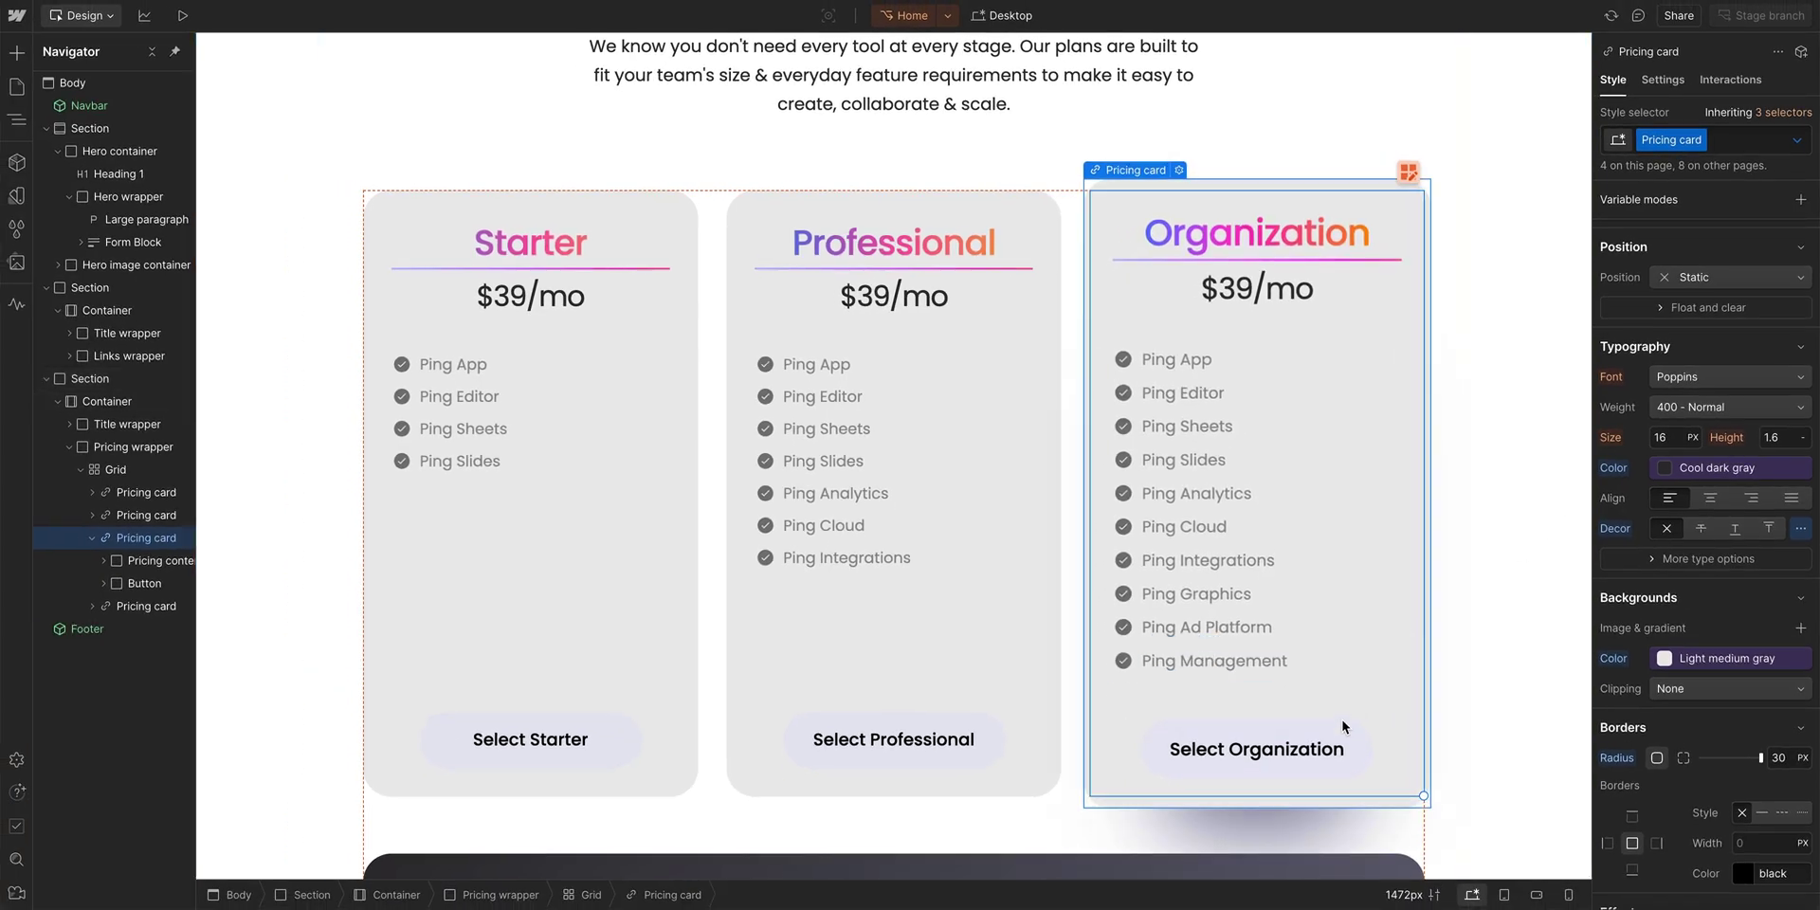
After trying Hot Pink and Medium Purple, set the pricing card button background to Lavender
left_click(1337, 739)
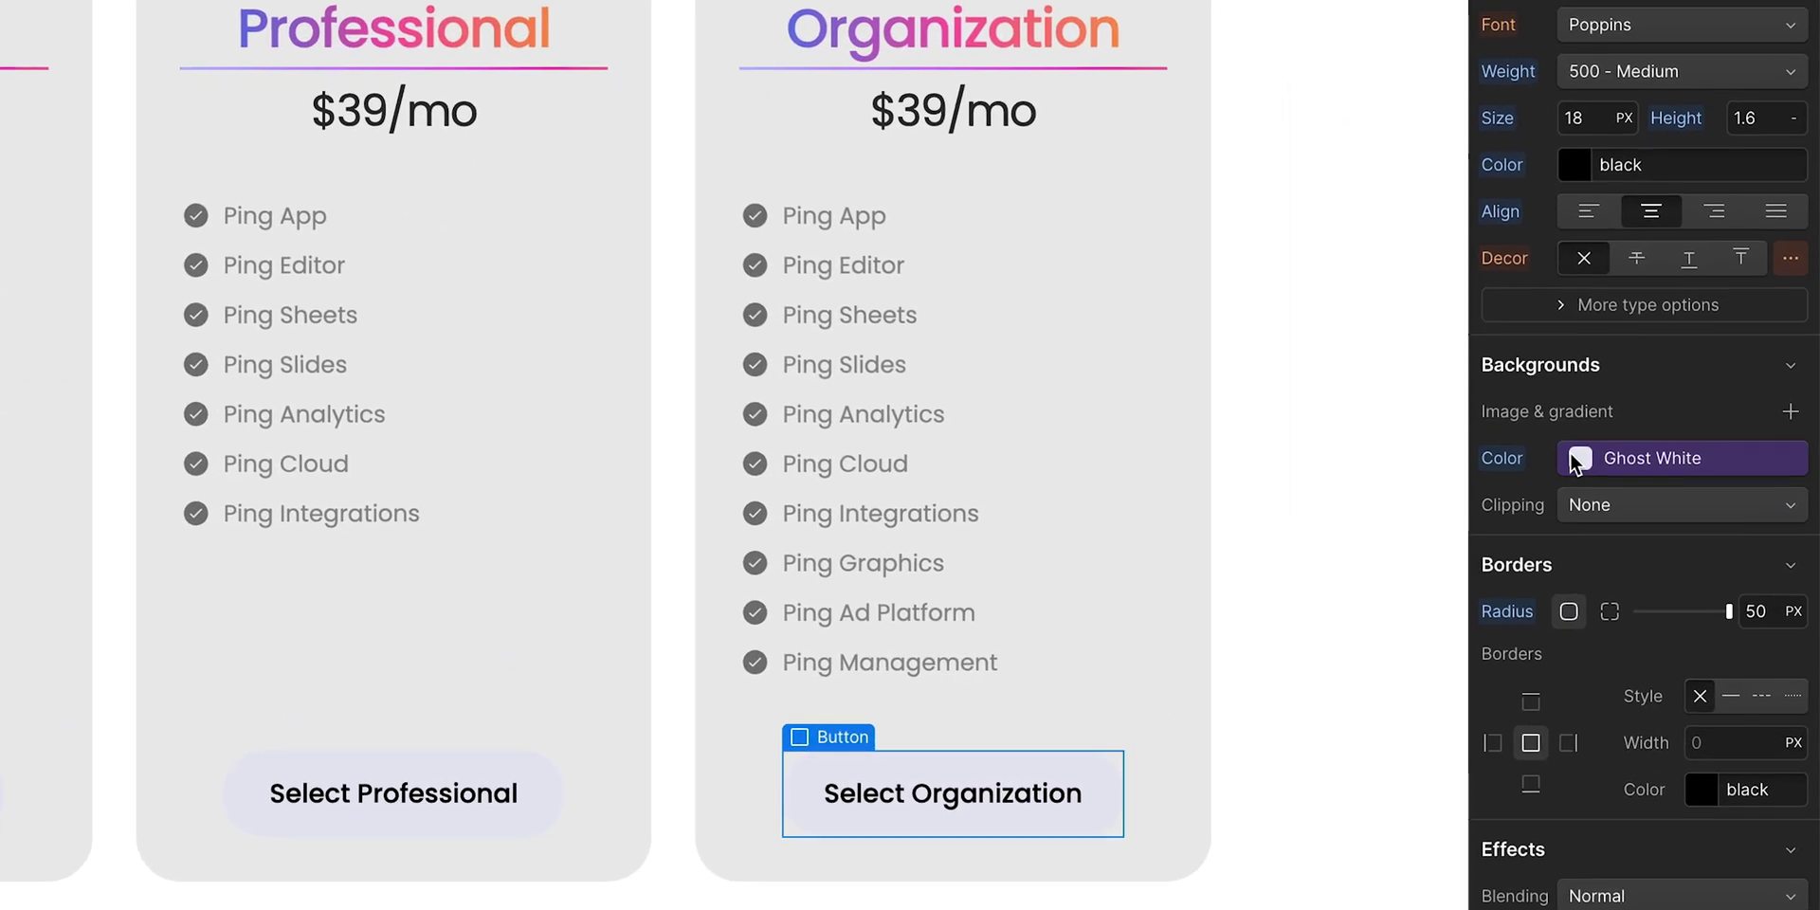
left_click(1573, 462)
left_click(1573, 306)
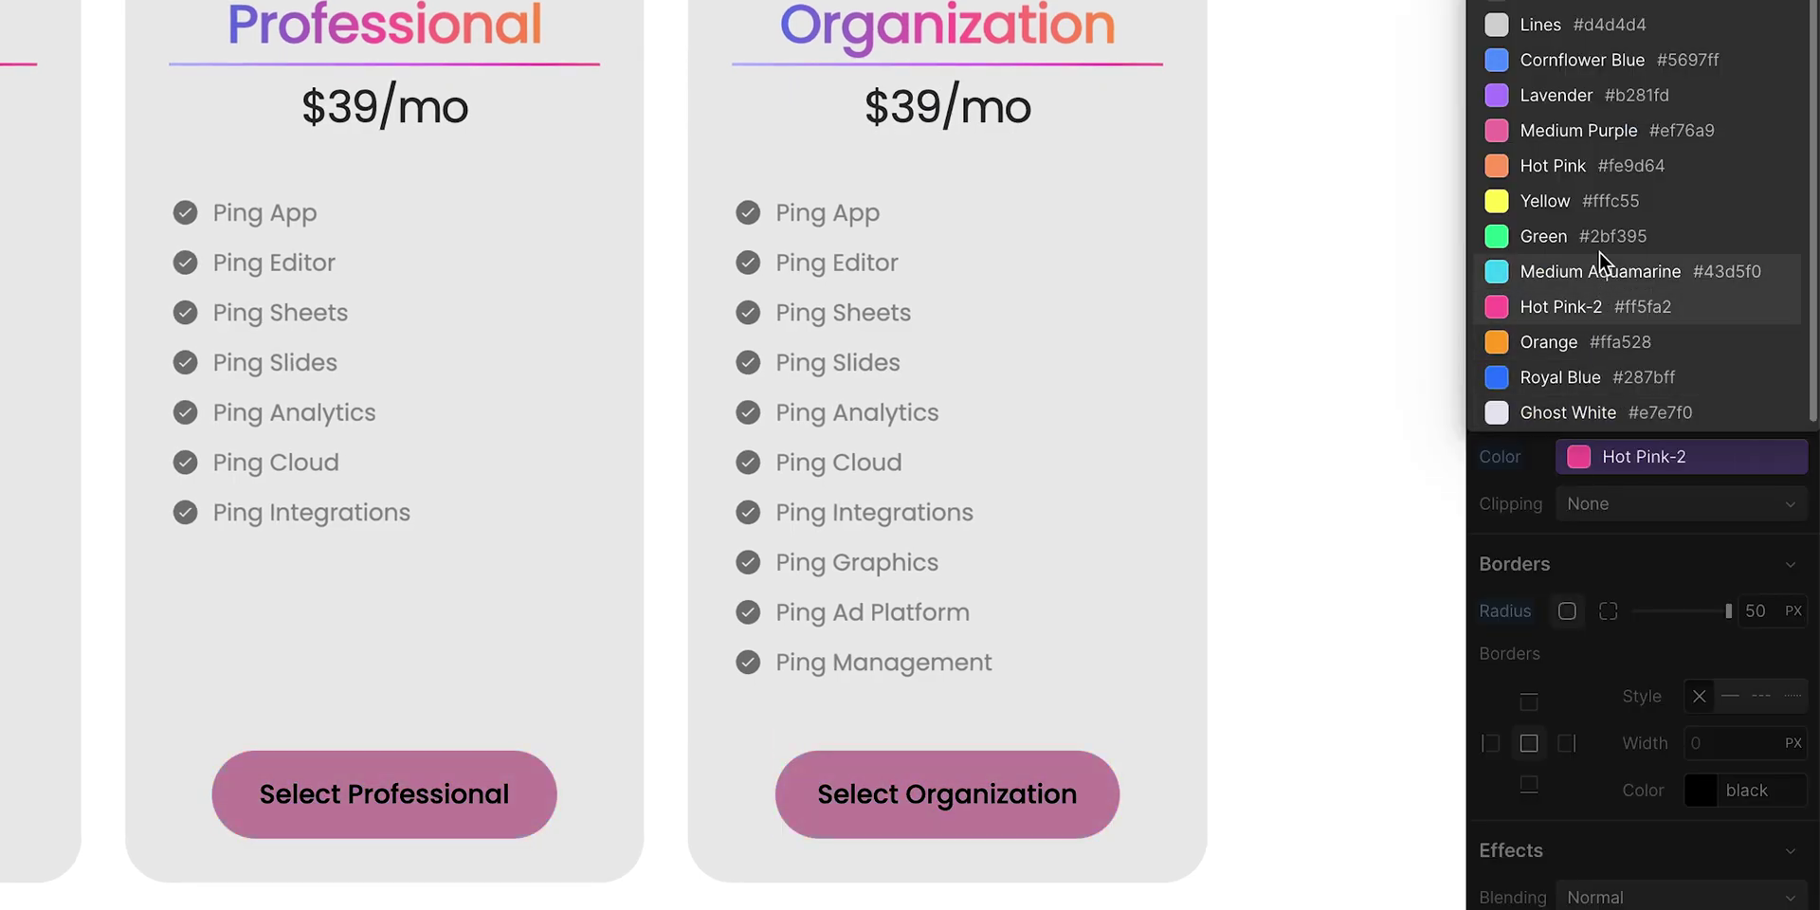
left_click(1617, 166)
left_click(1625, 132)
left_click(1625, 98)
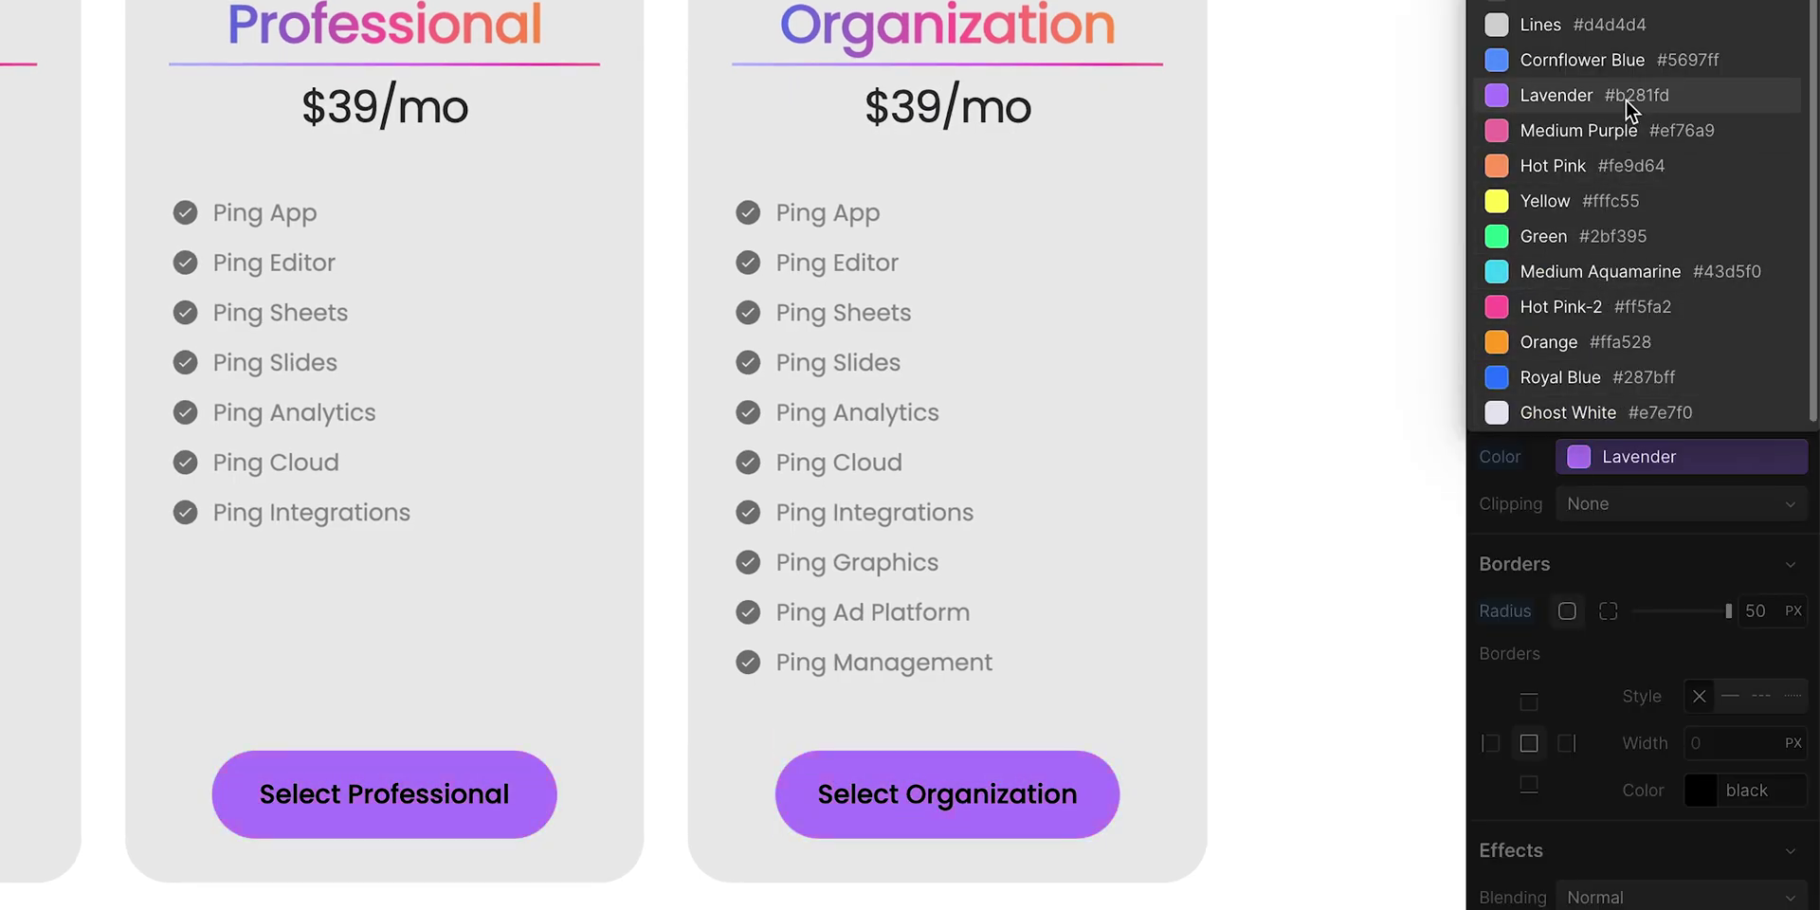
key("Escape")
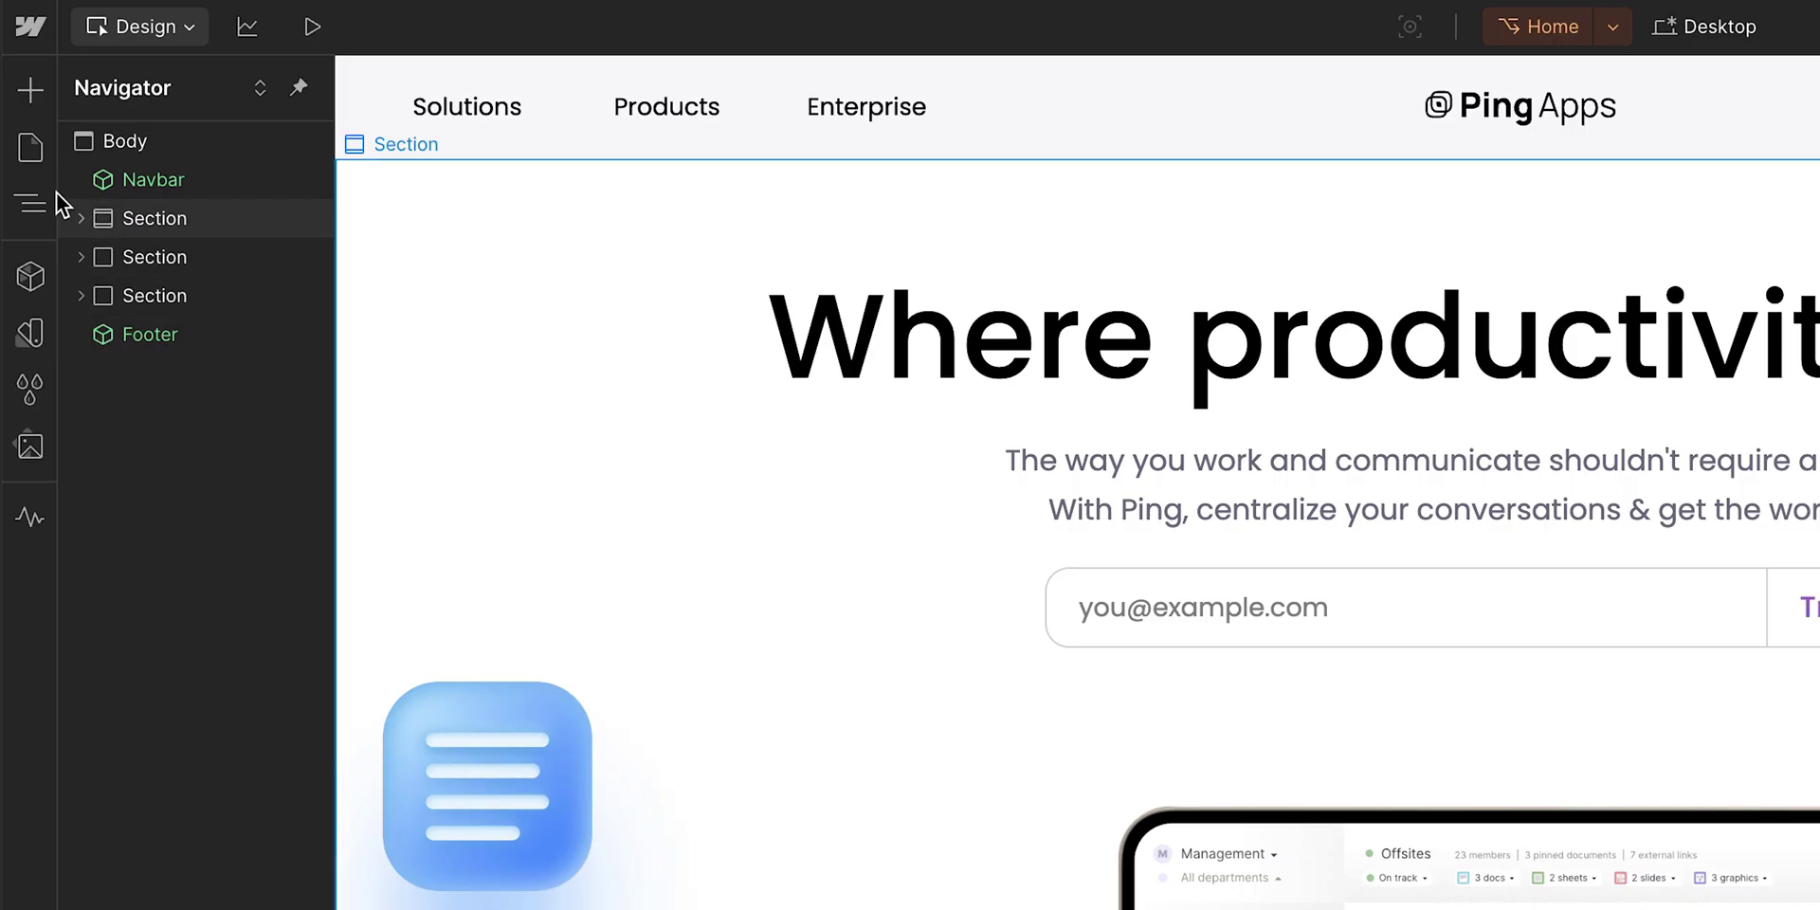
left_click(40, 151)
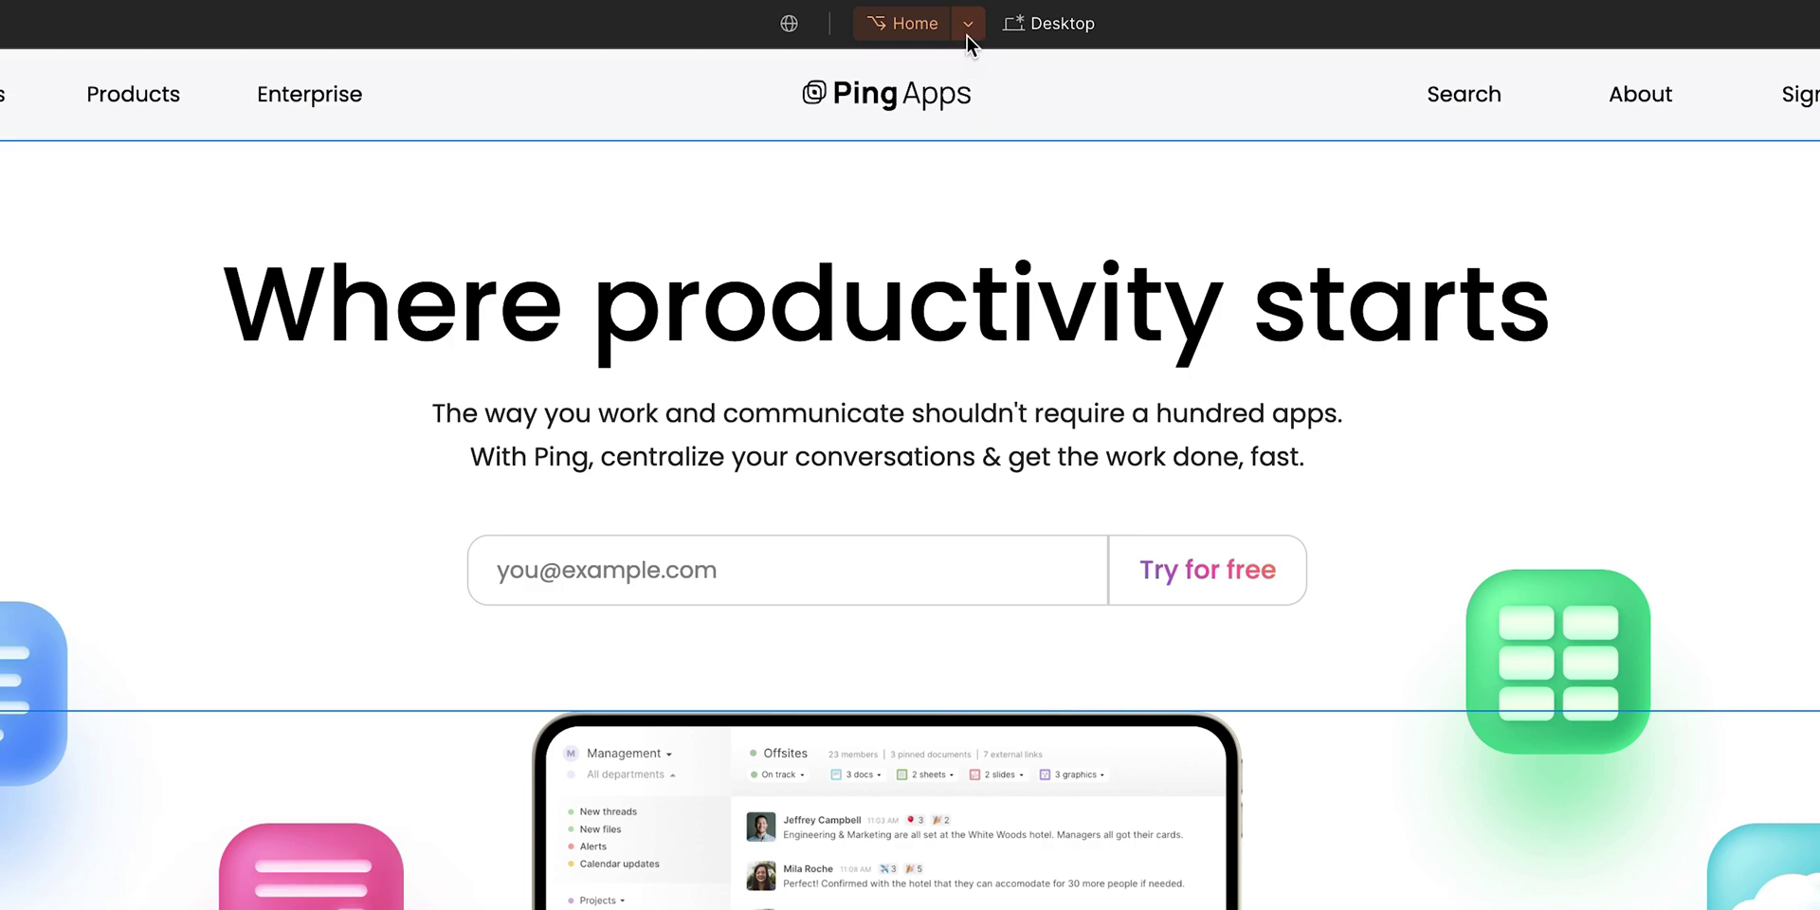
left_click(968, 30)
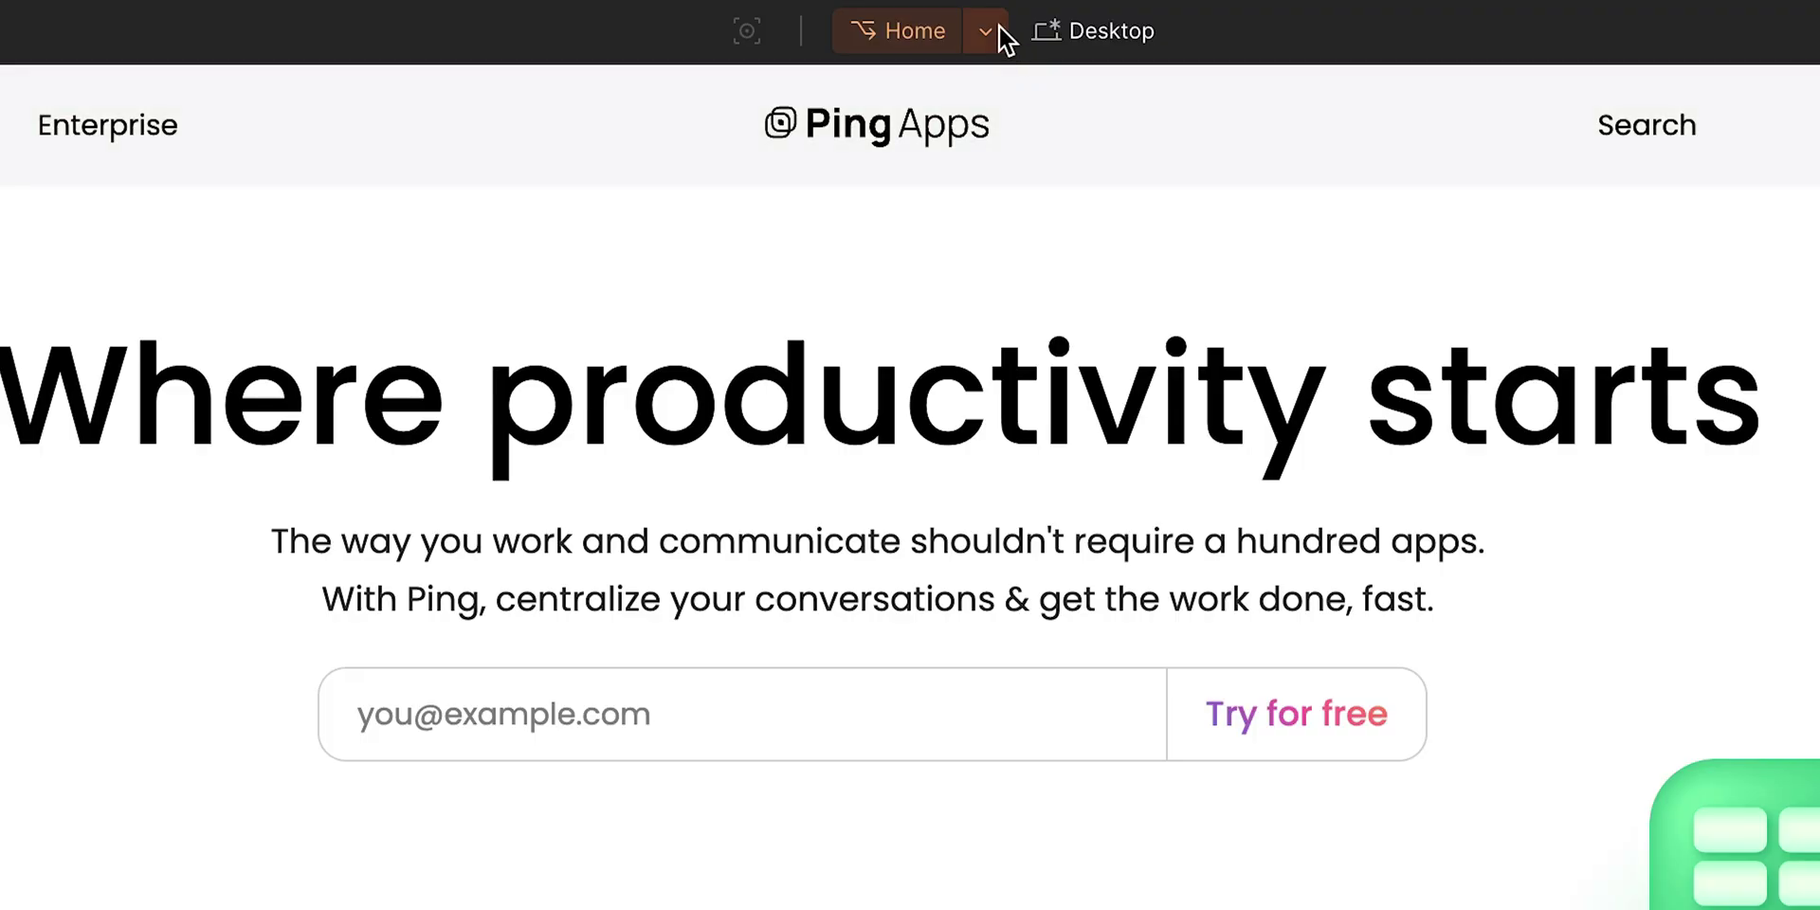
Check the Home branch for main-site updates, dismiss the Pull Updates prompt, and reopen the branch menu
left_click(995, 32)
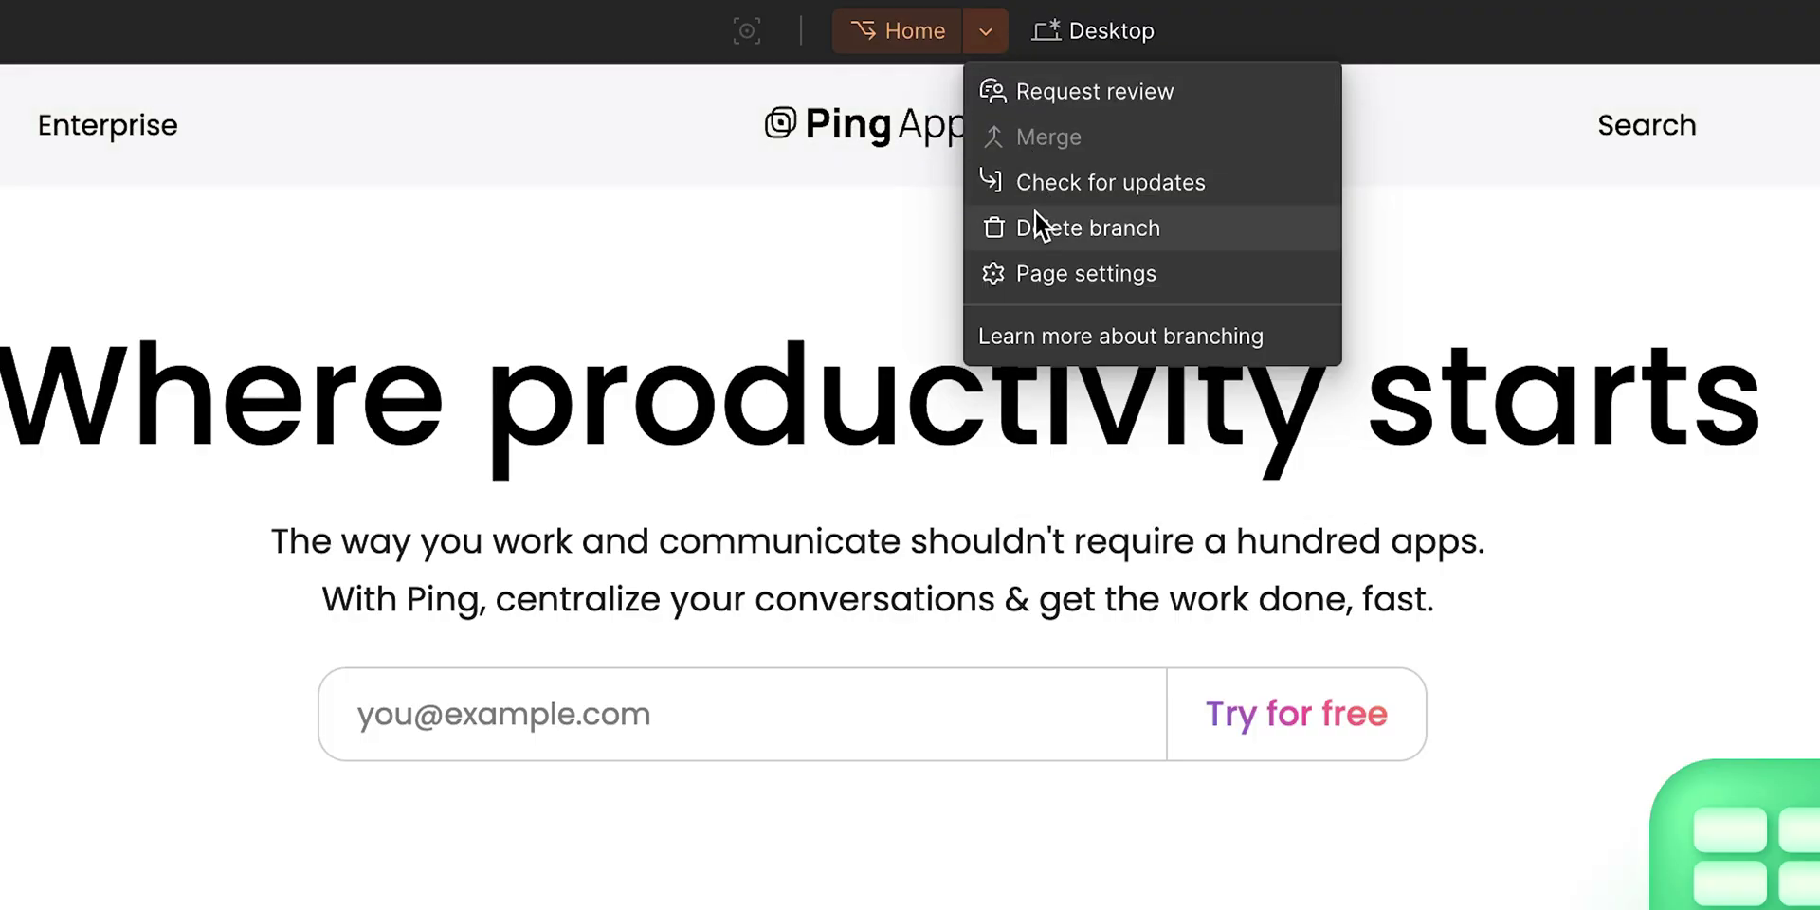
key("Escape")
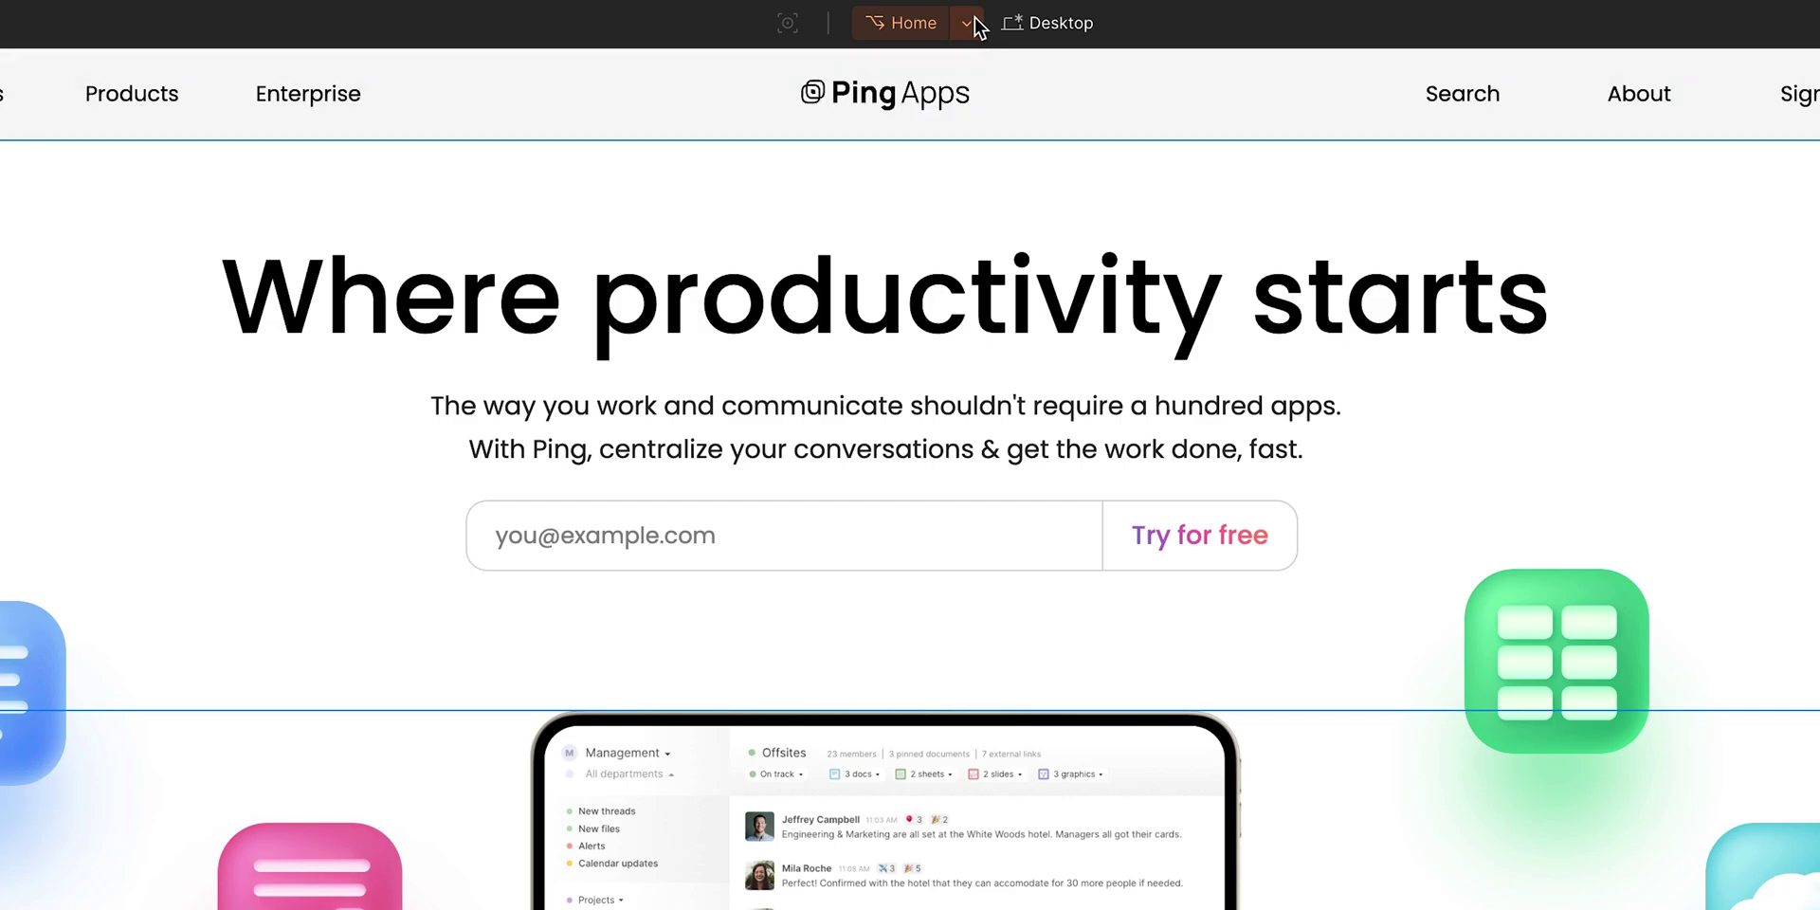
left_click(968, 21)
left_click(1013, 138)
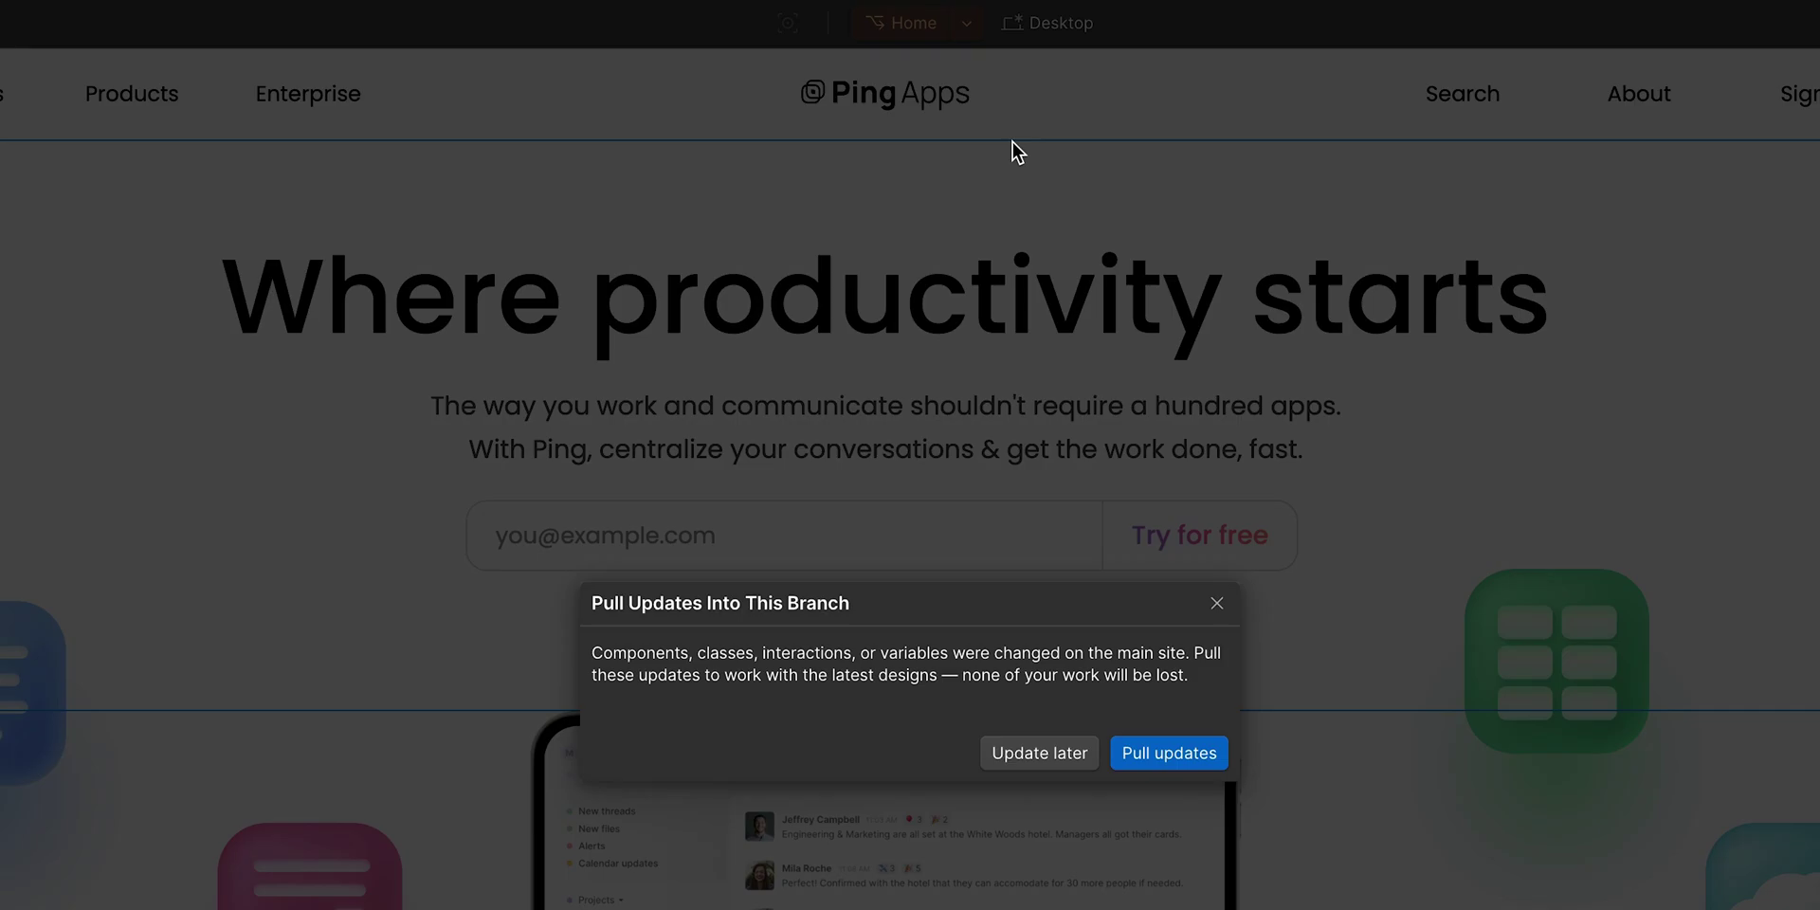
key("Escape")
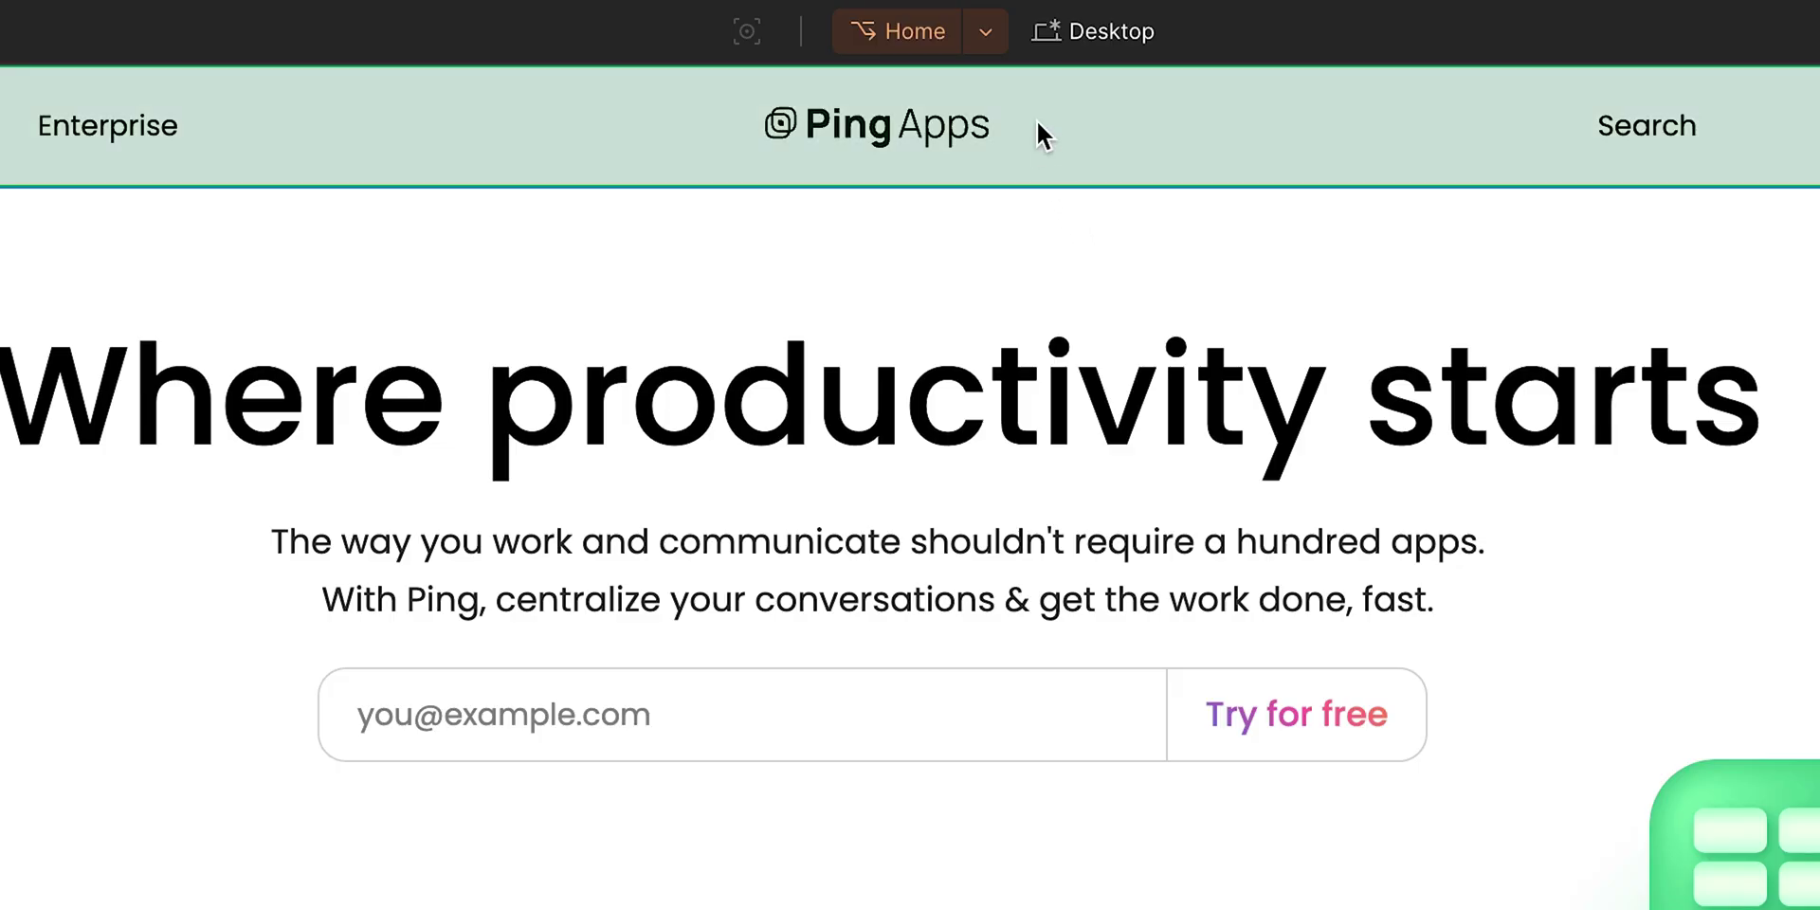
left_click(966, 22)
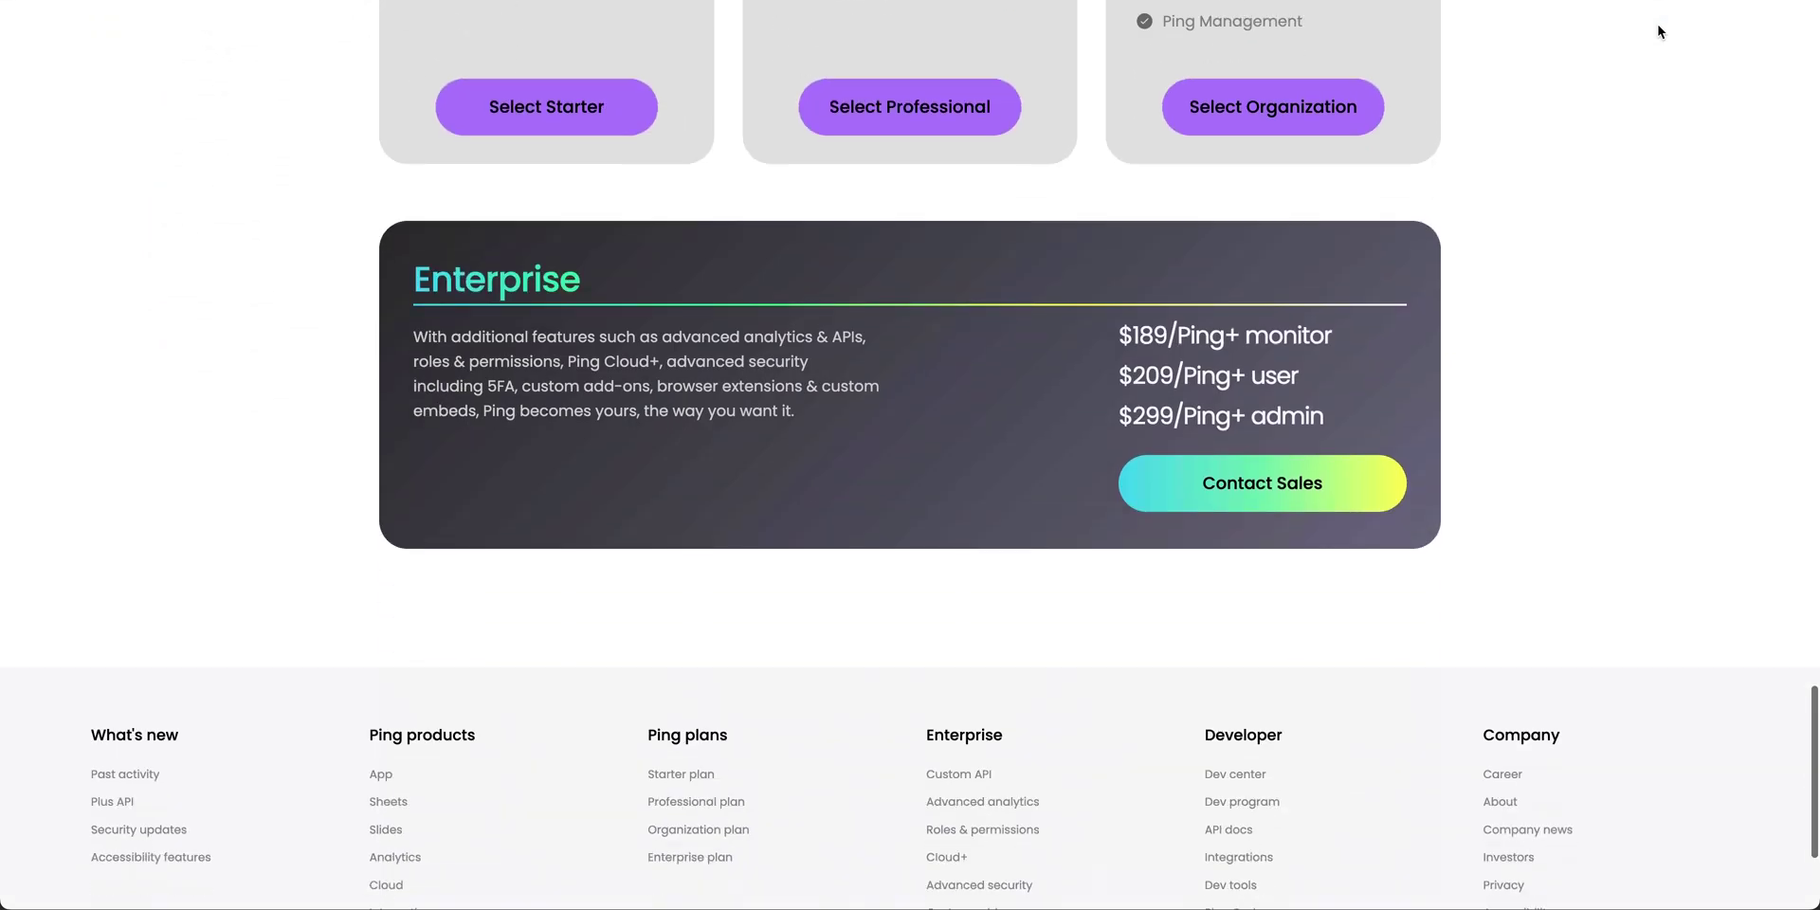
Scroll back up the page and bring up the Stage branch settings, showing it is not yet published
scroll(1659, 32, "up", 8)
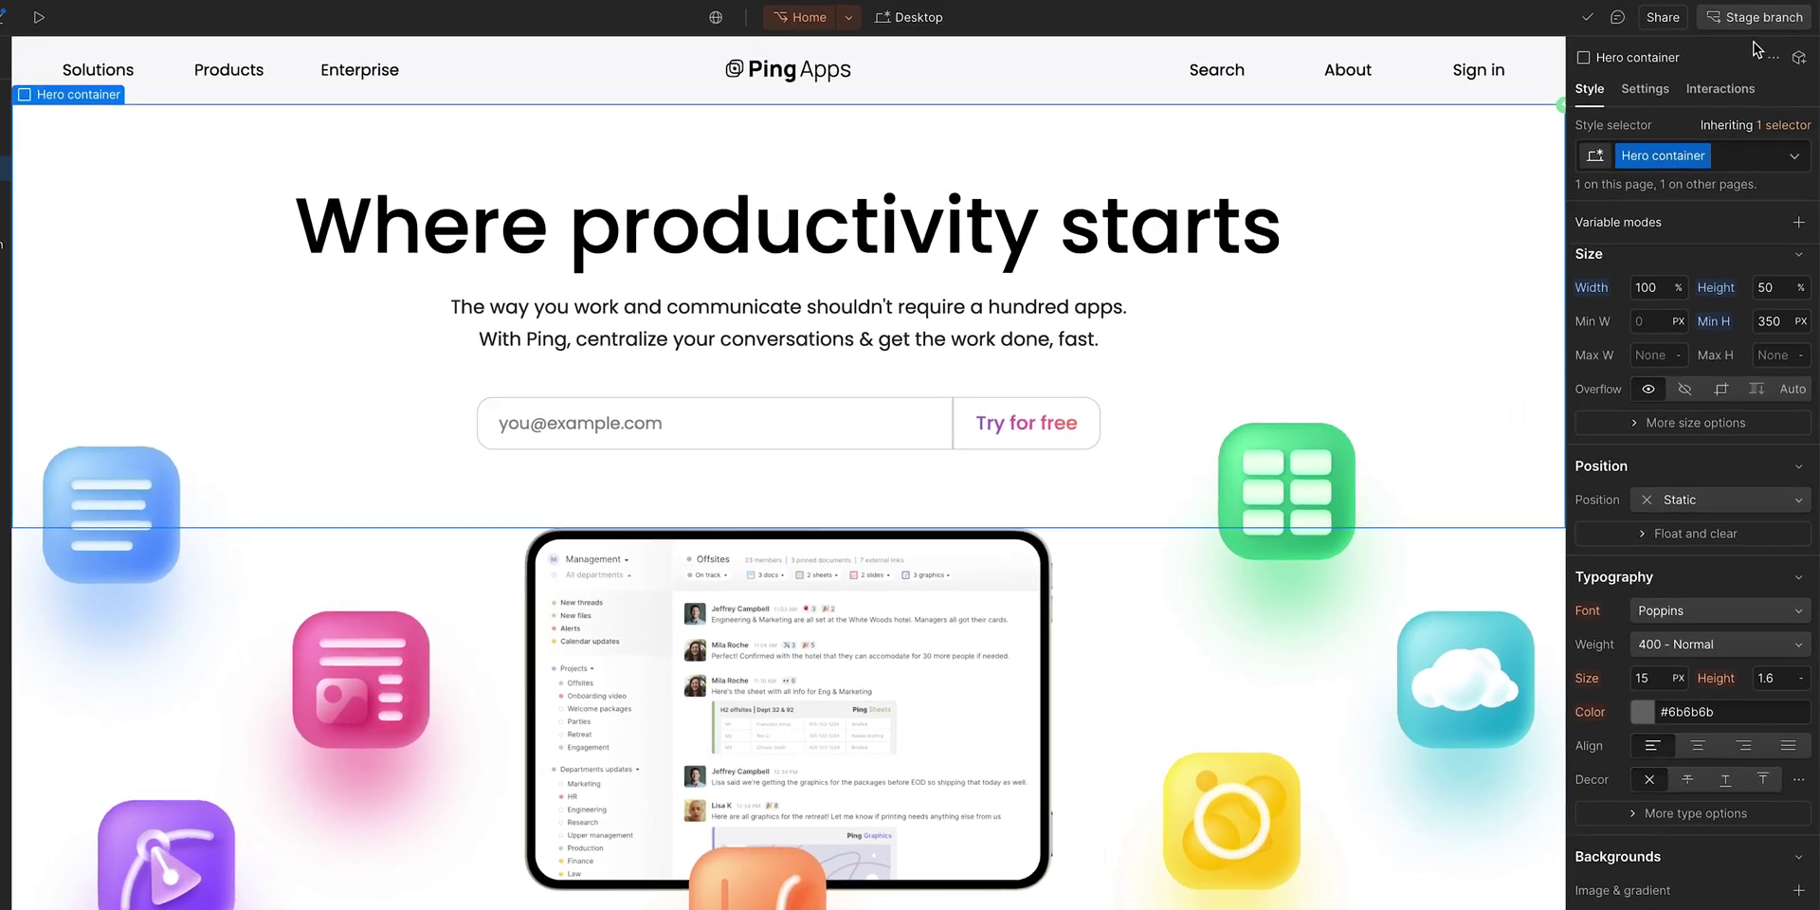
left_click(1752, 17)
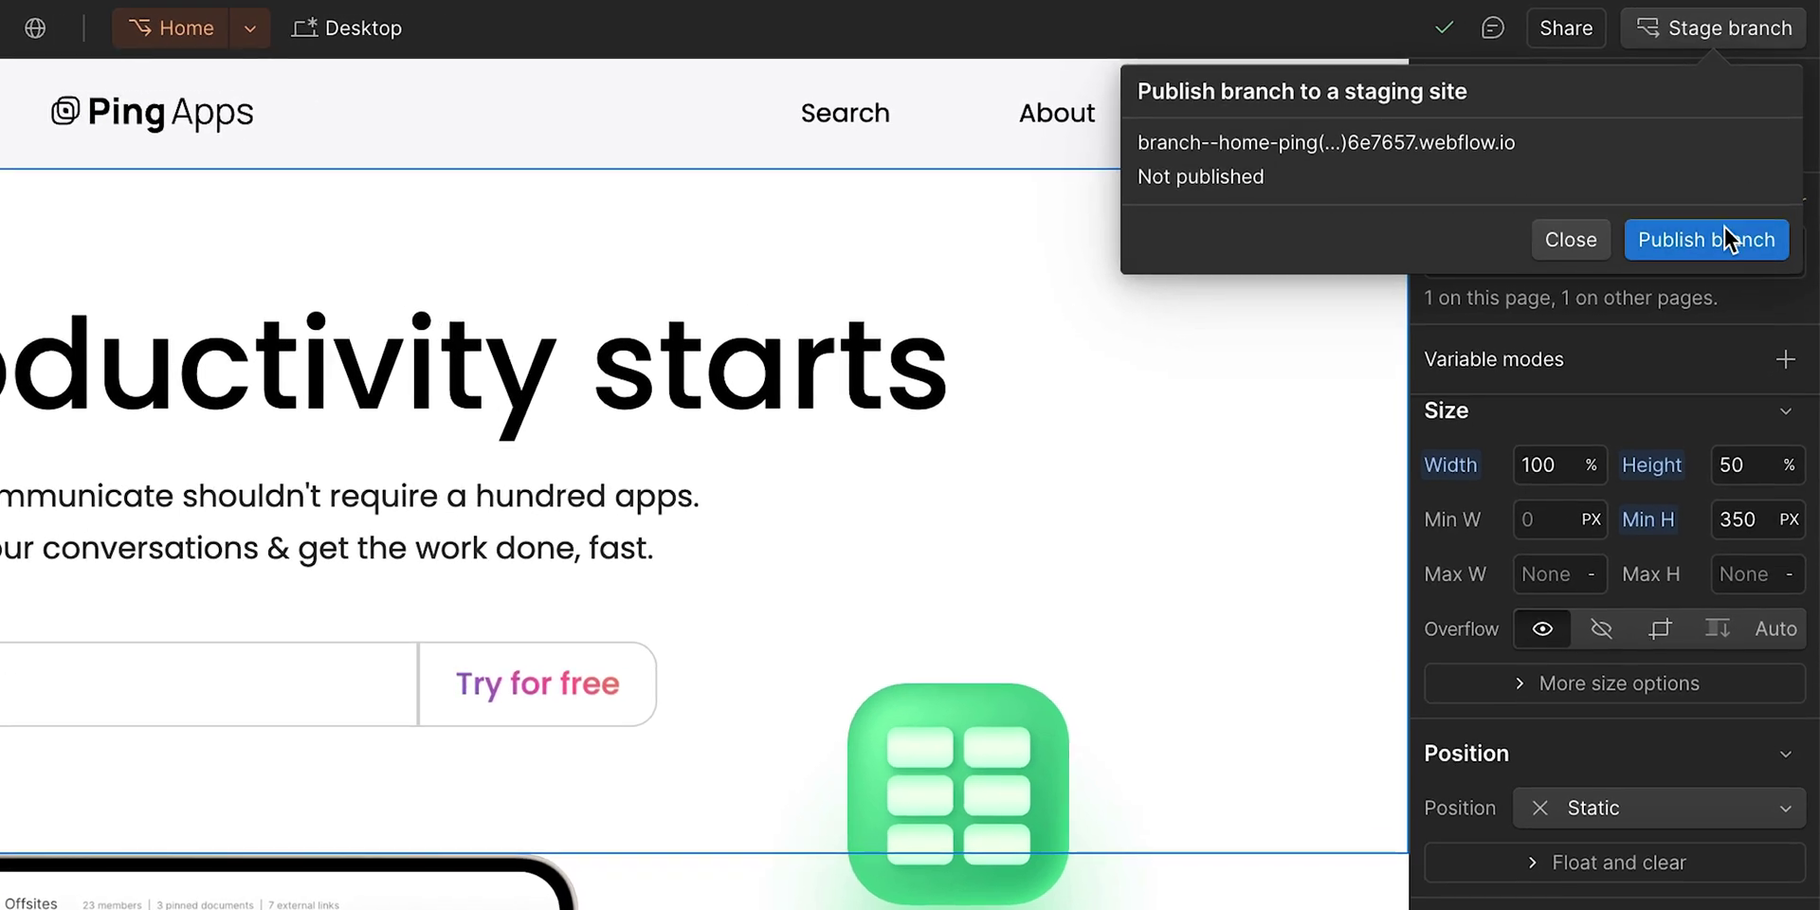
Publish the Home branch from the Stage branch popup and wait for publishing to finish
left_click(1723, 233)
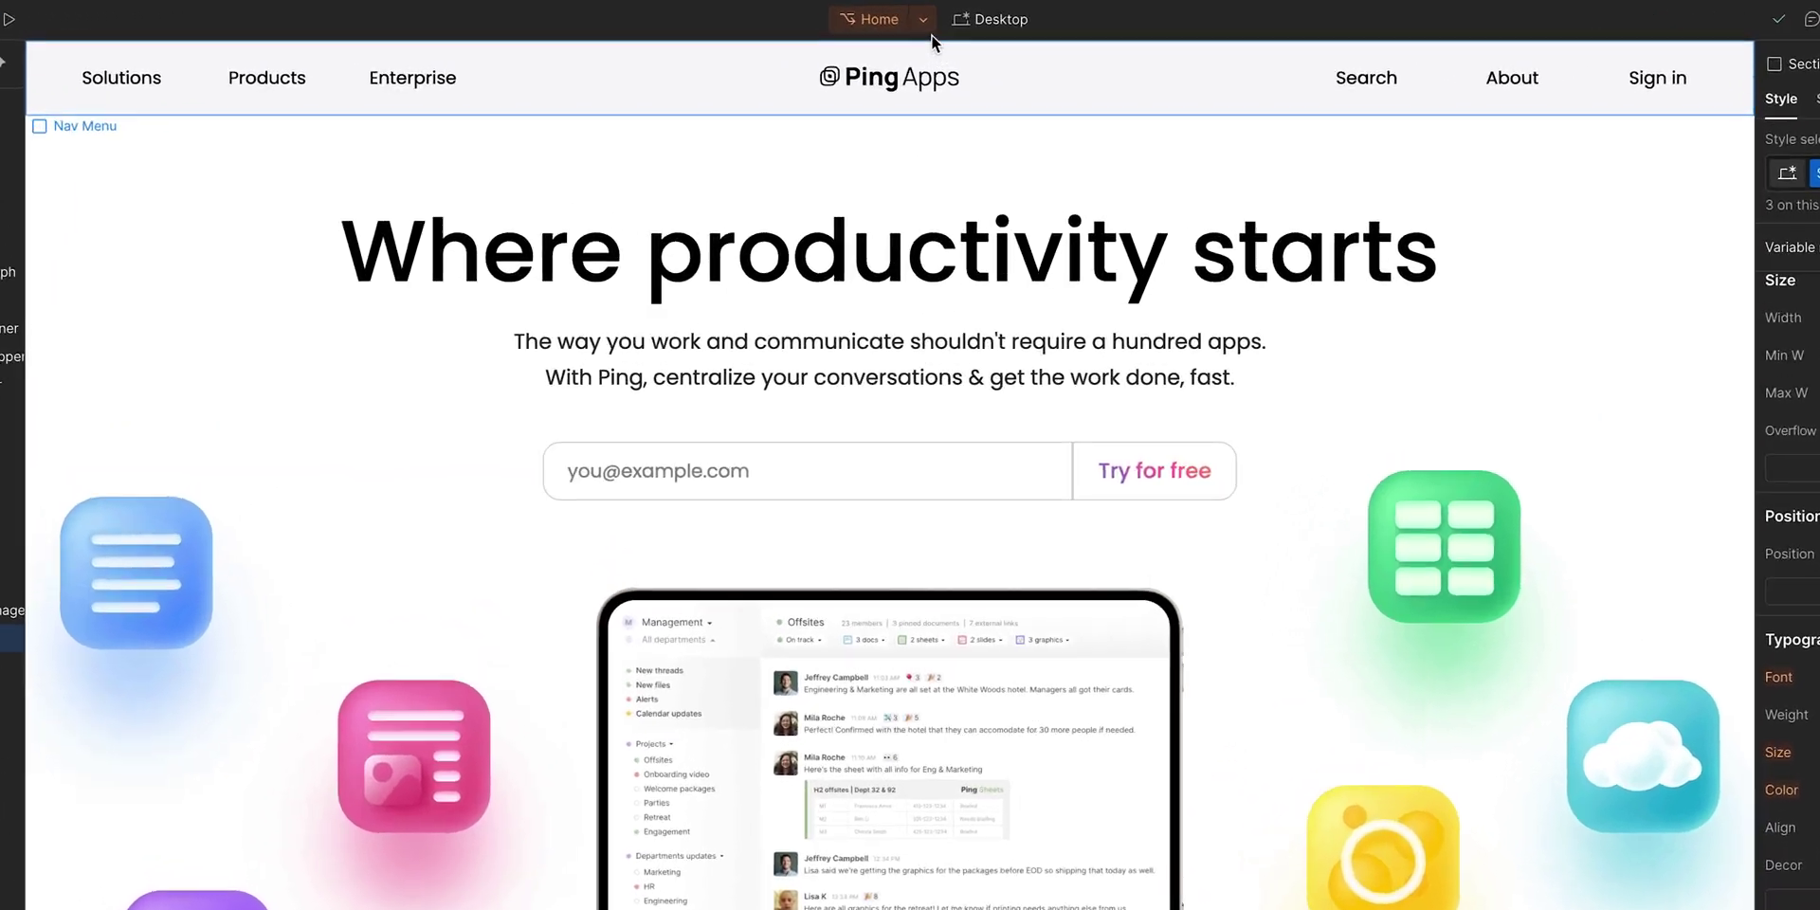
Request a Home branch review with a teammate as required reviewer, describing the darker Large paragraph color and pricing card updates
left_click(896, 15)
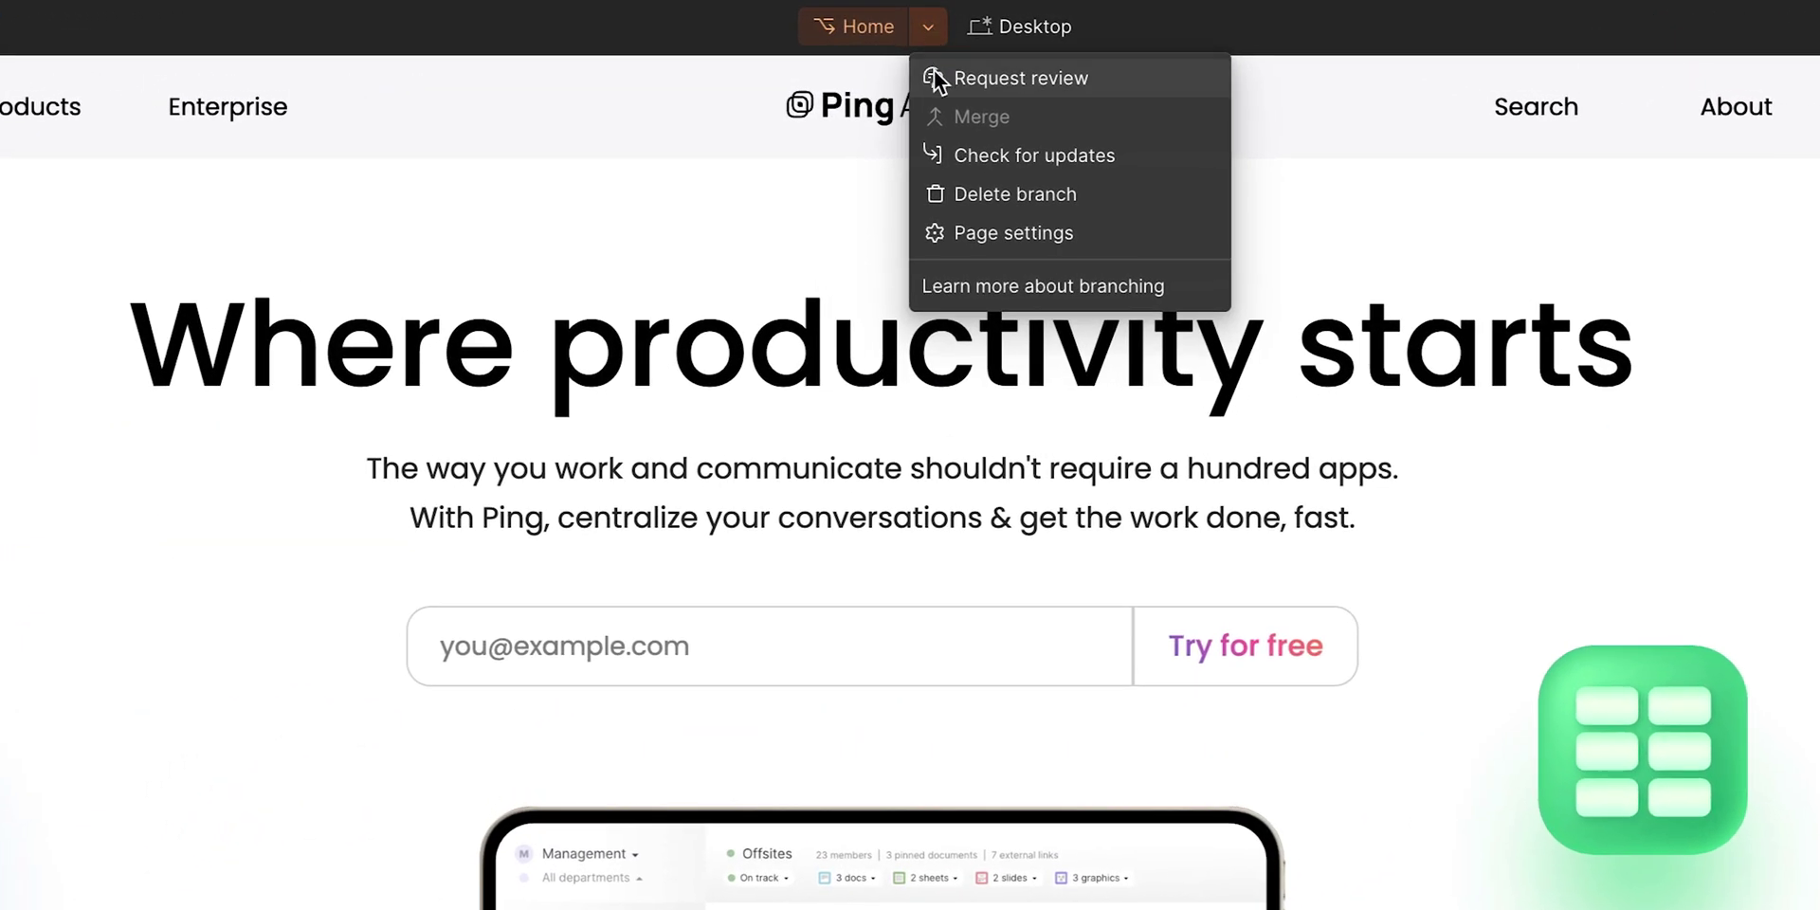
left_click(934, 74)
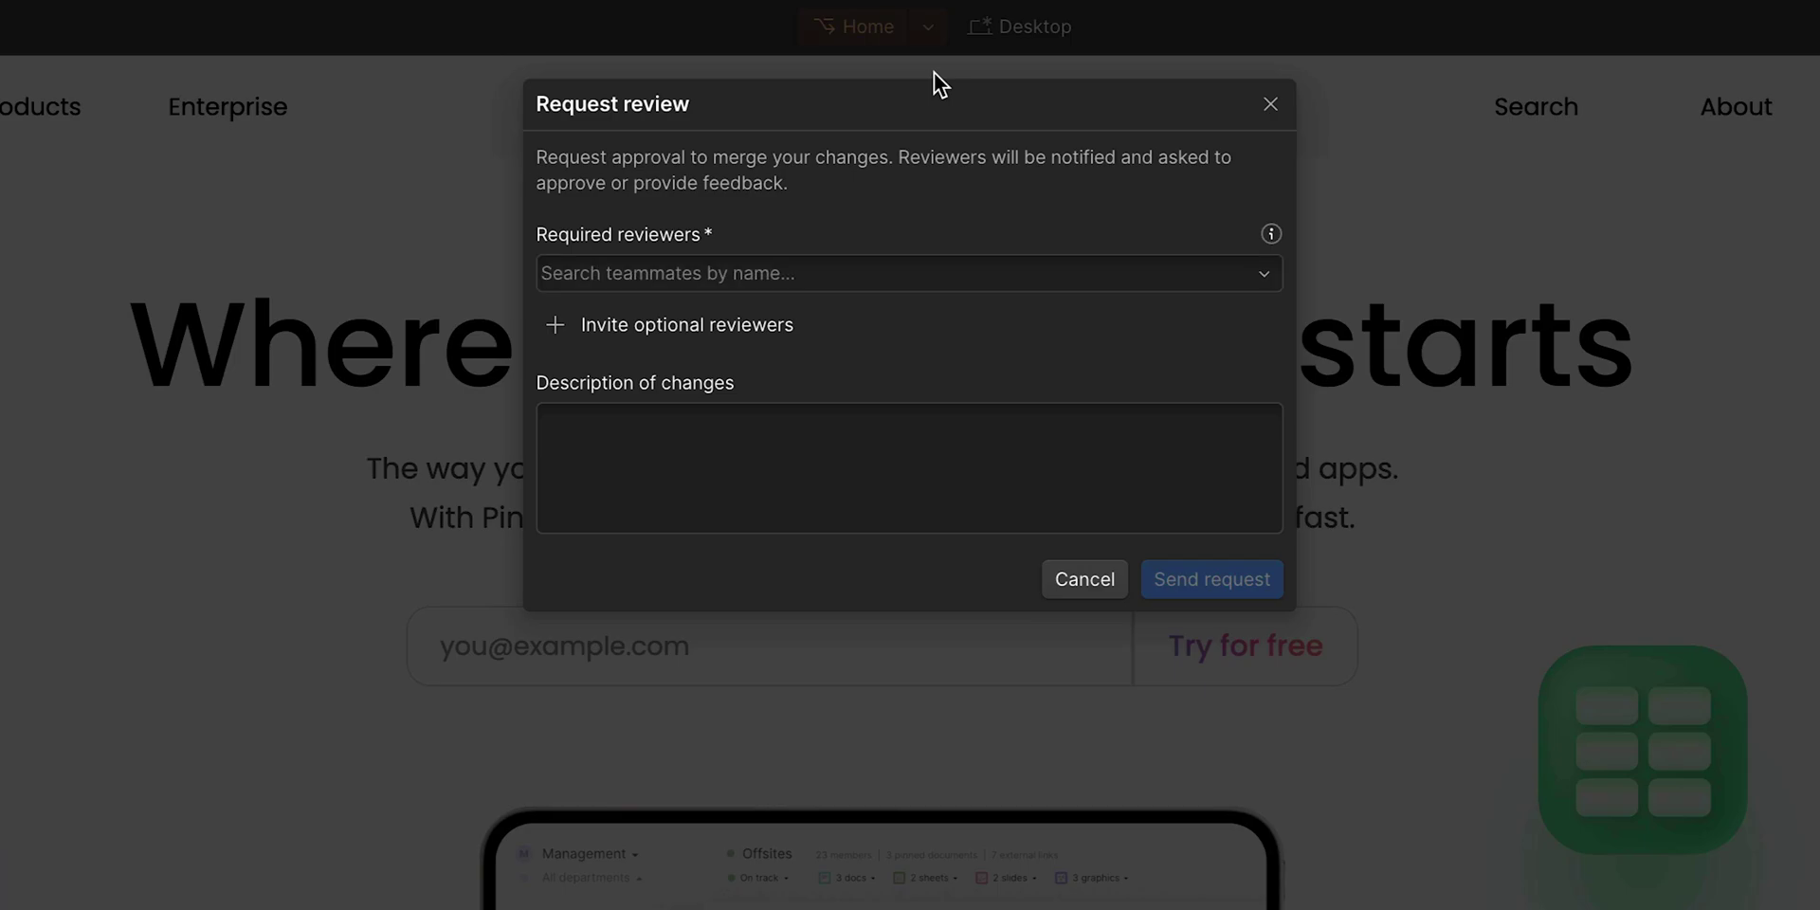
left_click(896, 270)
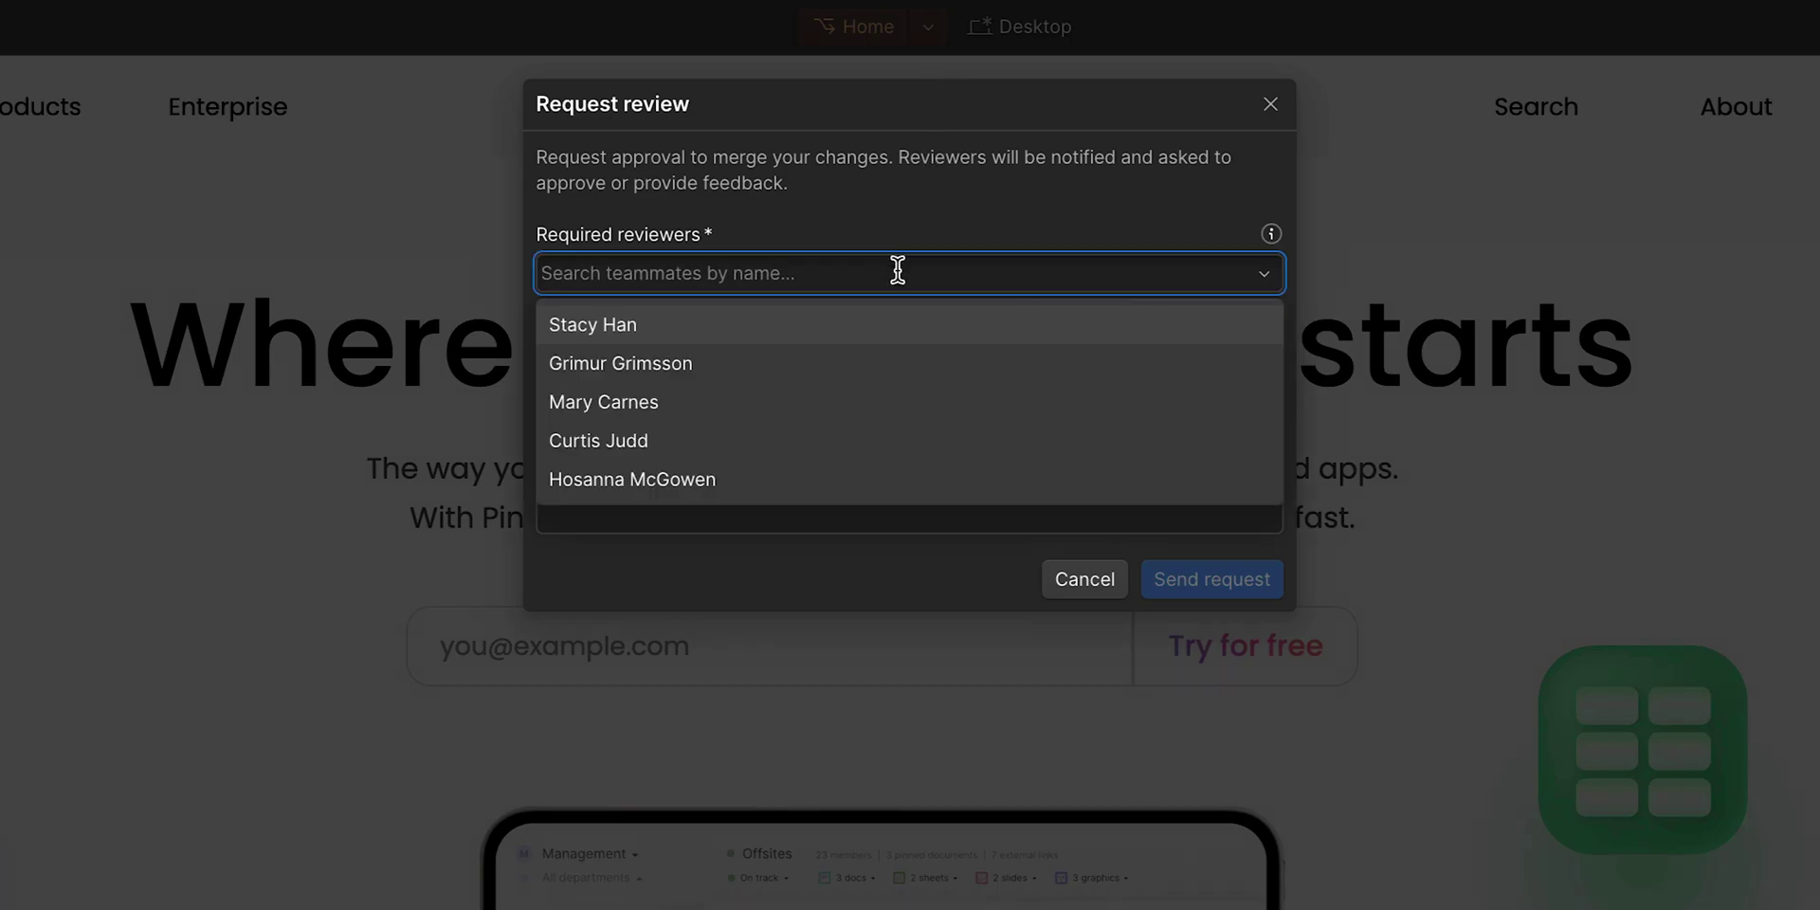
type("Grimur")
key("Return")
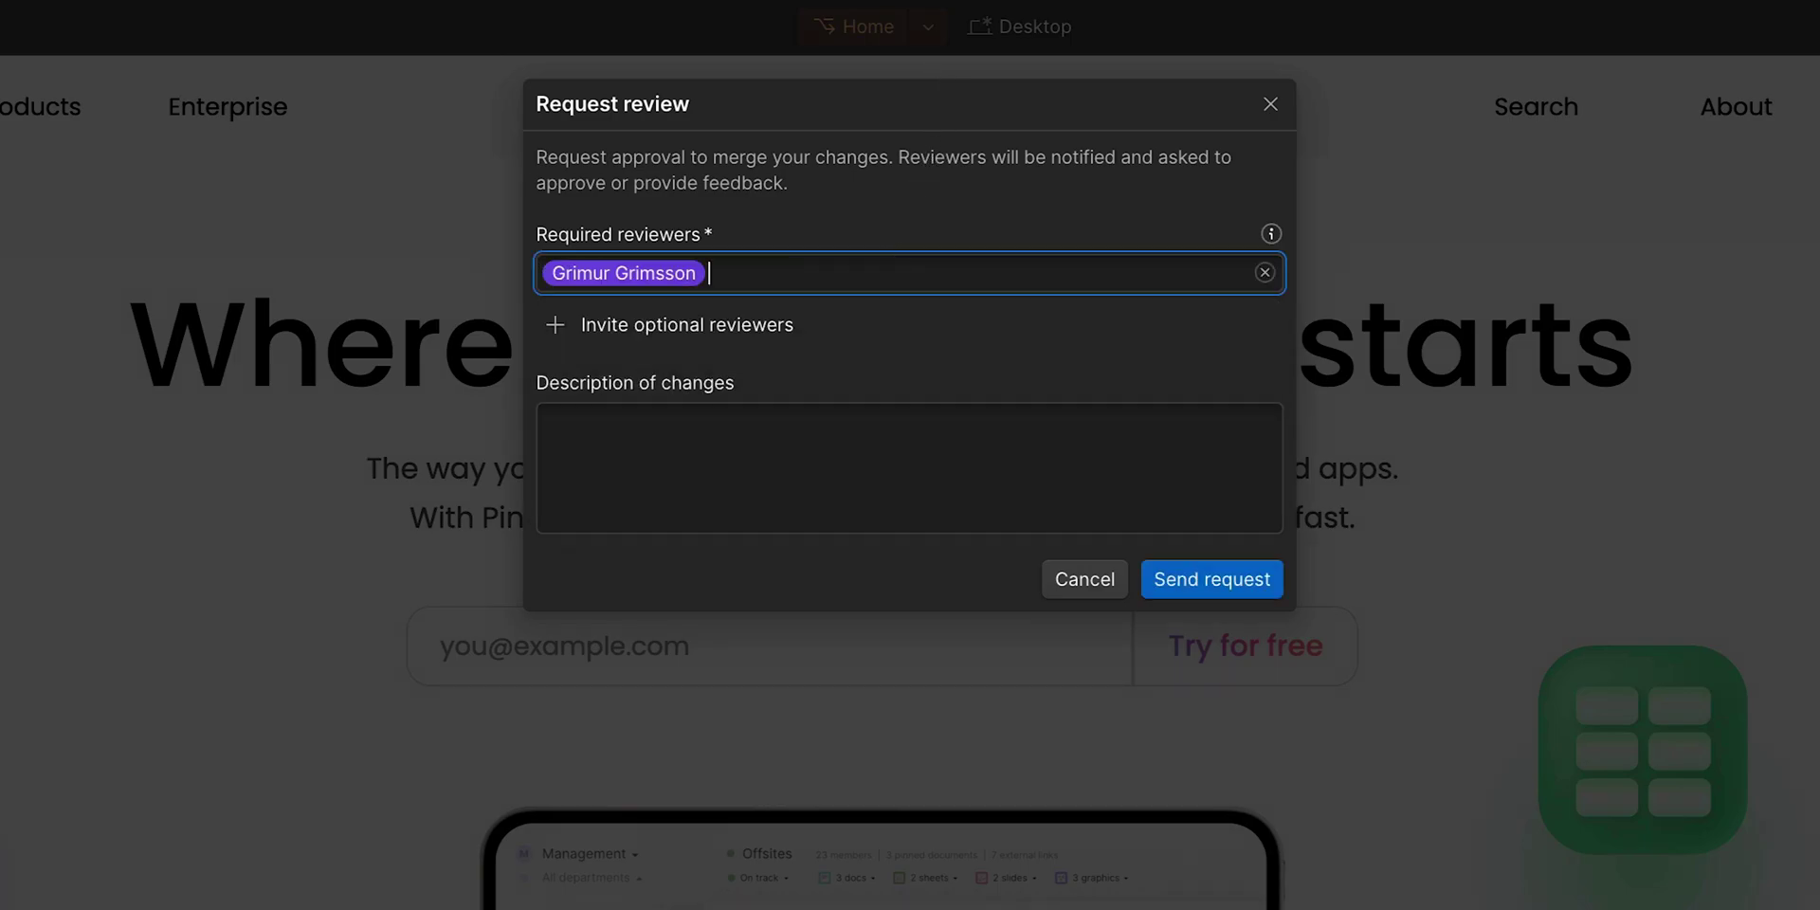
key("Tab")
key("Tab")
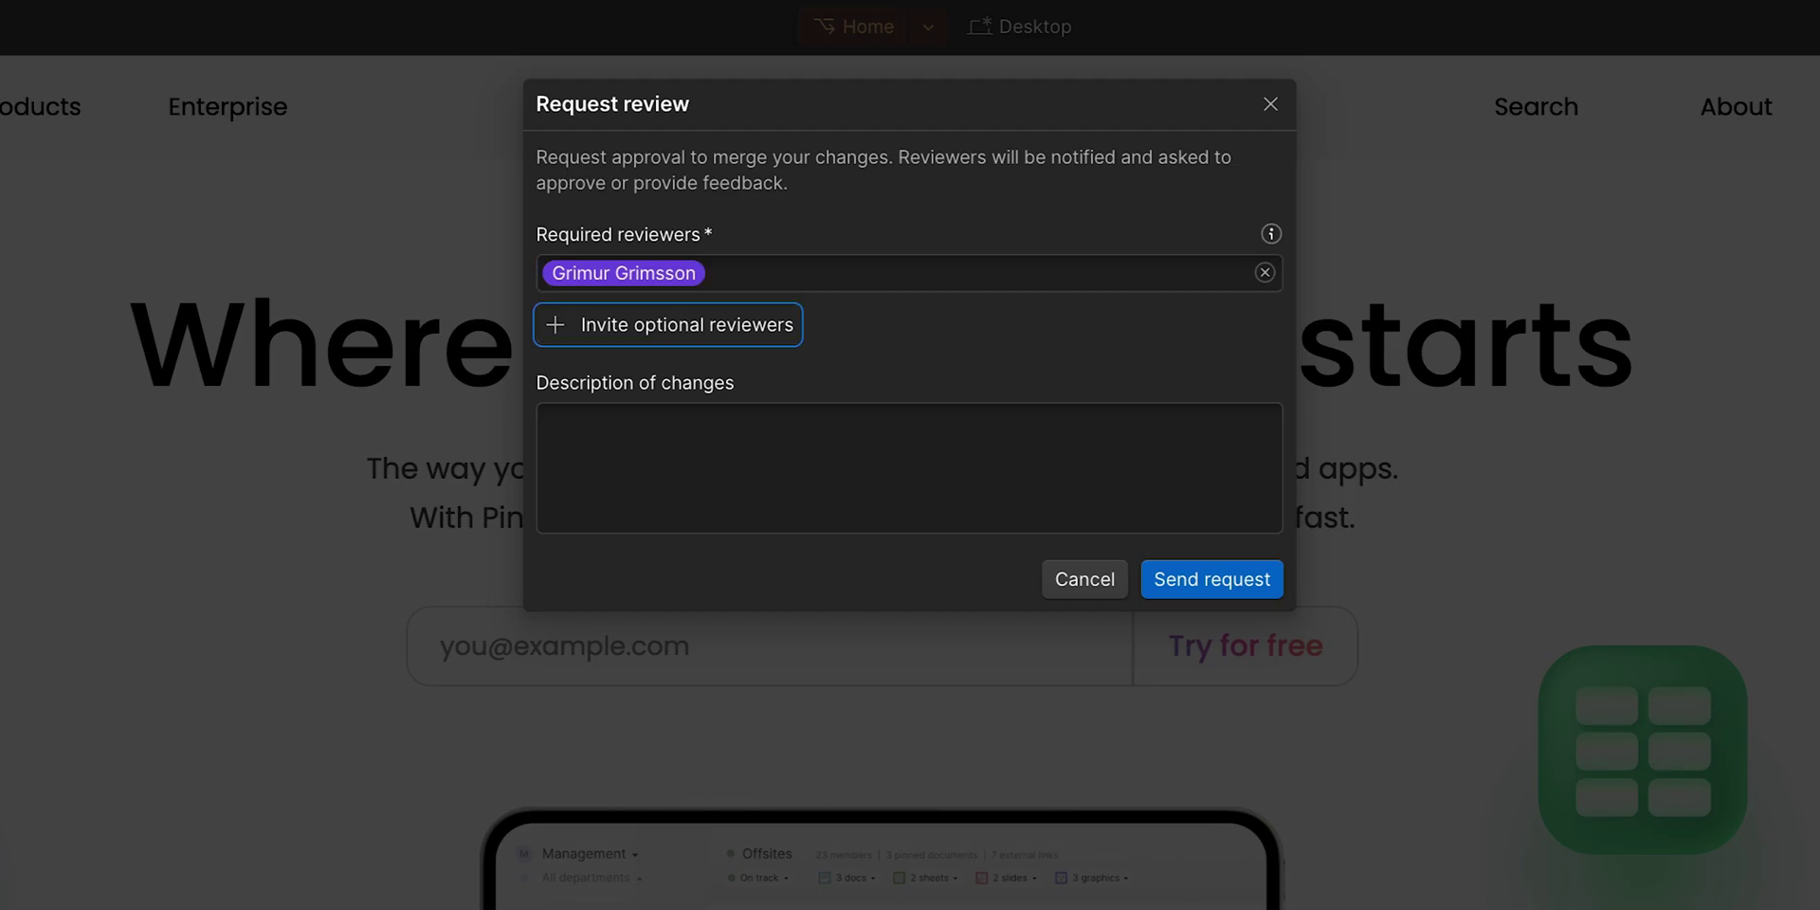
type("I assigned a ")
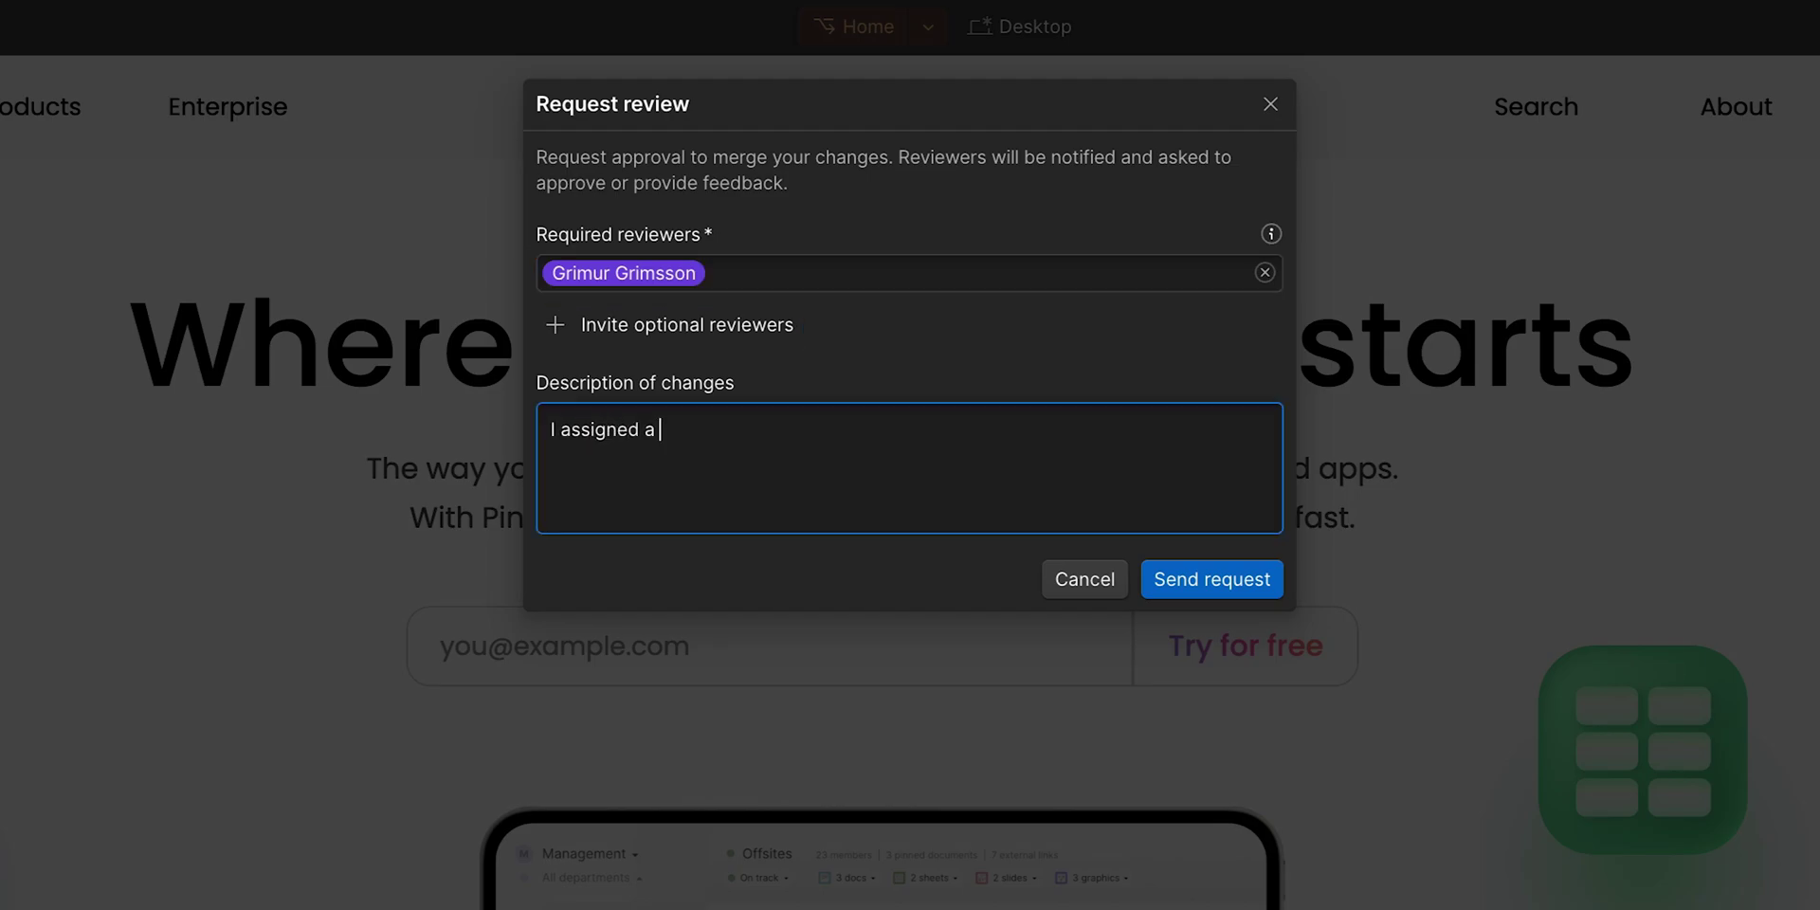
type("darker color to the Large paragraph class, updated the p")
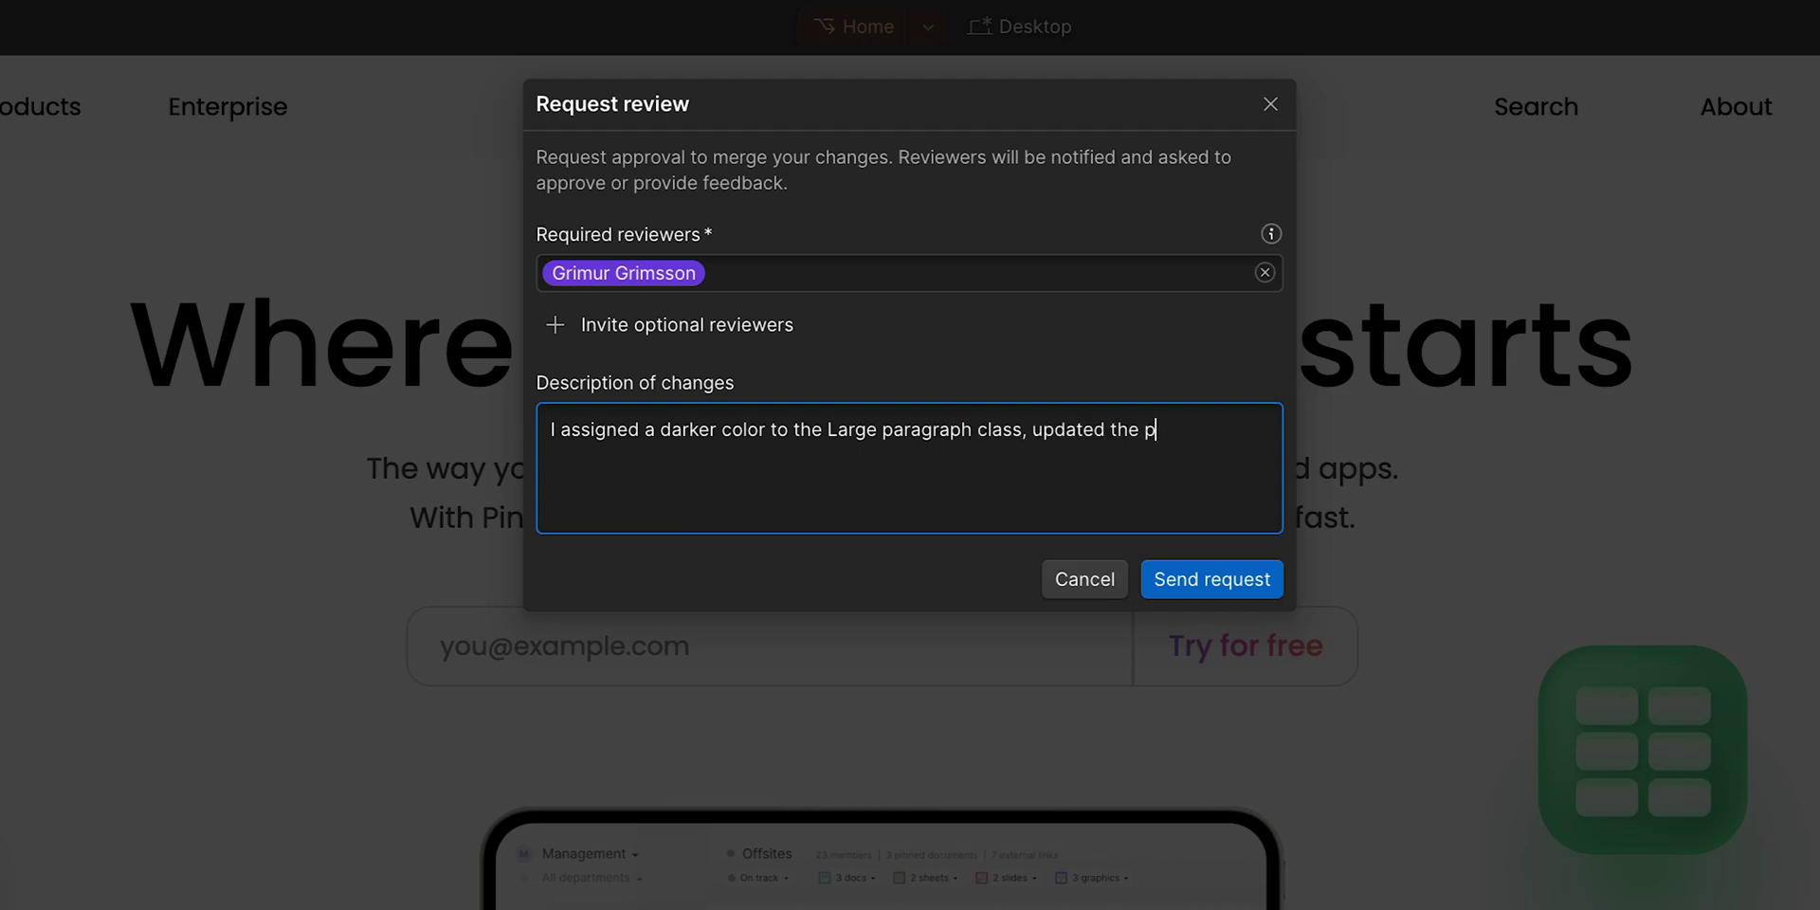
type("ricing card and button colors, and re")
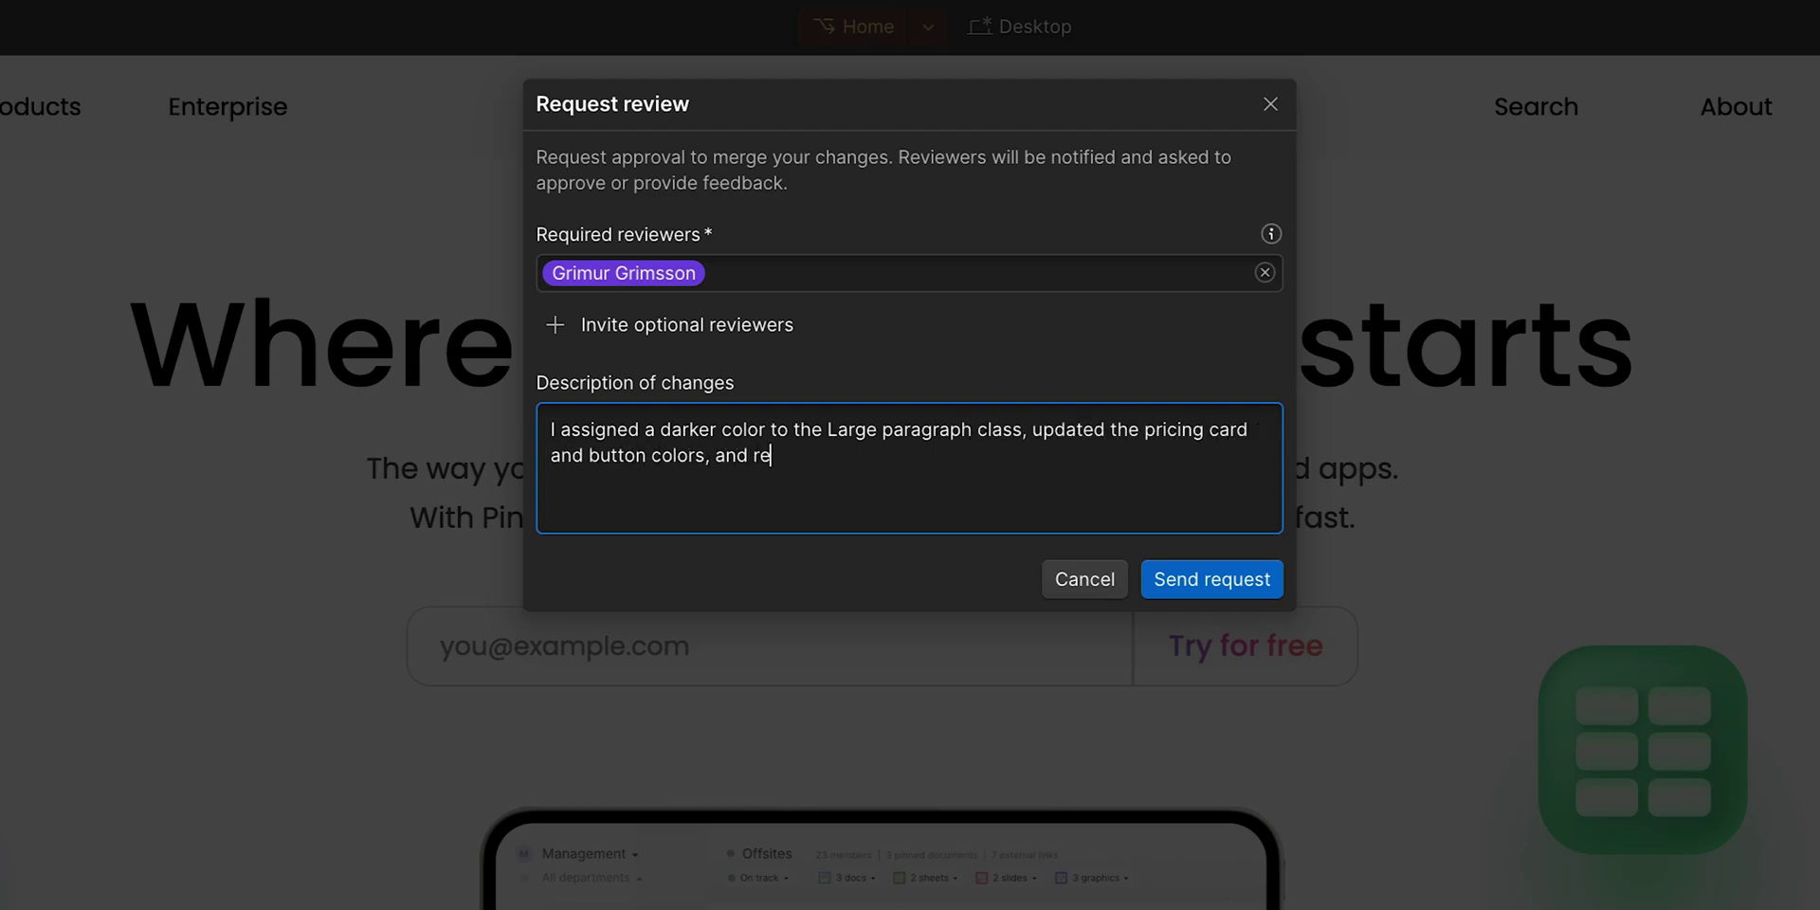
type("moved the color gr")
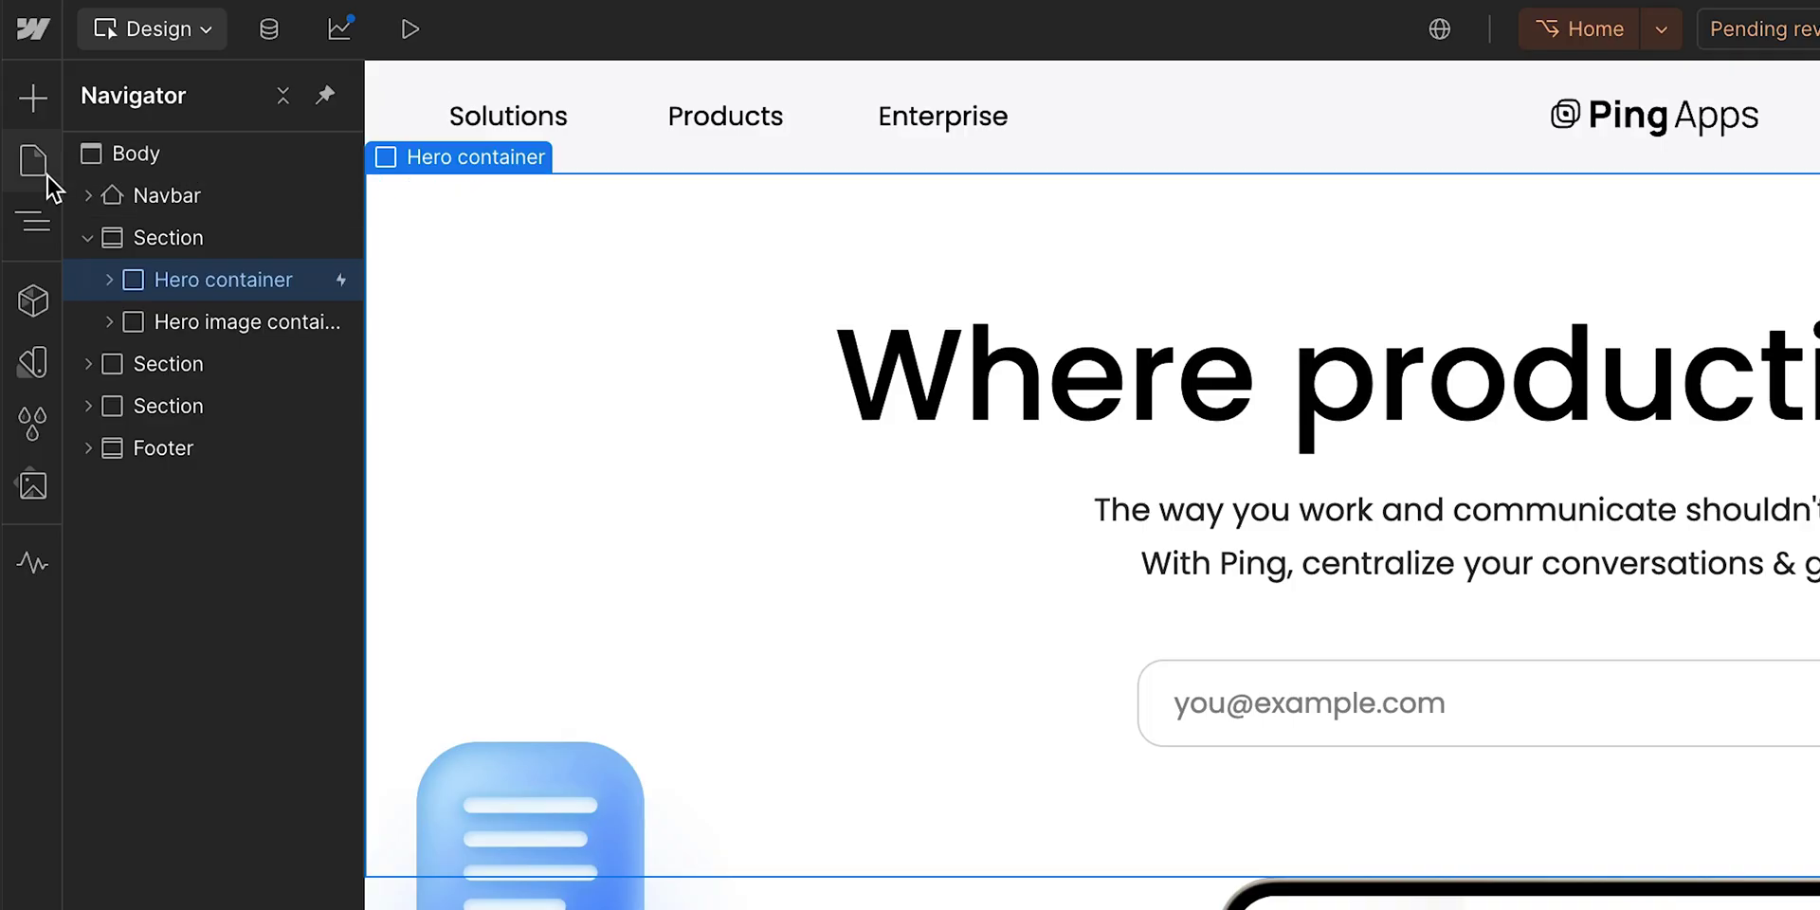
Check the [Branch] Home entry in the site pages list for its Pending review status
left_click(37, 159)
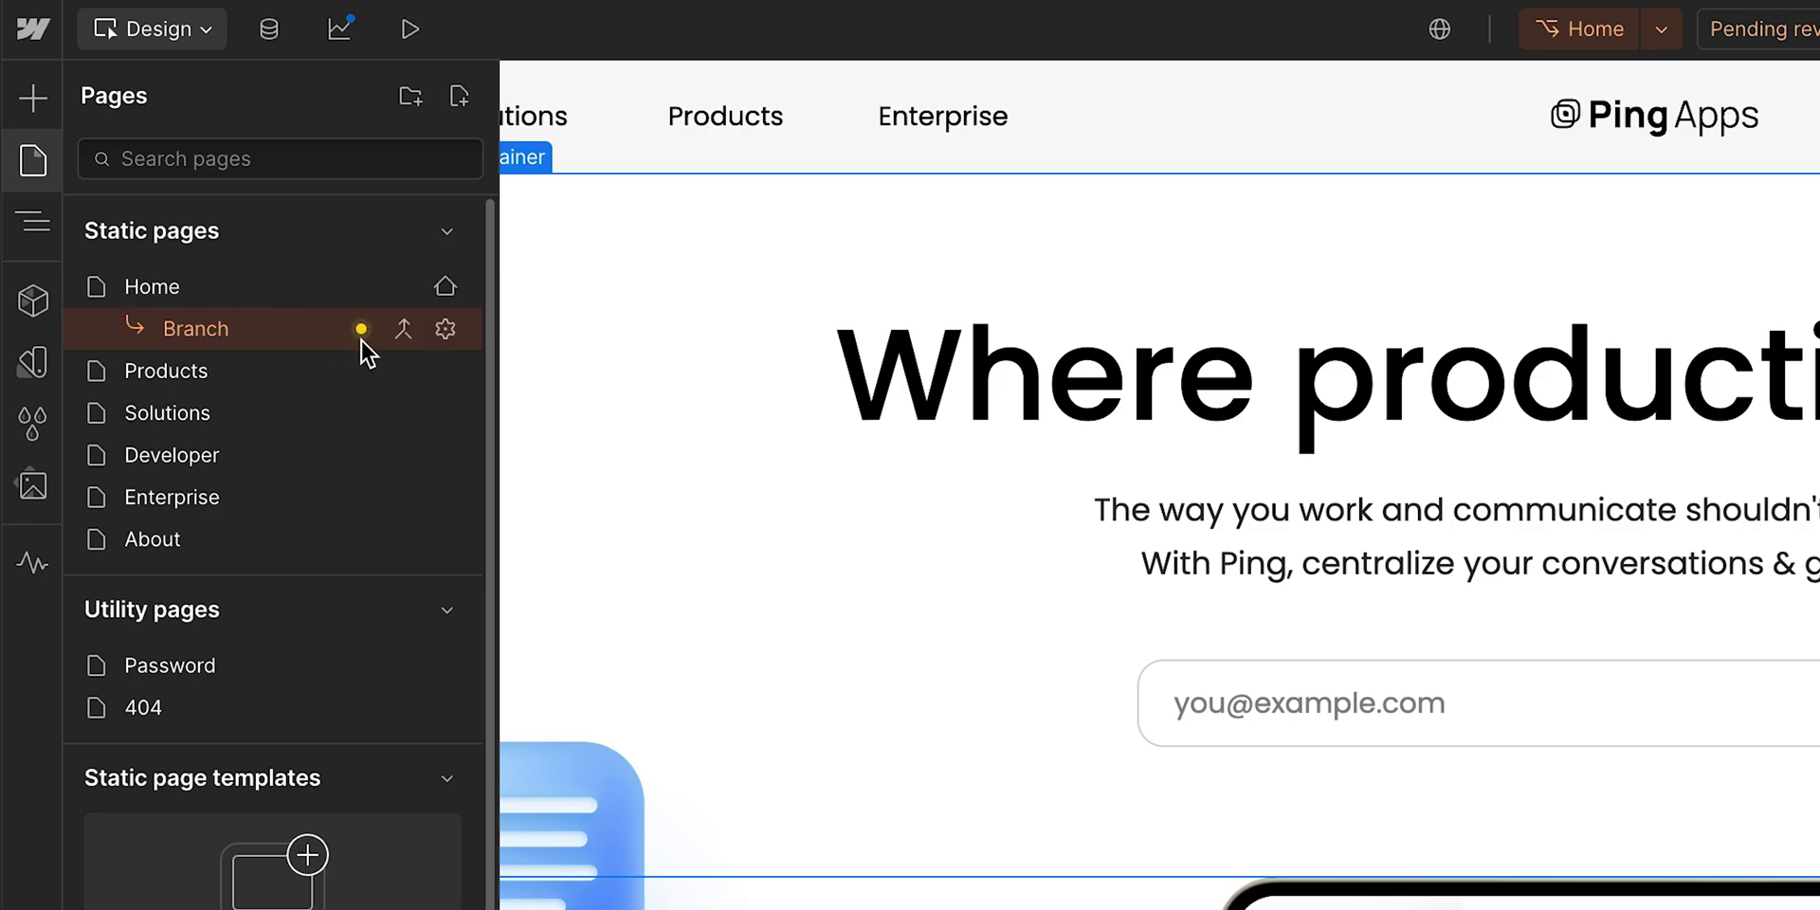
mouse_move(360, 334)
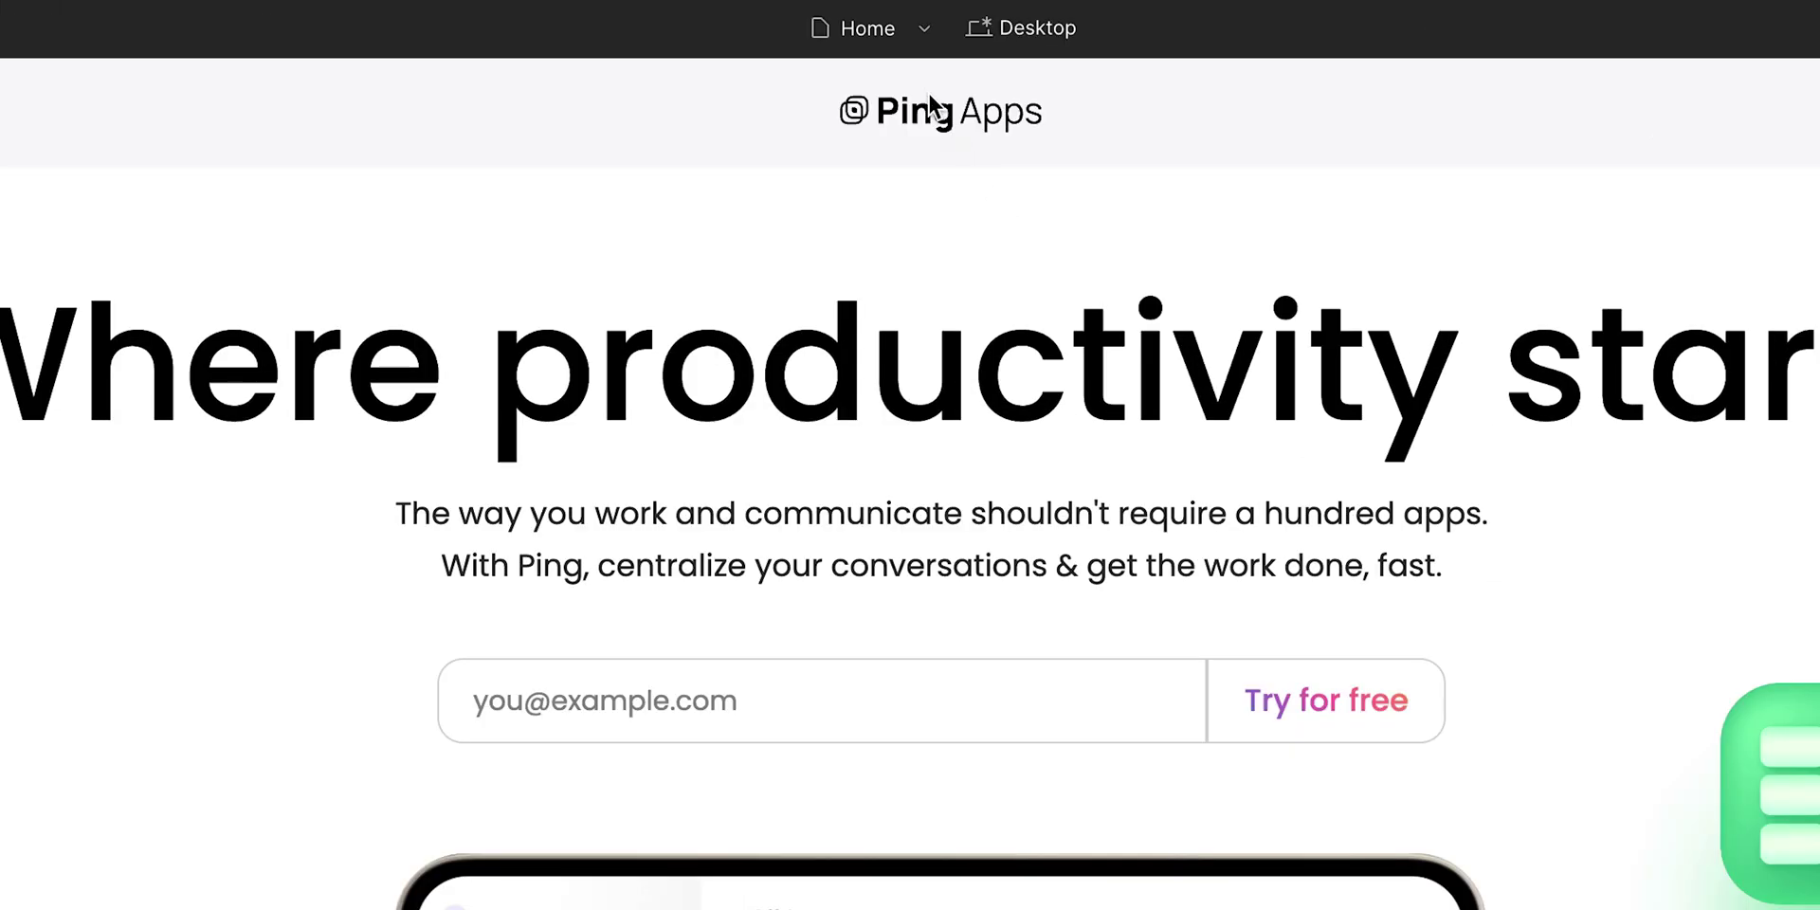
left_click(865, 28)
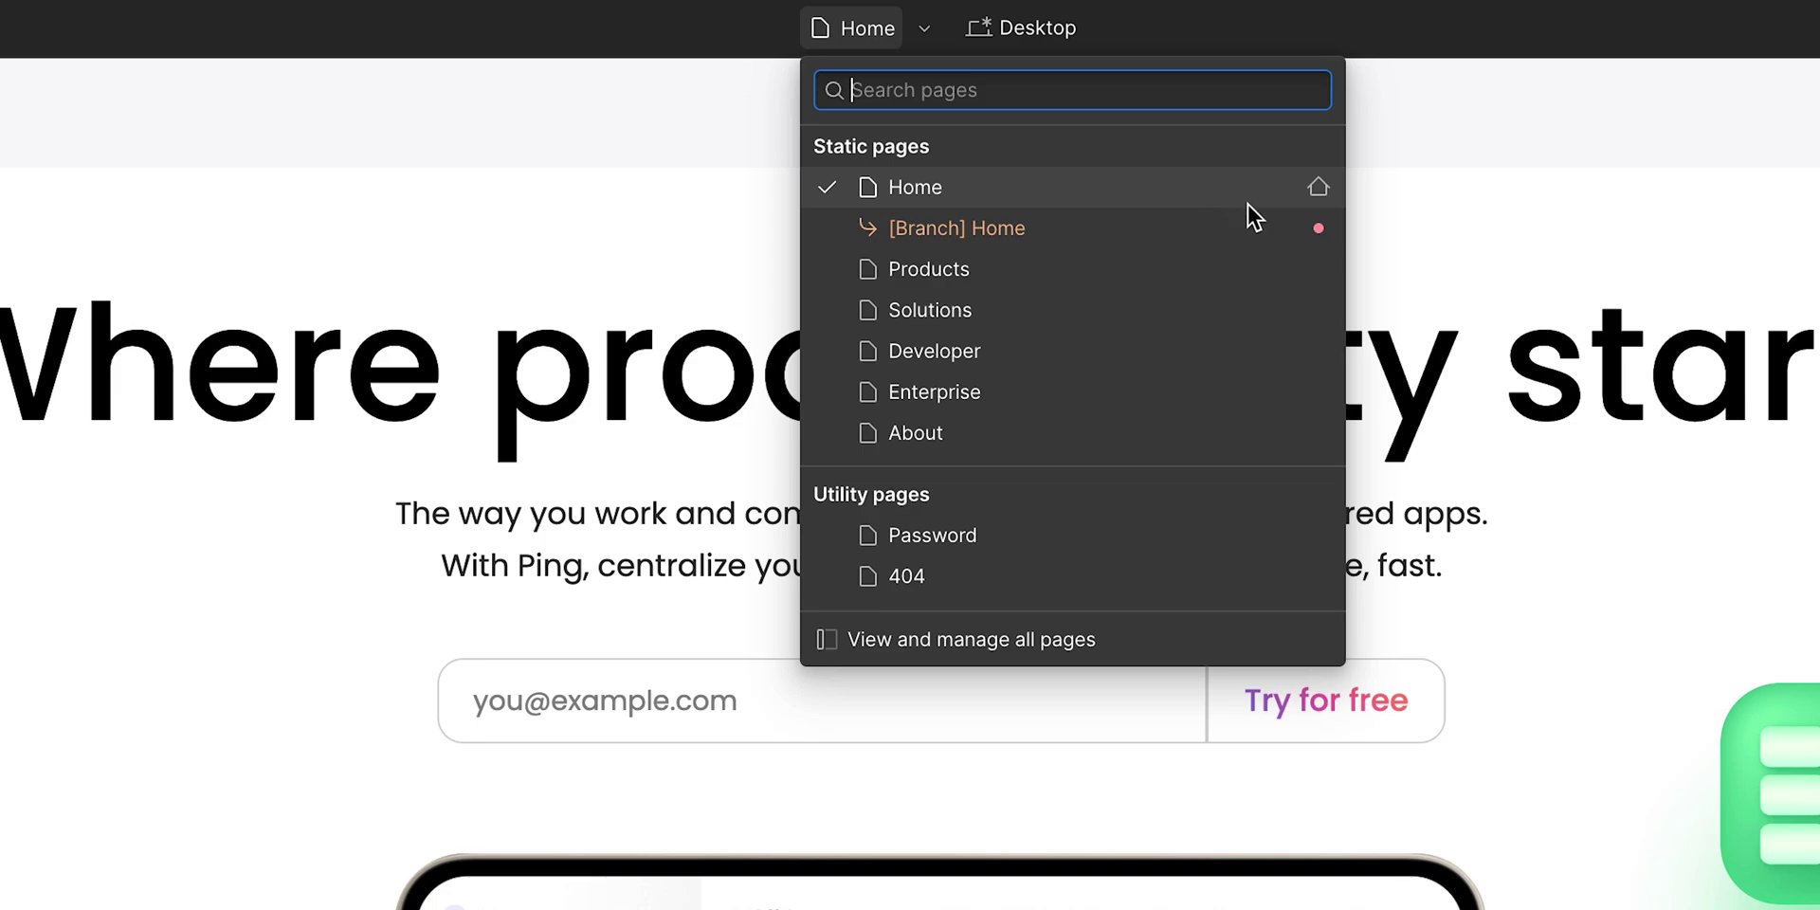
mouse_move(1323, 237)
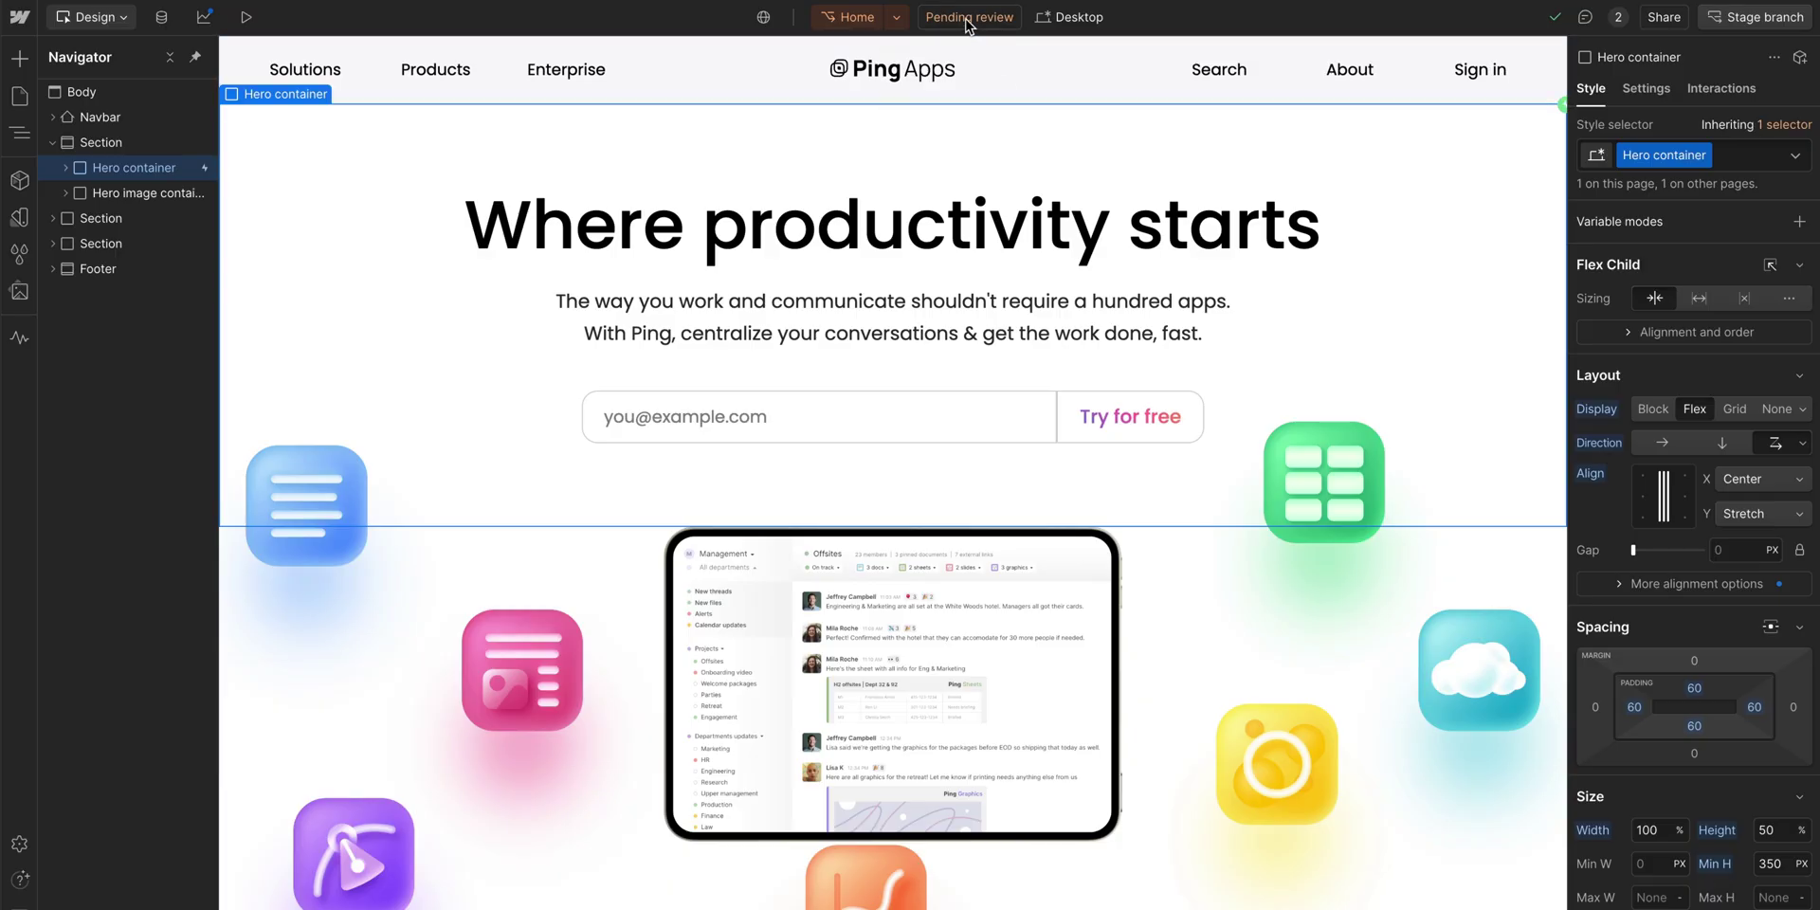
Review the Home branch's 9 changes and request changes, recommending a combo class on the button class so other buttons stay unaffected
left_click(967, 22)
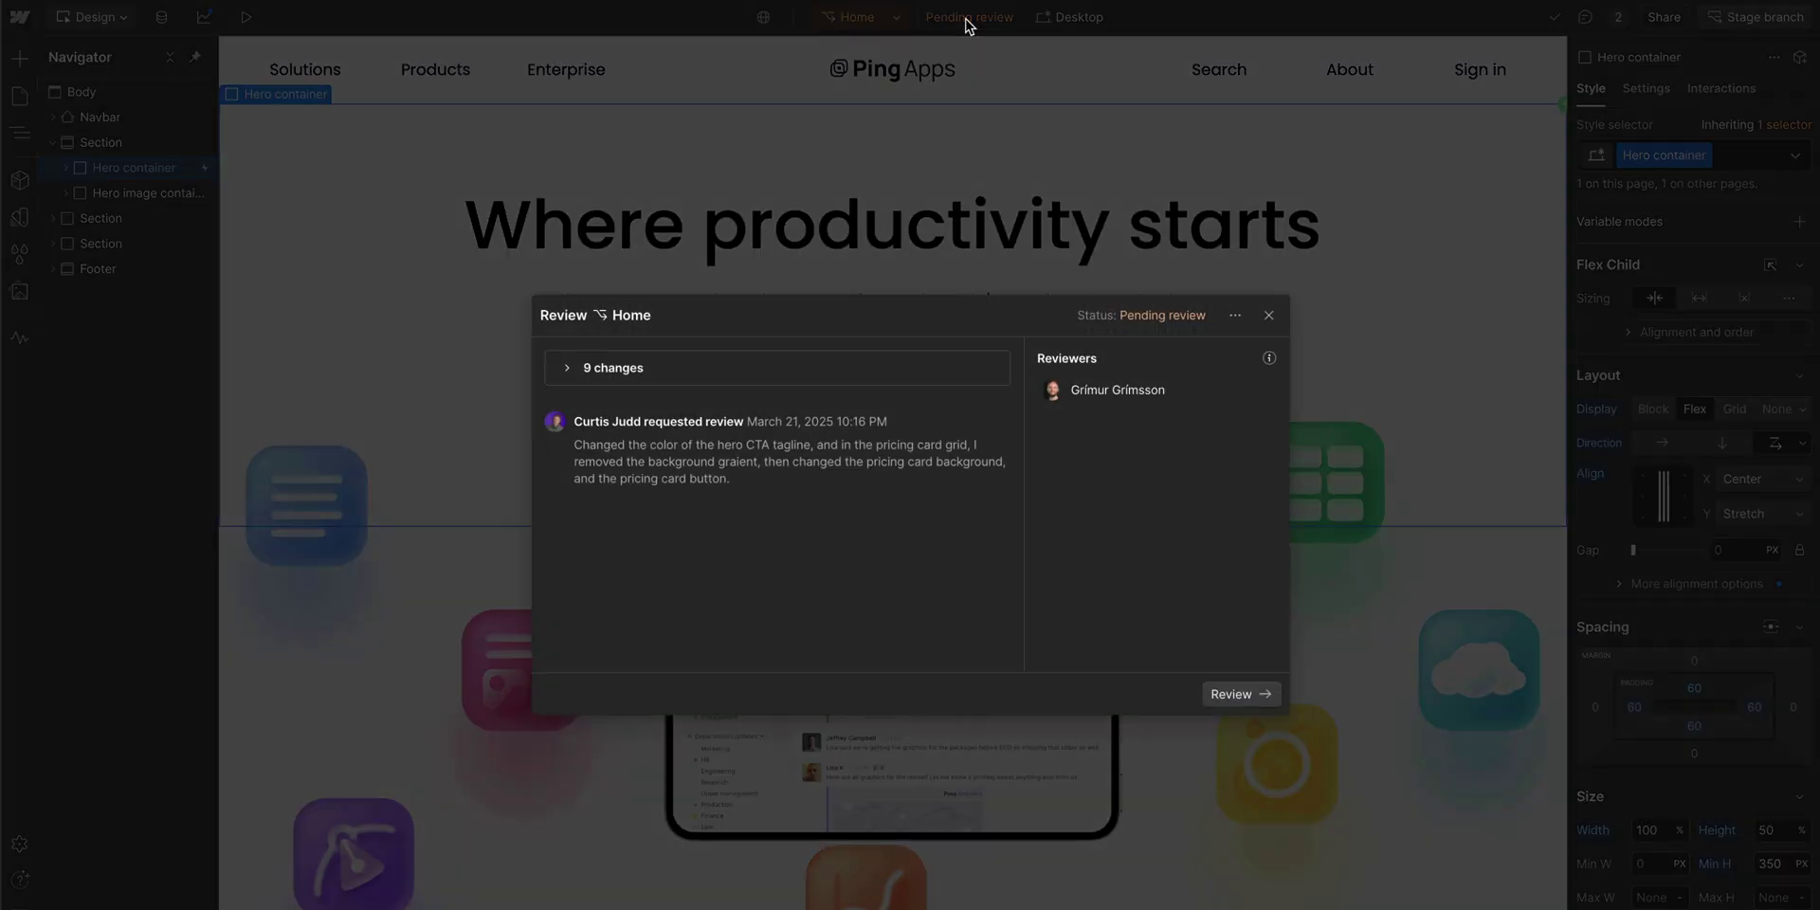
left_click(568, 369)
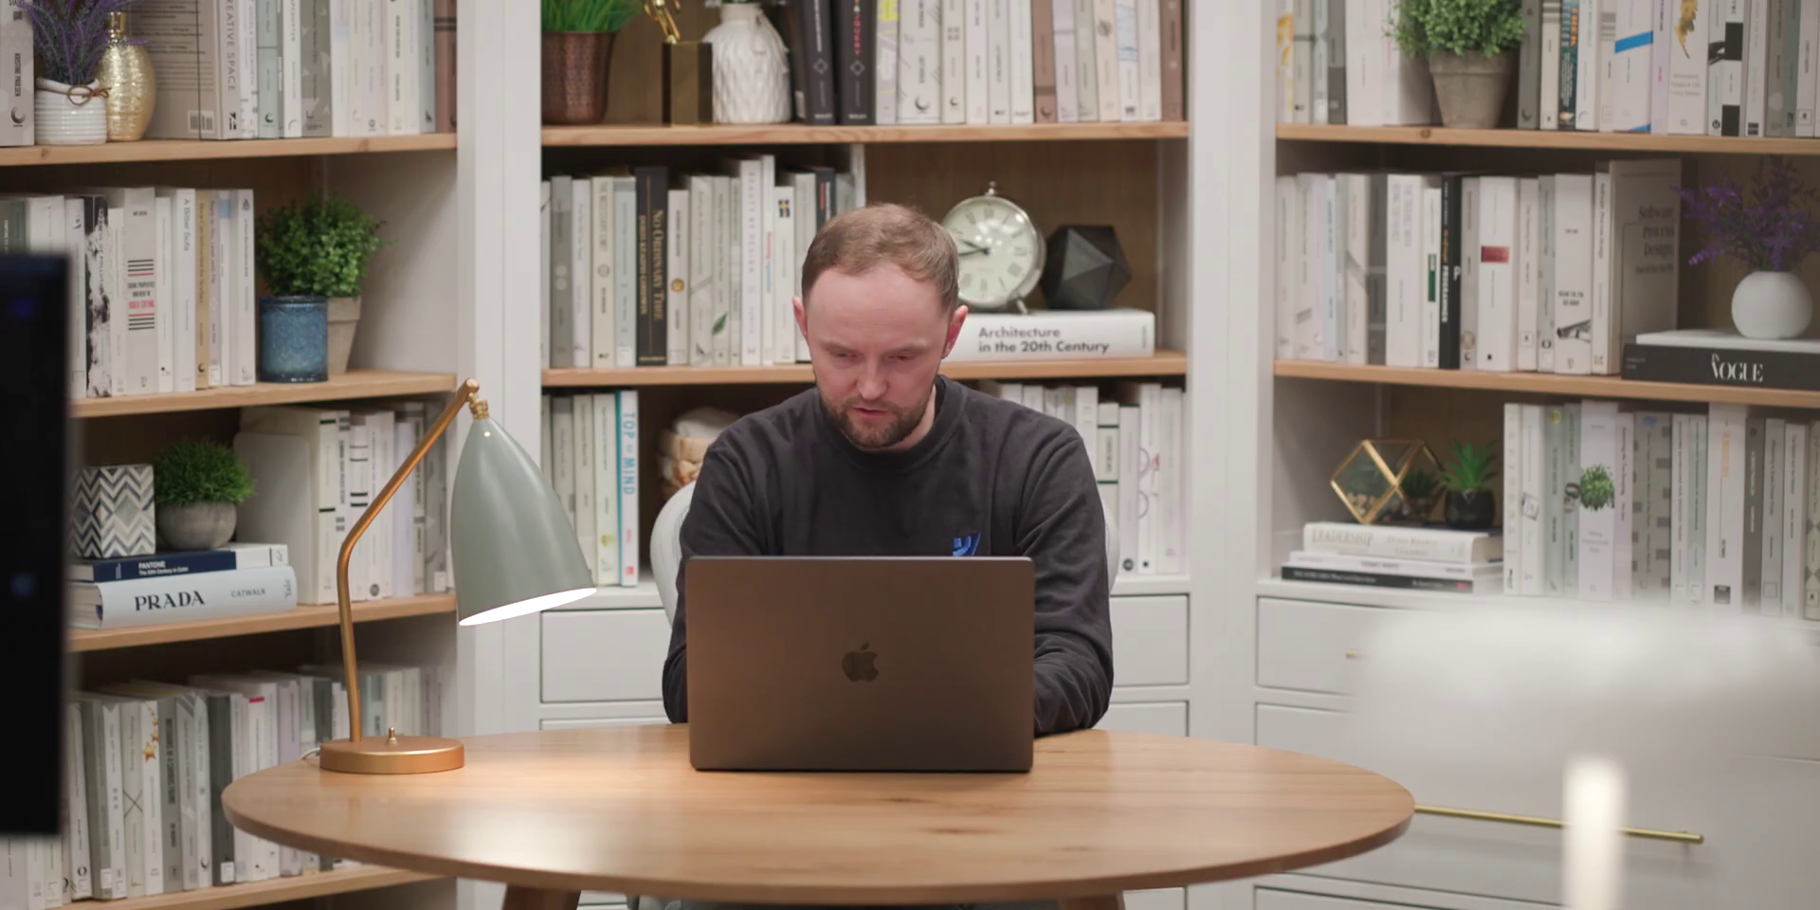
type("wo")
type("uld recommend using a combo ")
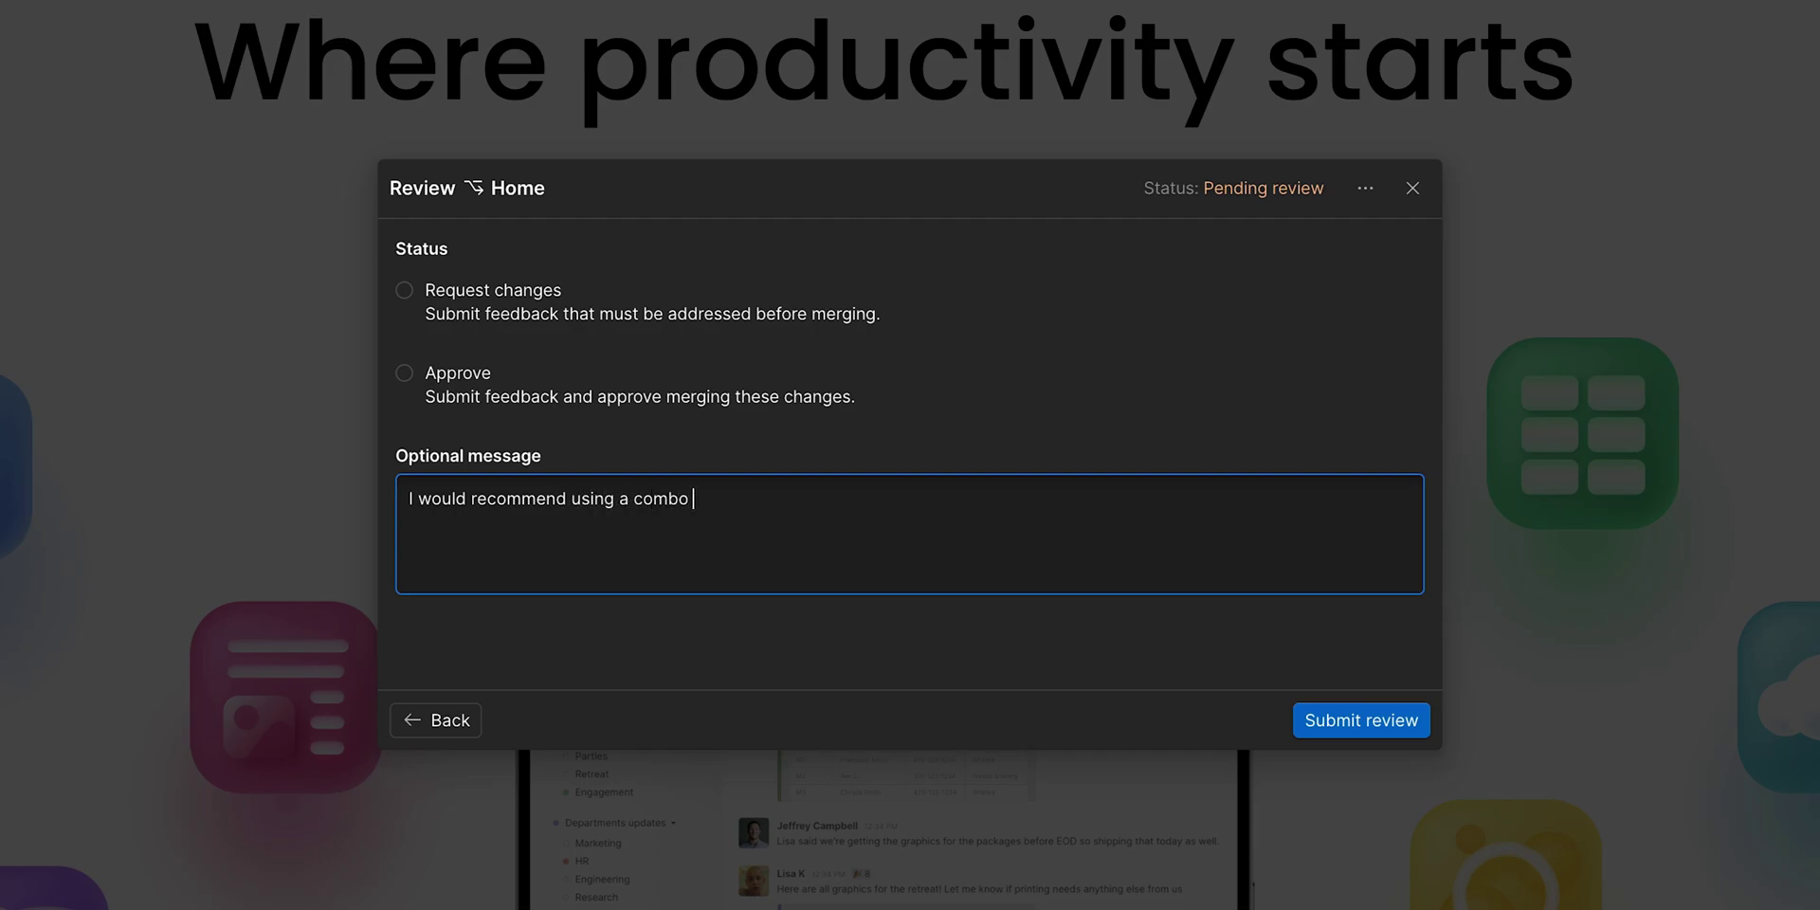
type("class on this button class, so it doesn't affec")
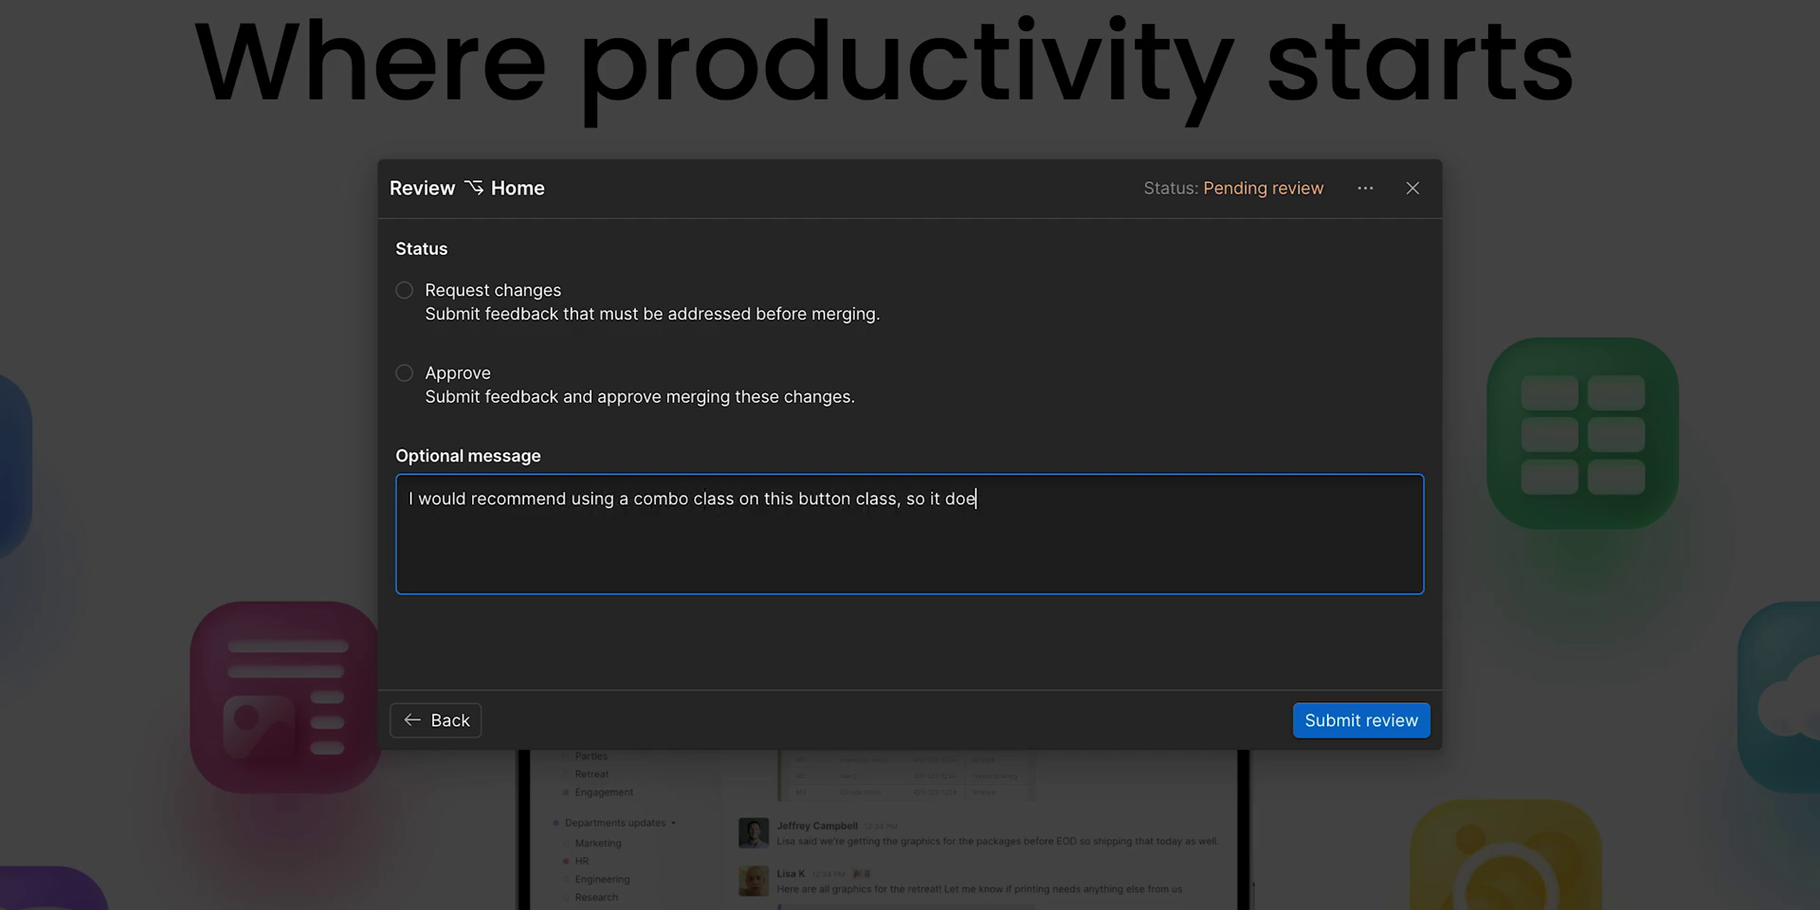
type("t buttons across the rest of the site.")
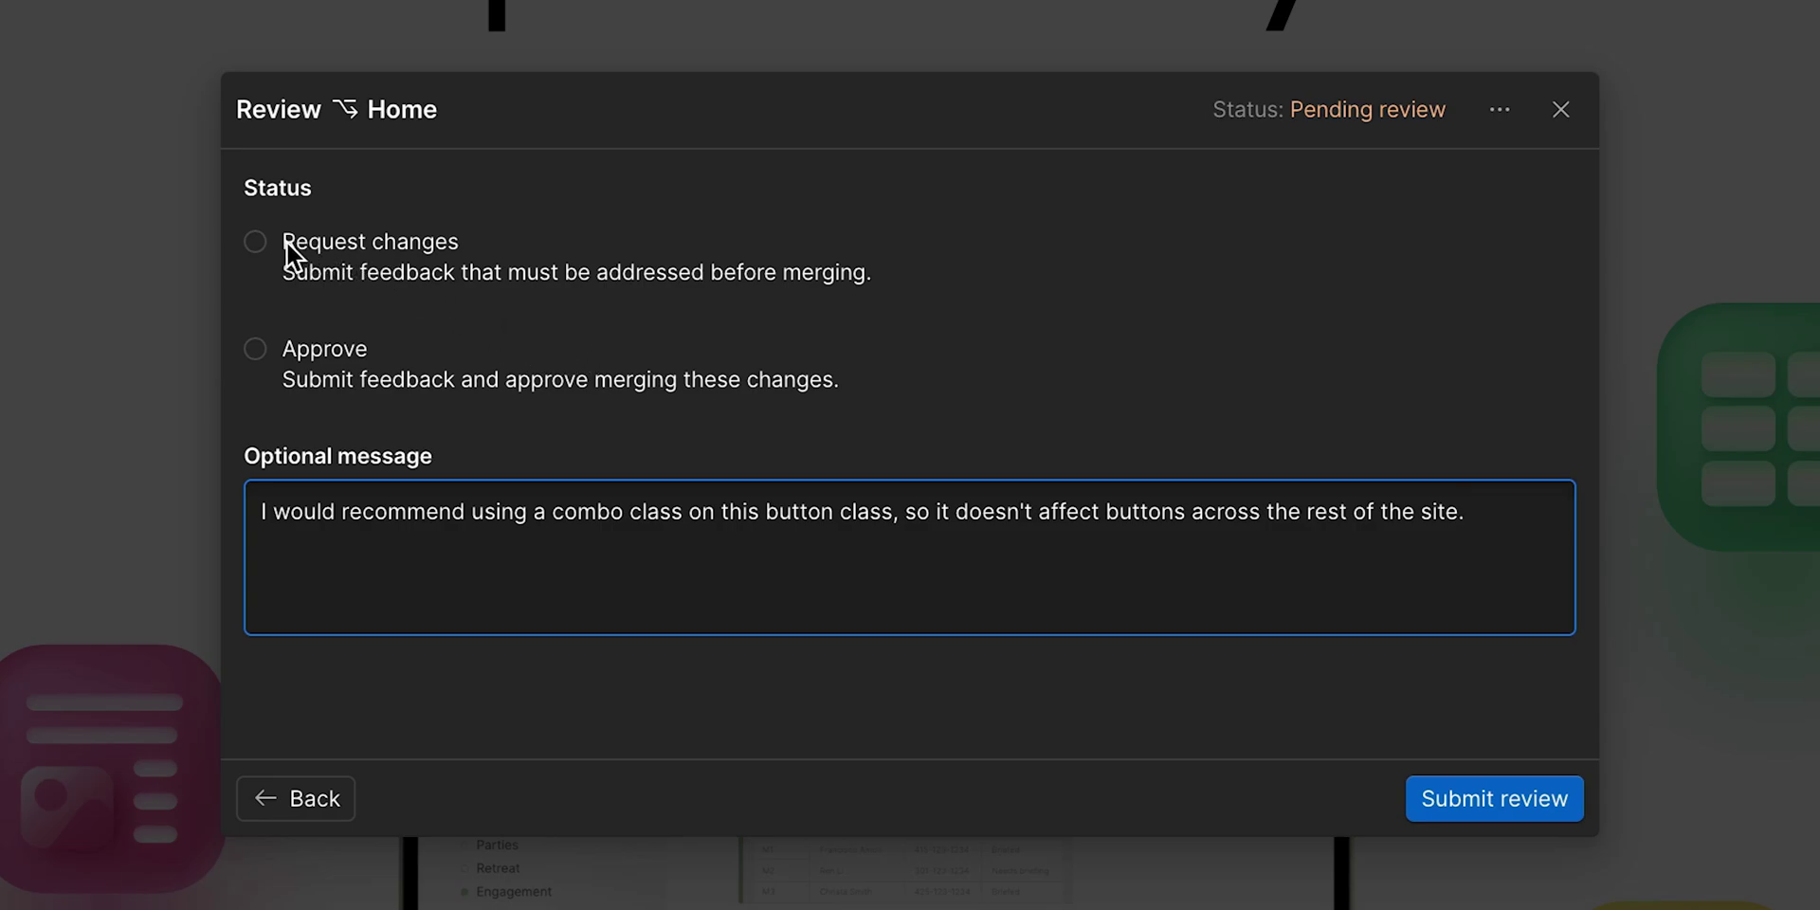
left_click(256, 243)
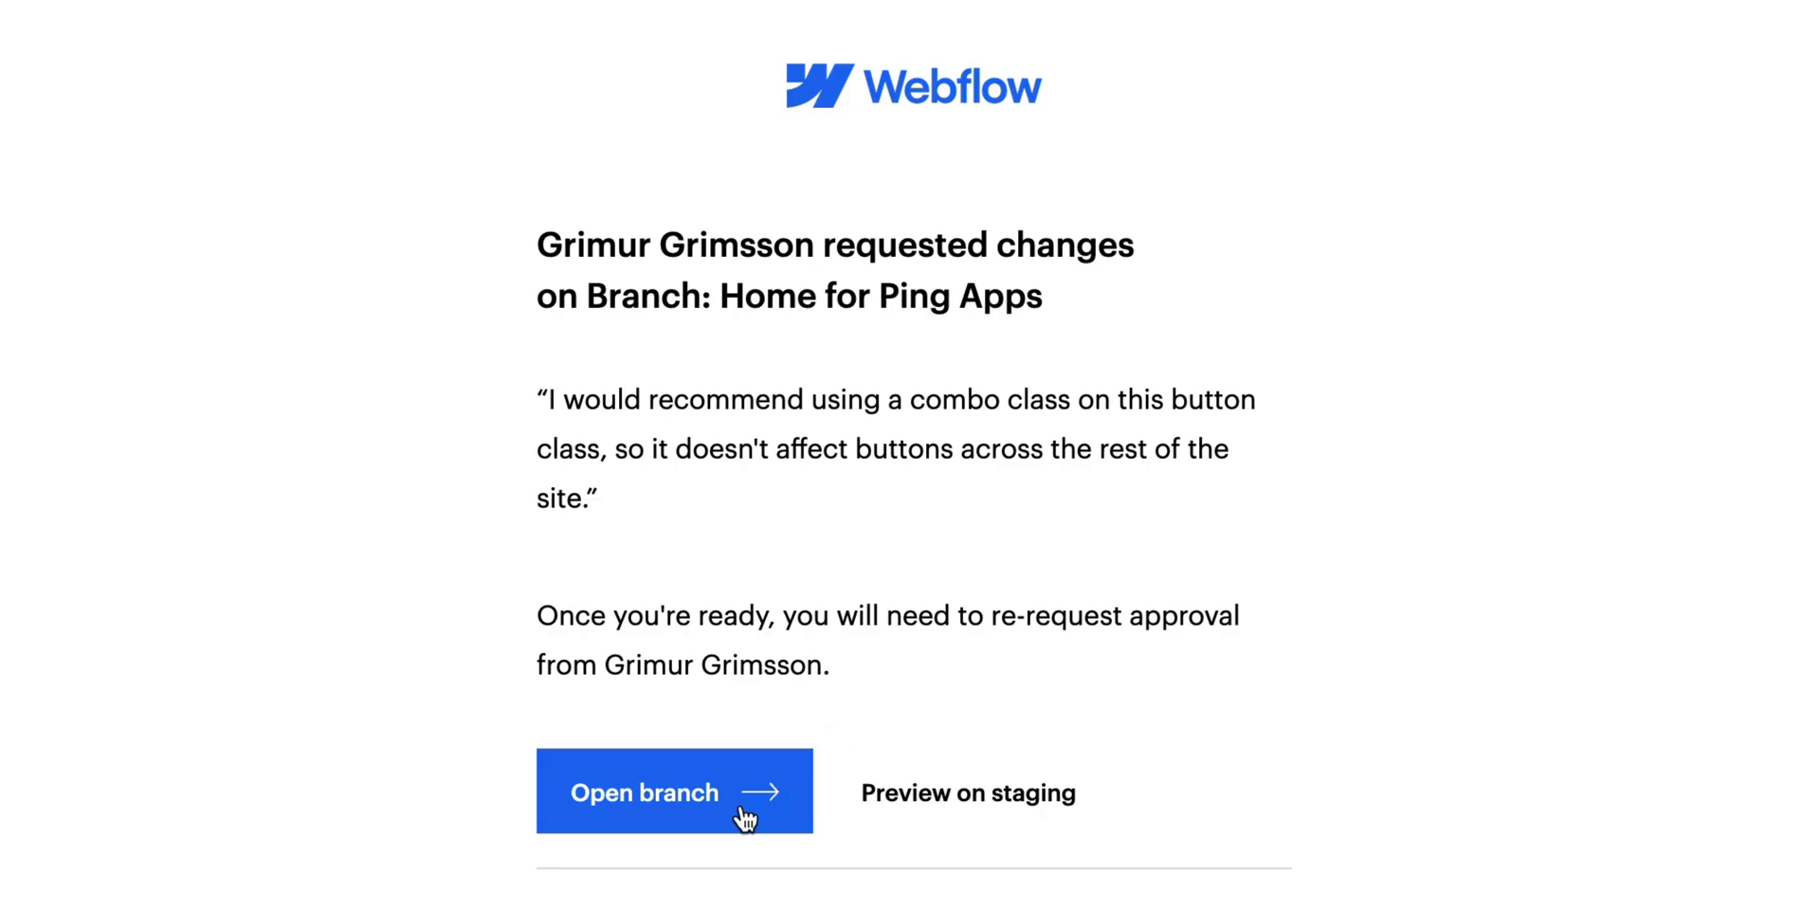
In the Home branch, give the Organization plan's Select Organization button a new Pricing combo class
left_click(746, 815)
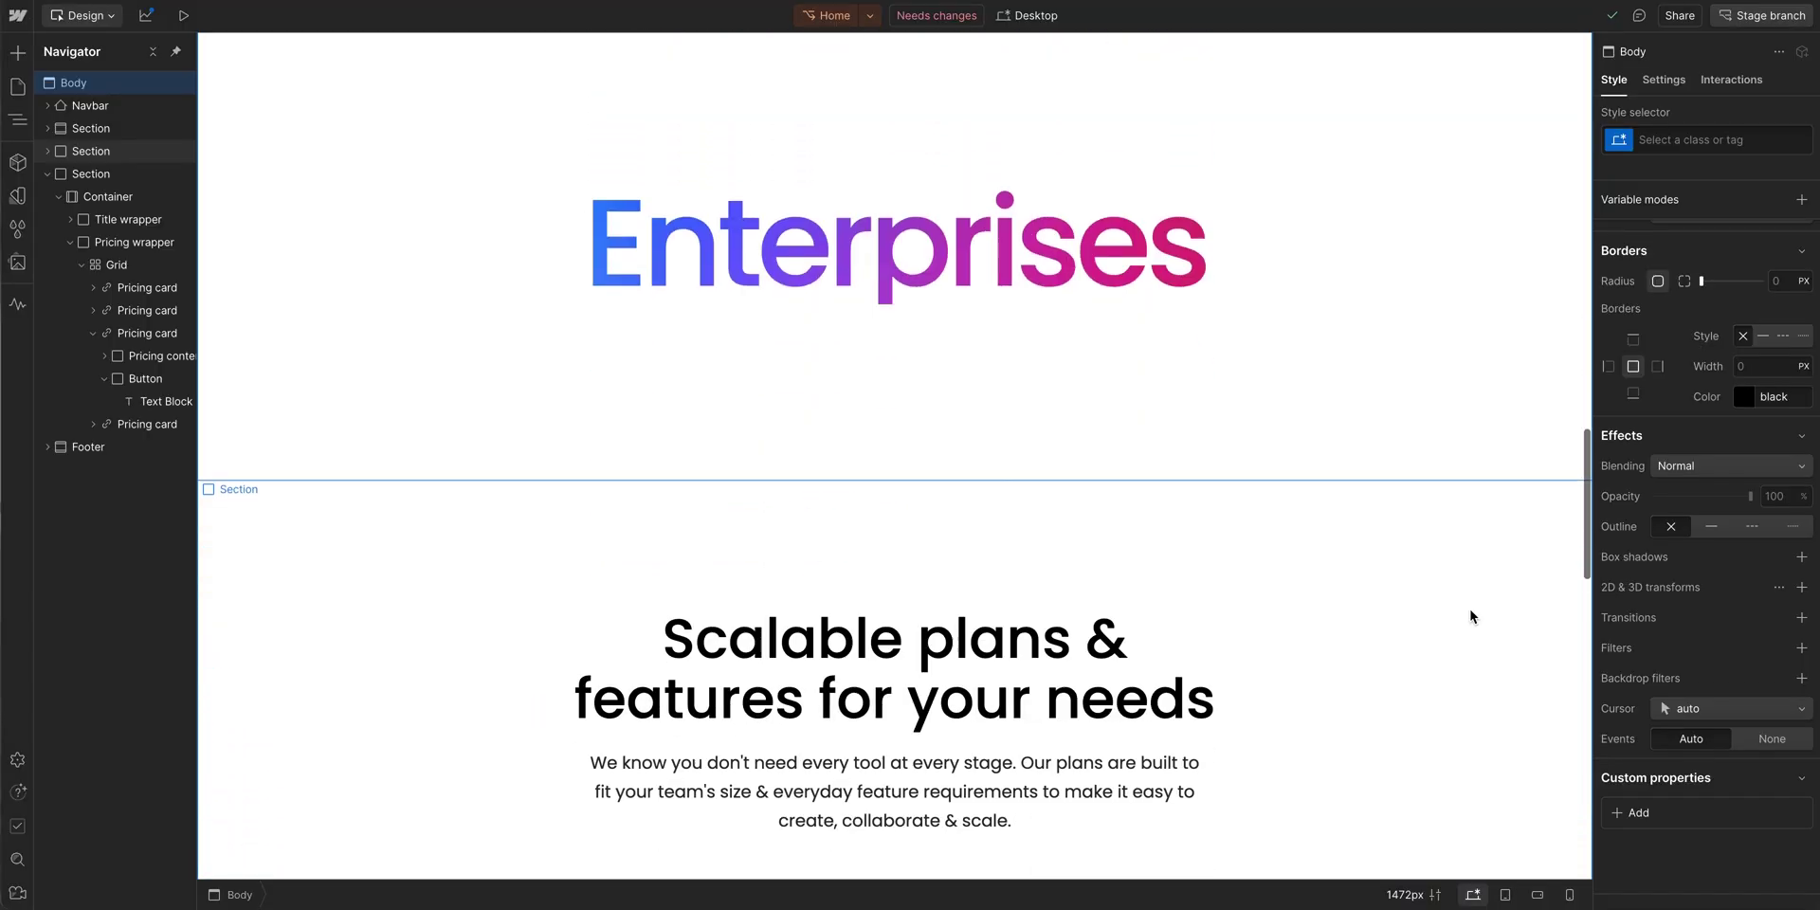
scroll(1470, 617, "down", 5)
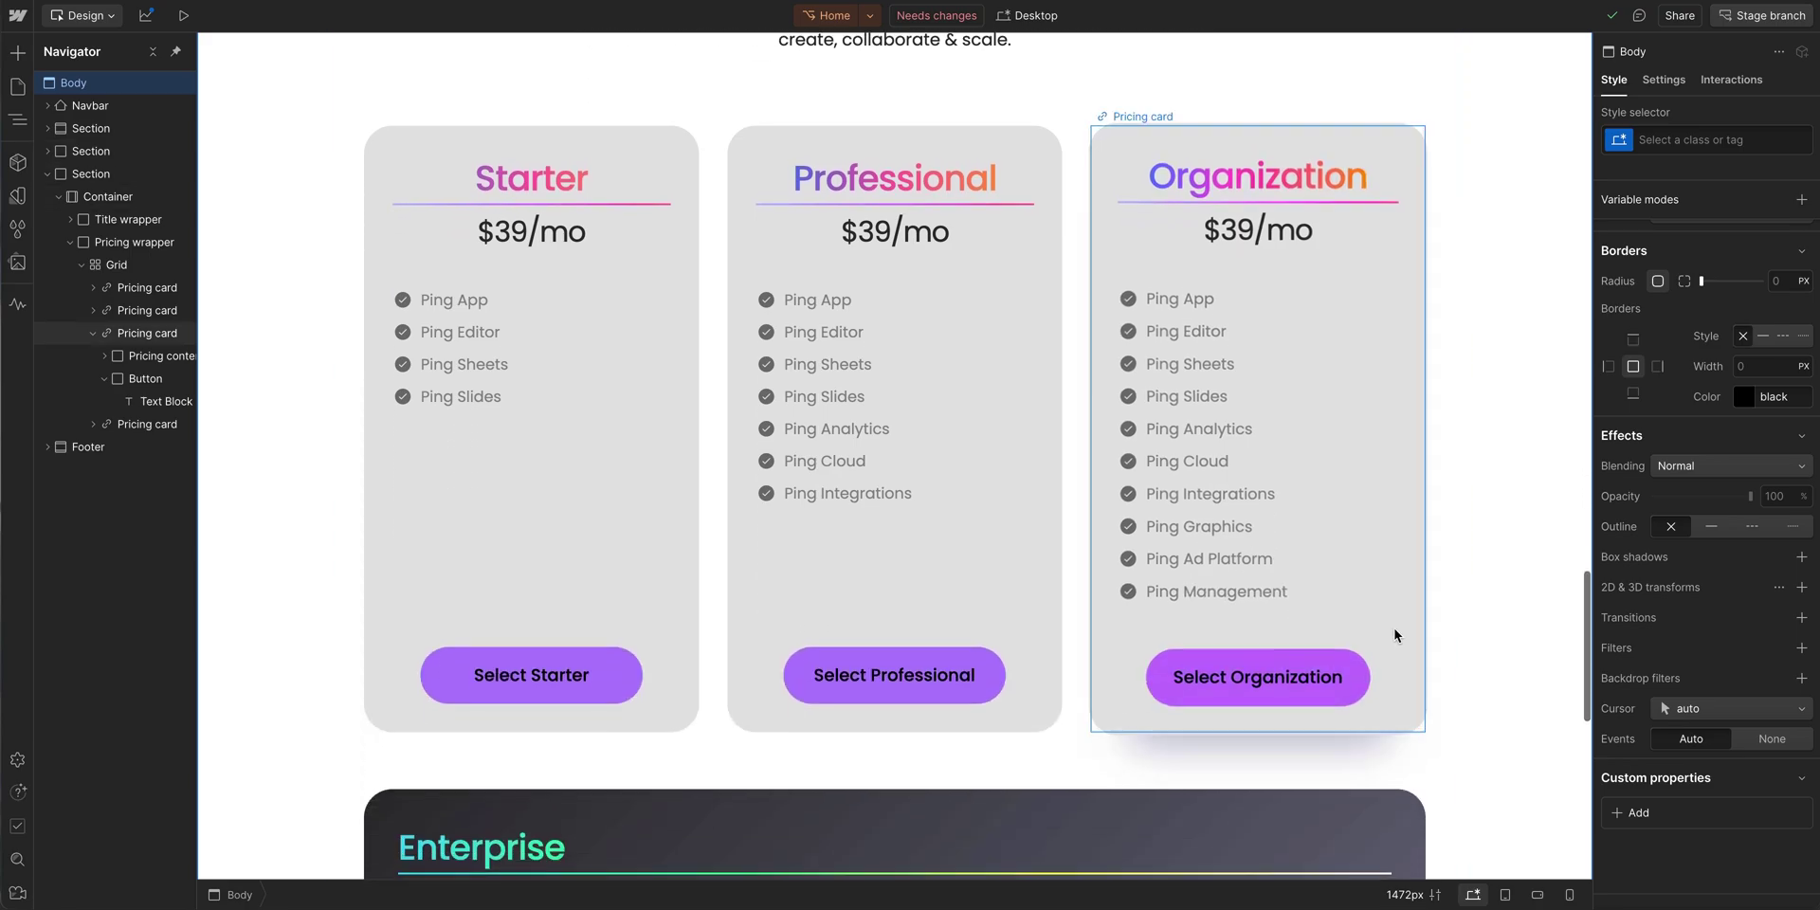
left_click(1332, 667)
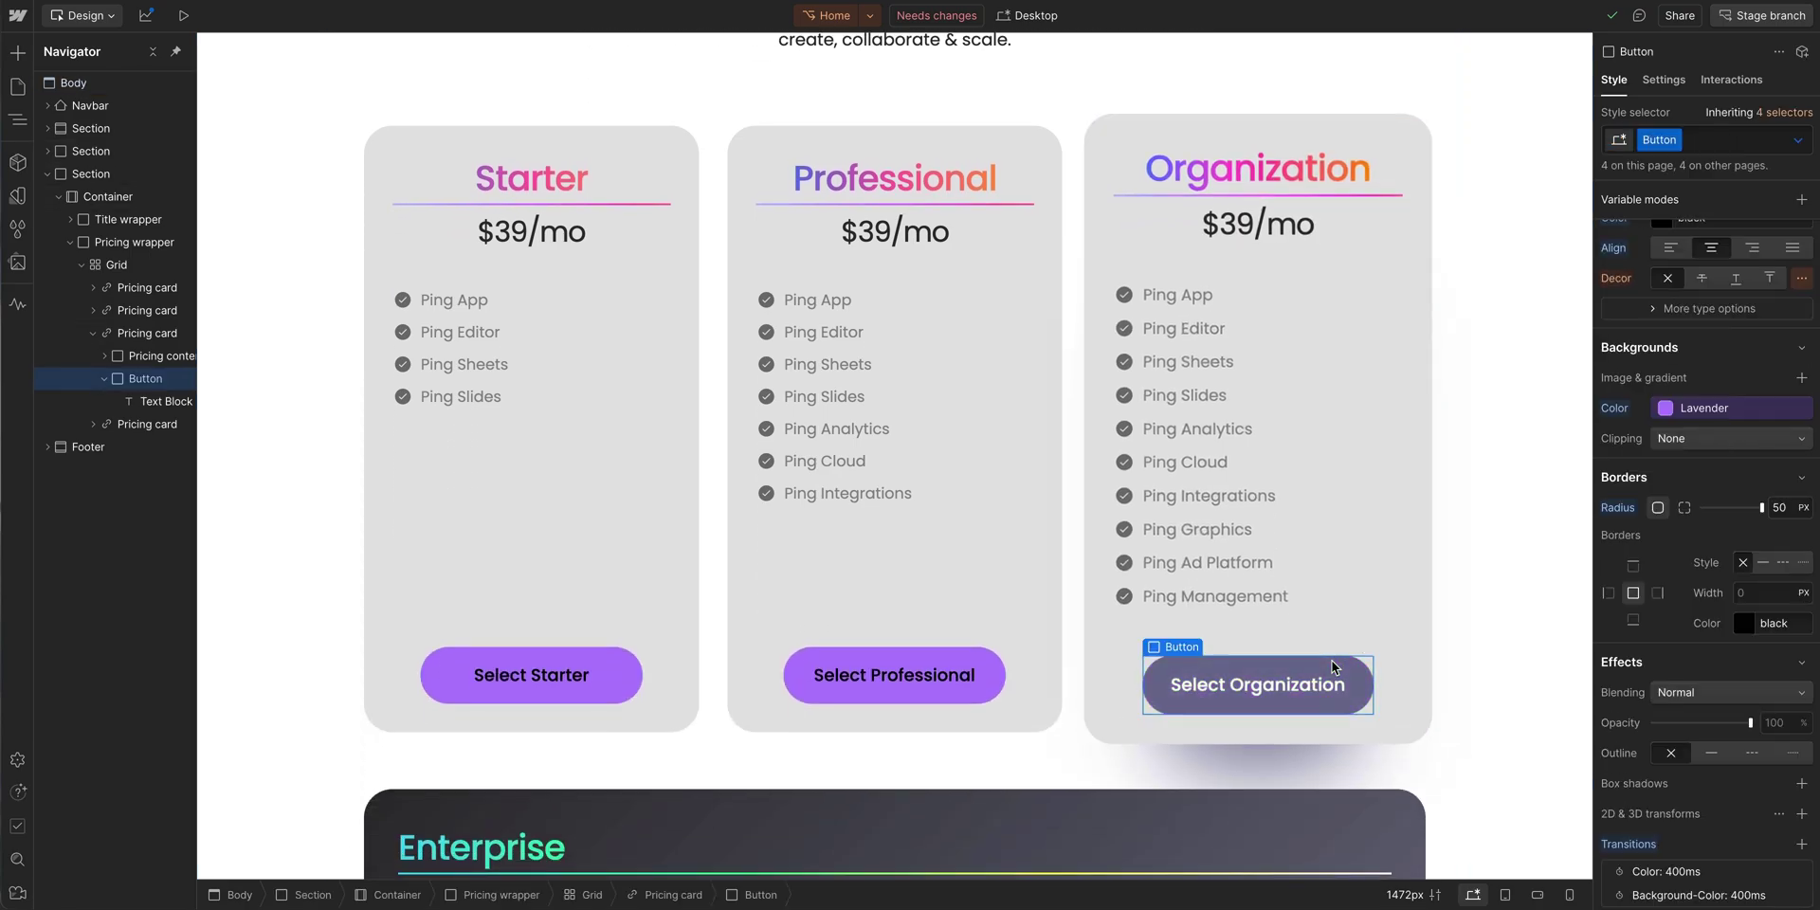
left_click(1716, 139)
type("Pricing")
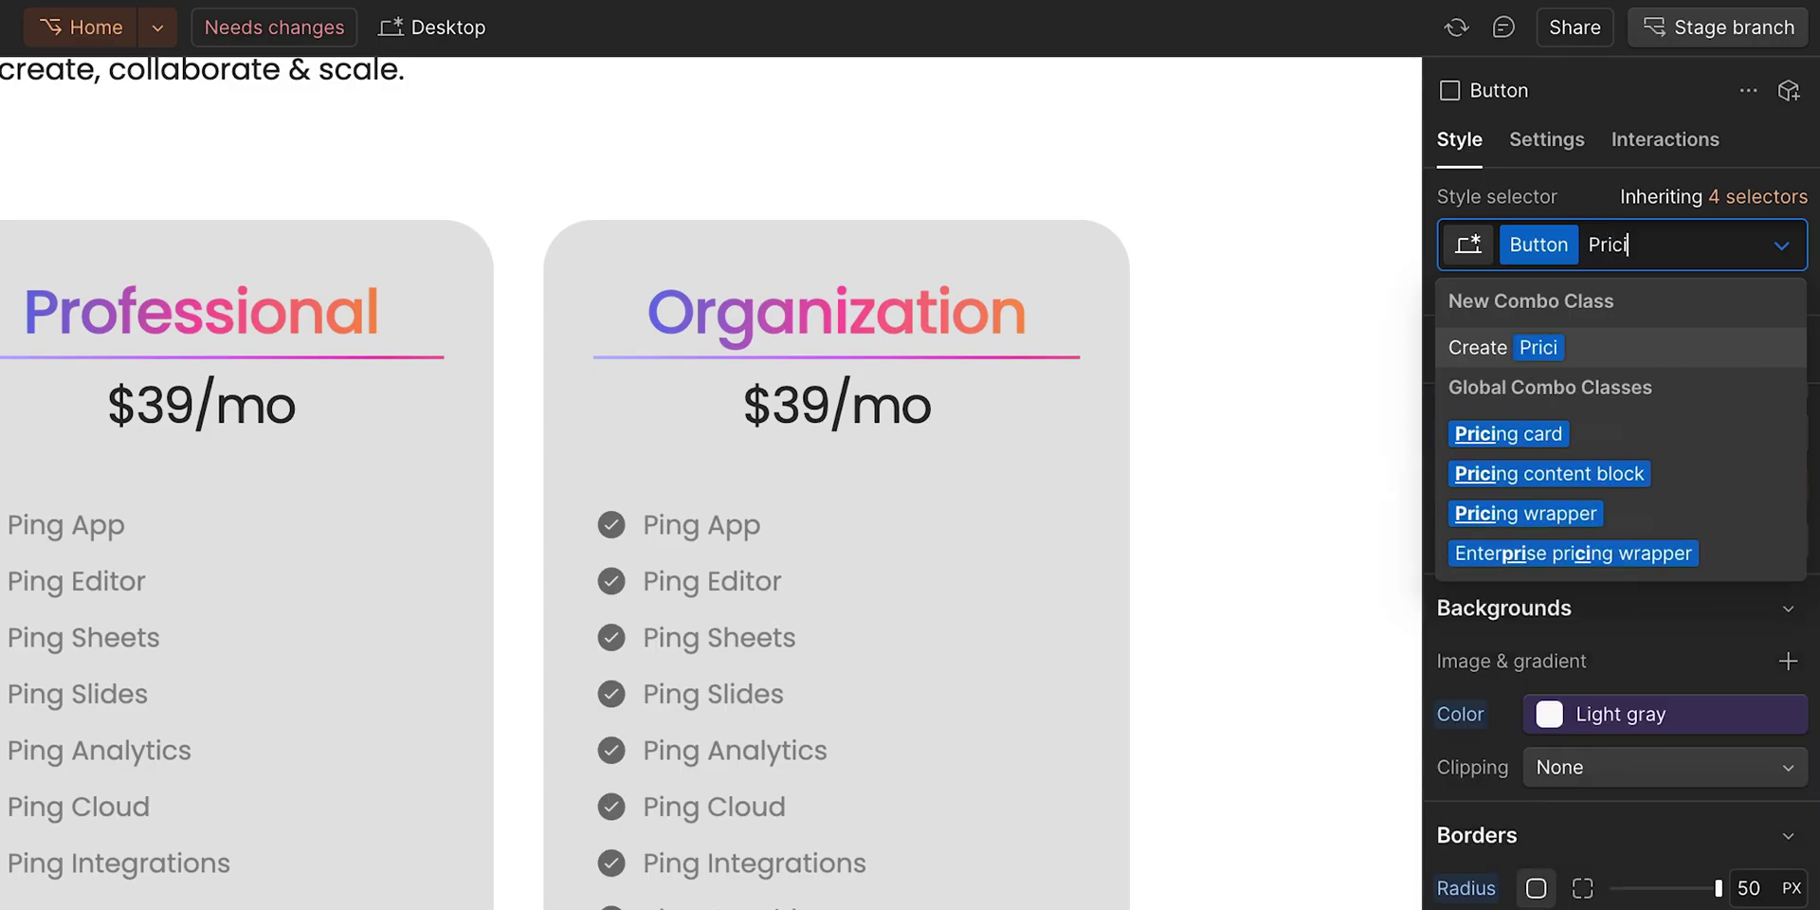
key("Return")
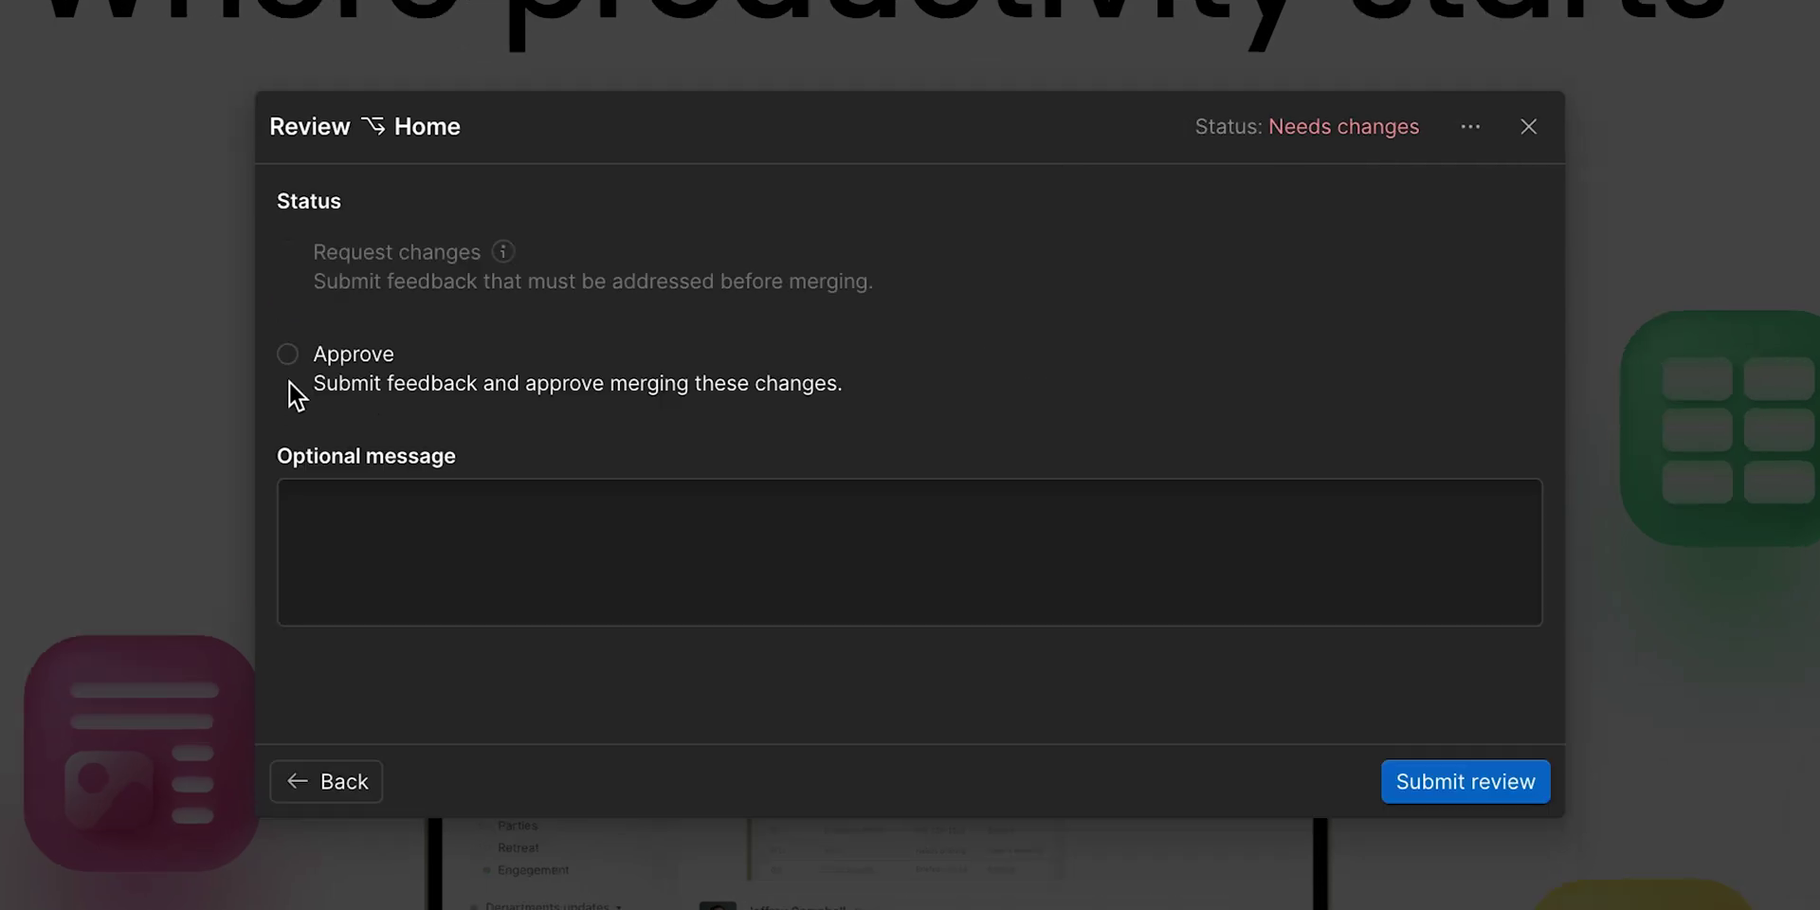
Approve the Home branch, and on the main page anchor the heading gradient at left middle
left_click(288, 355)
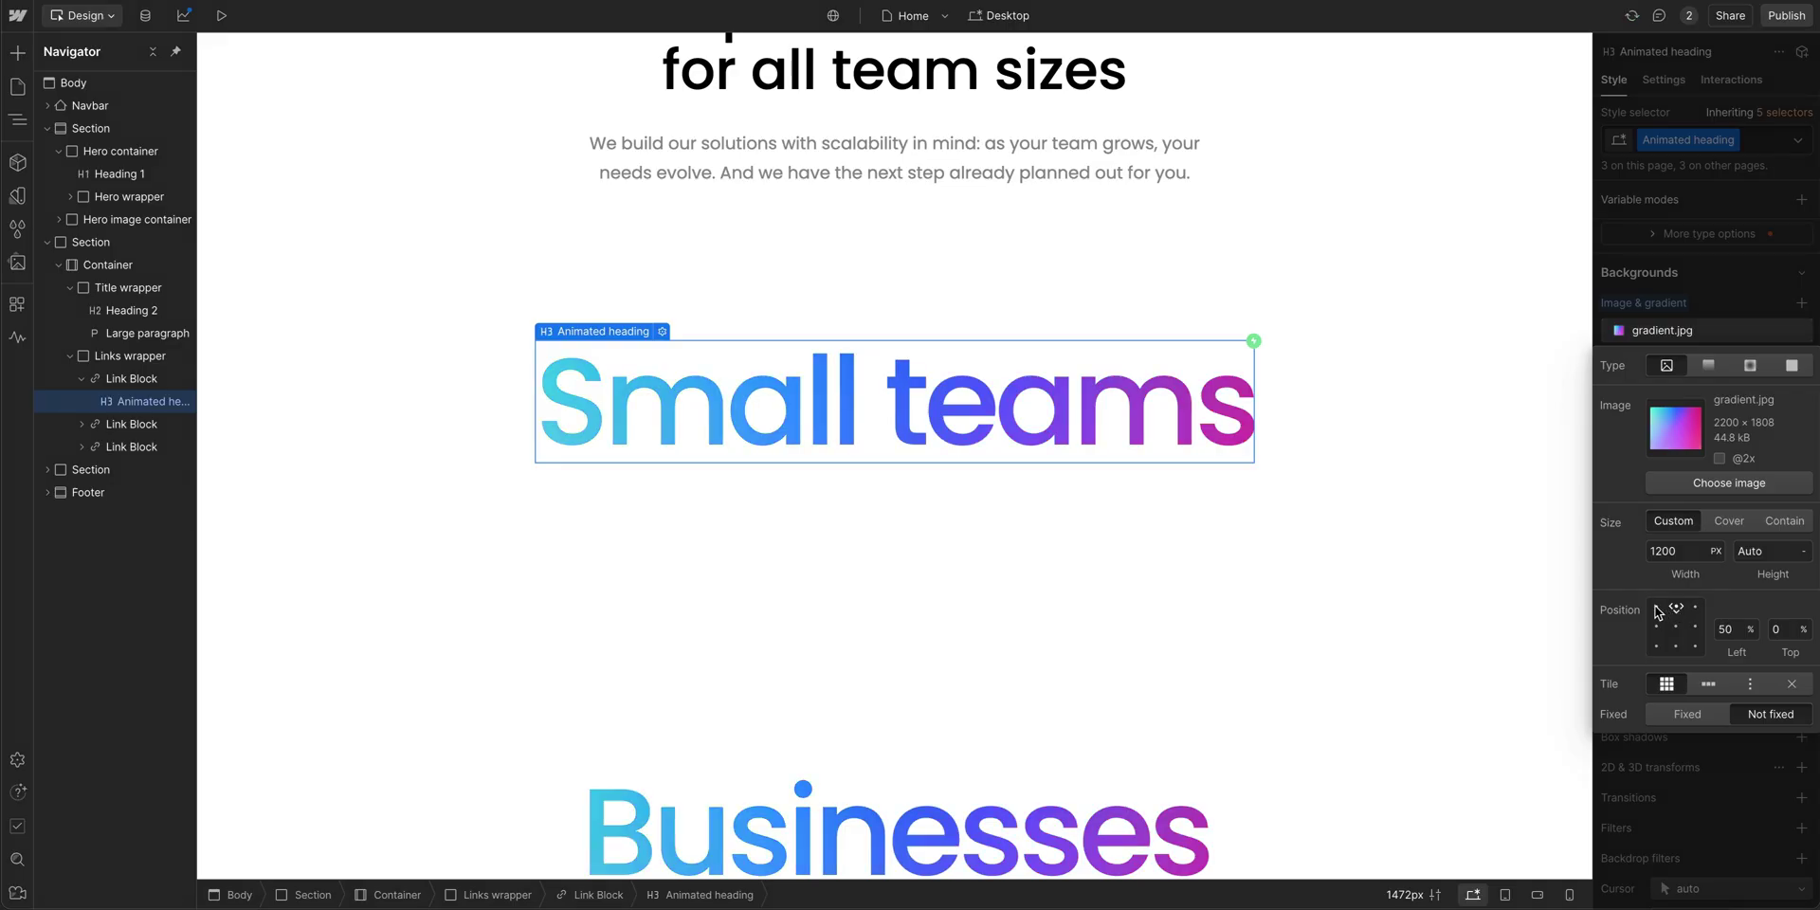
left_click(1657, 609)
left_click(1657, 647)
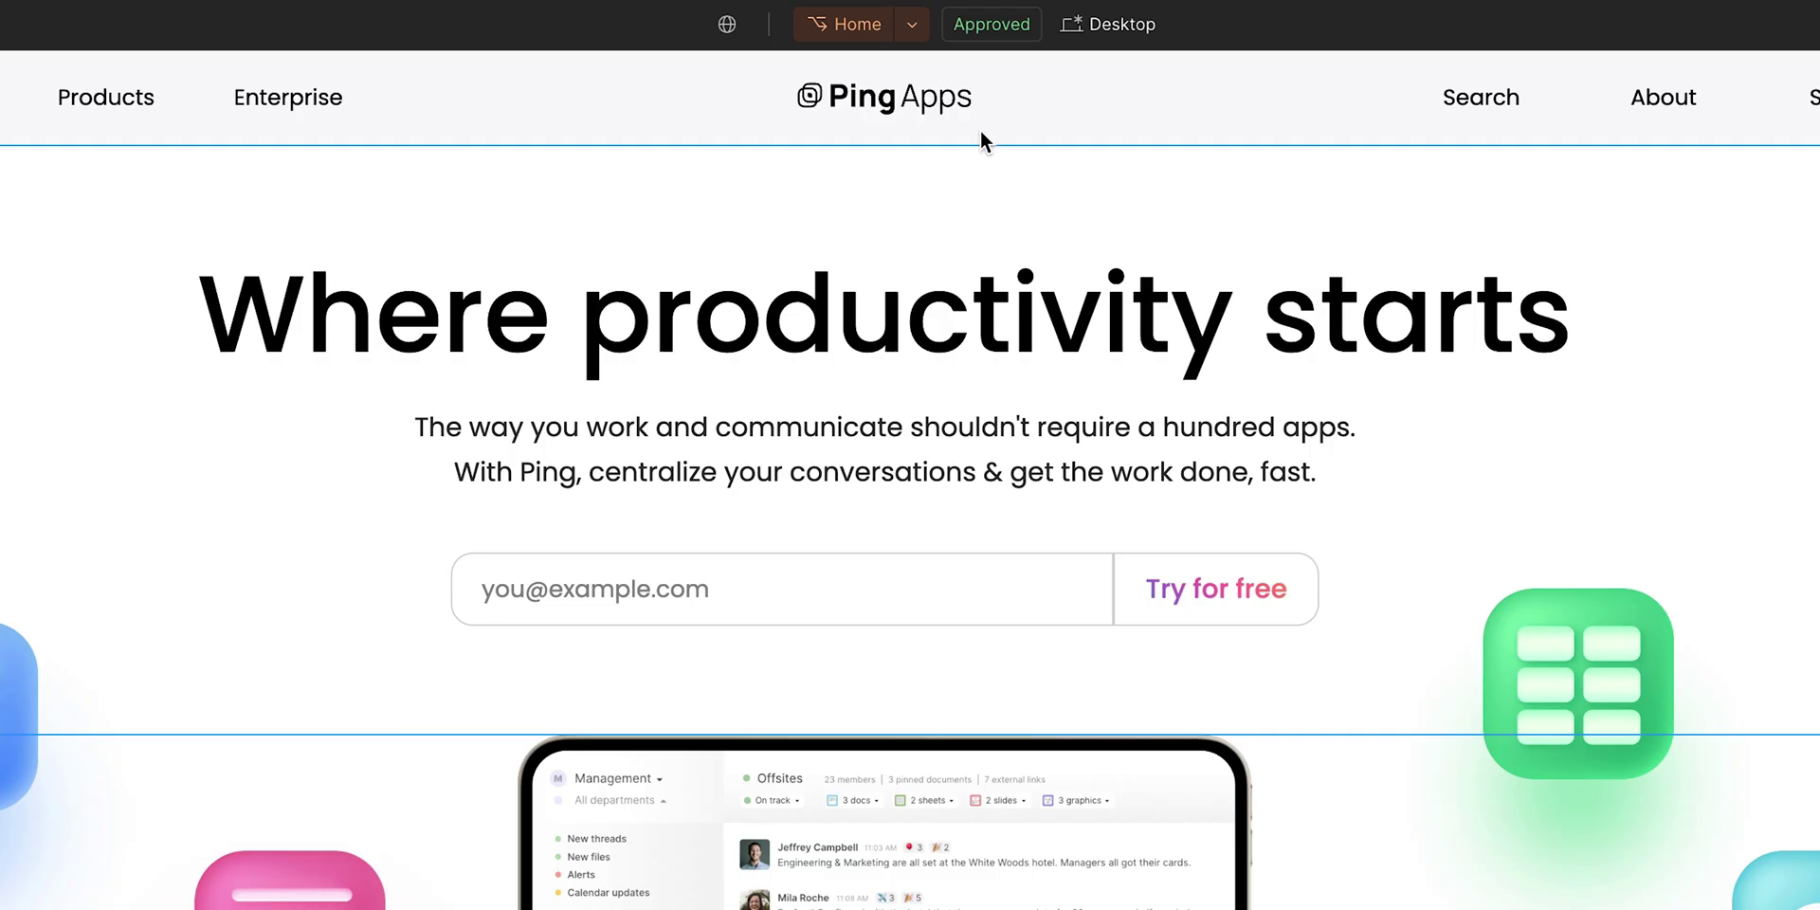
Pull the main page's latest updates into the Home branch and merge it into the site
left_click(912, 25)
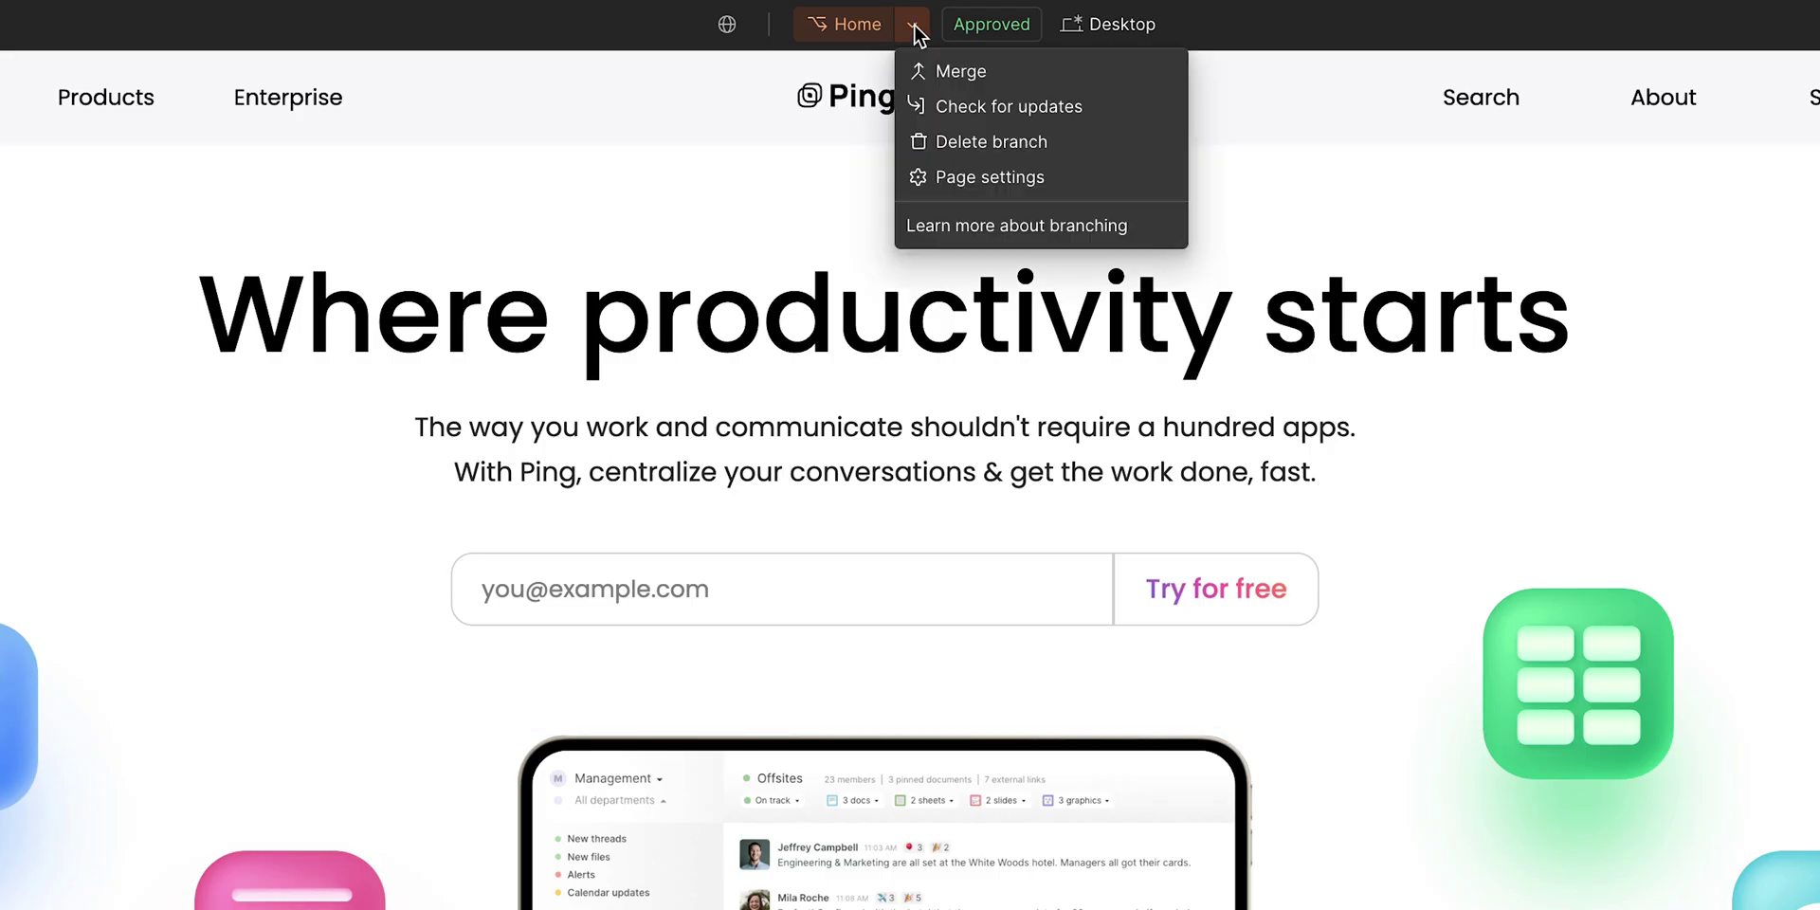
left_click(946, 108)
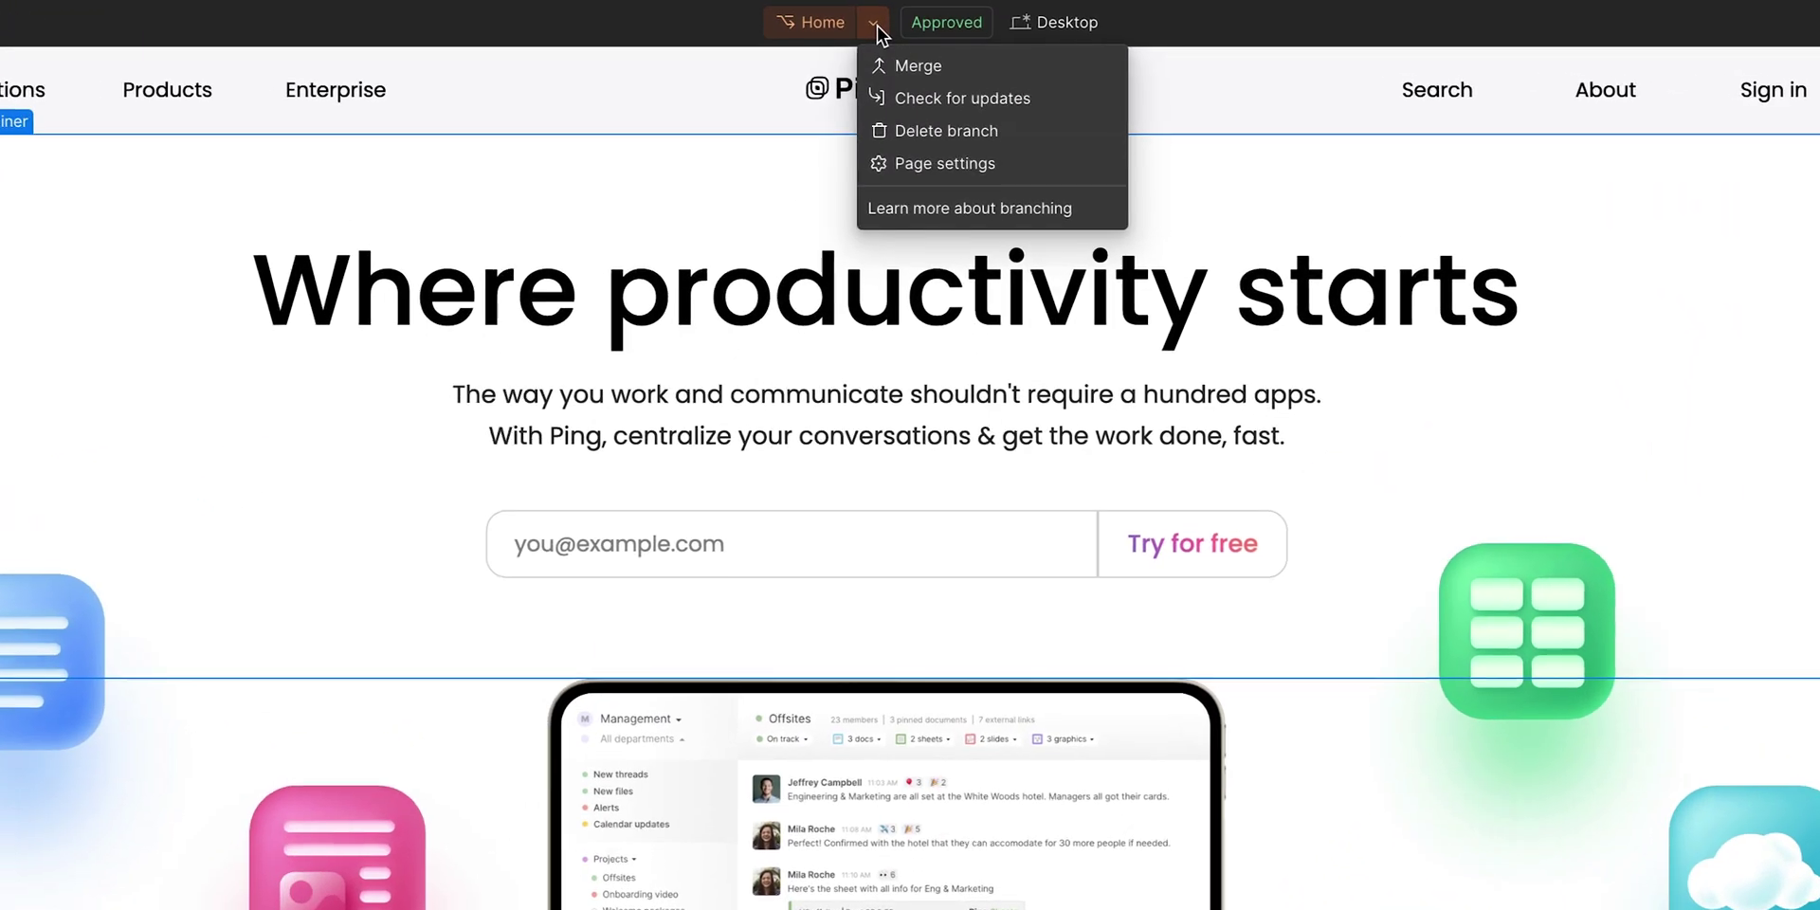
left_click(886, 68)
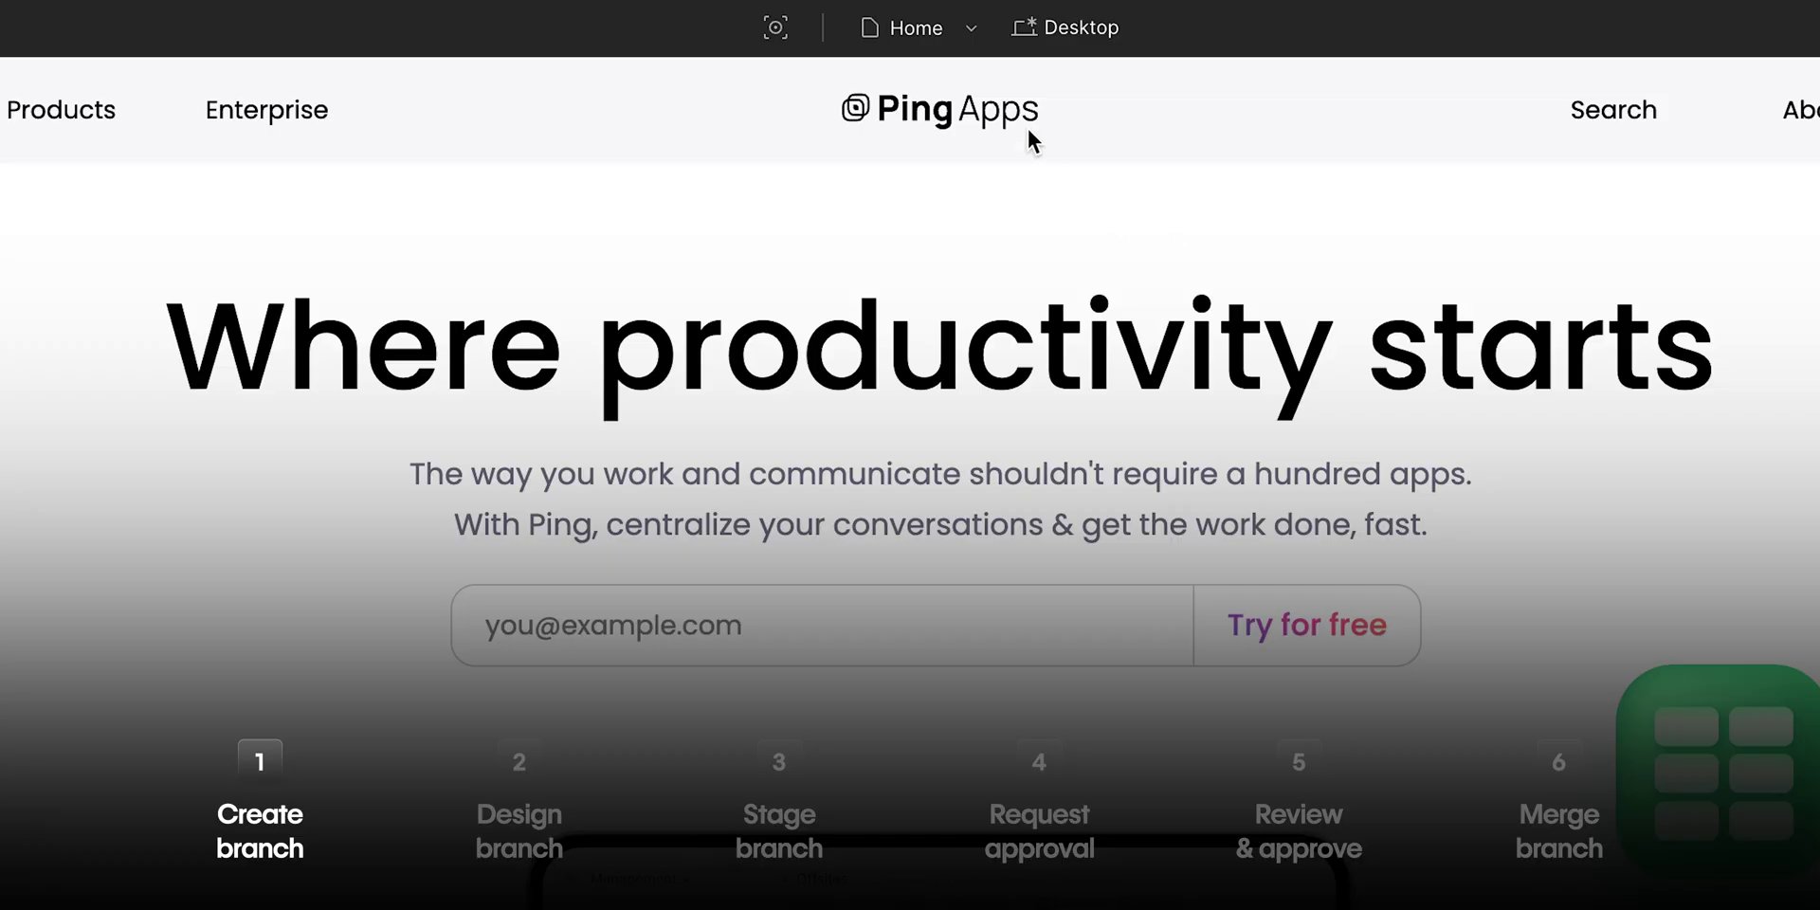
Create a Home page branch and remove the linear gradient behind the pricing cards grid
left_click(974, 31)
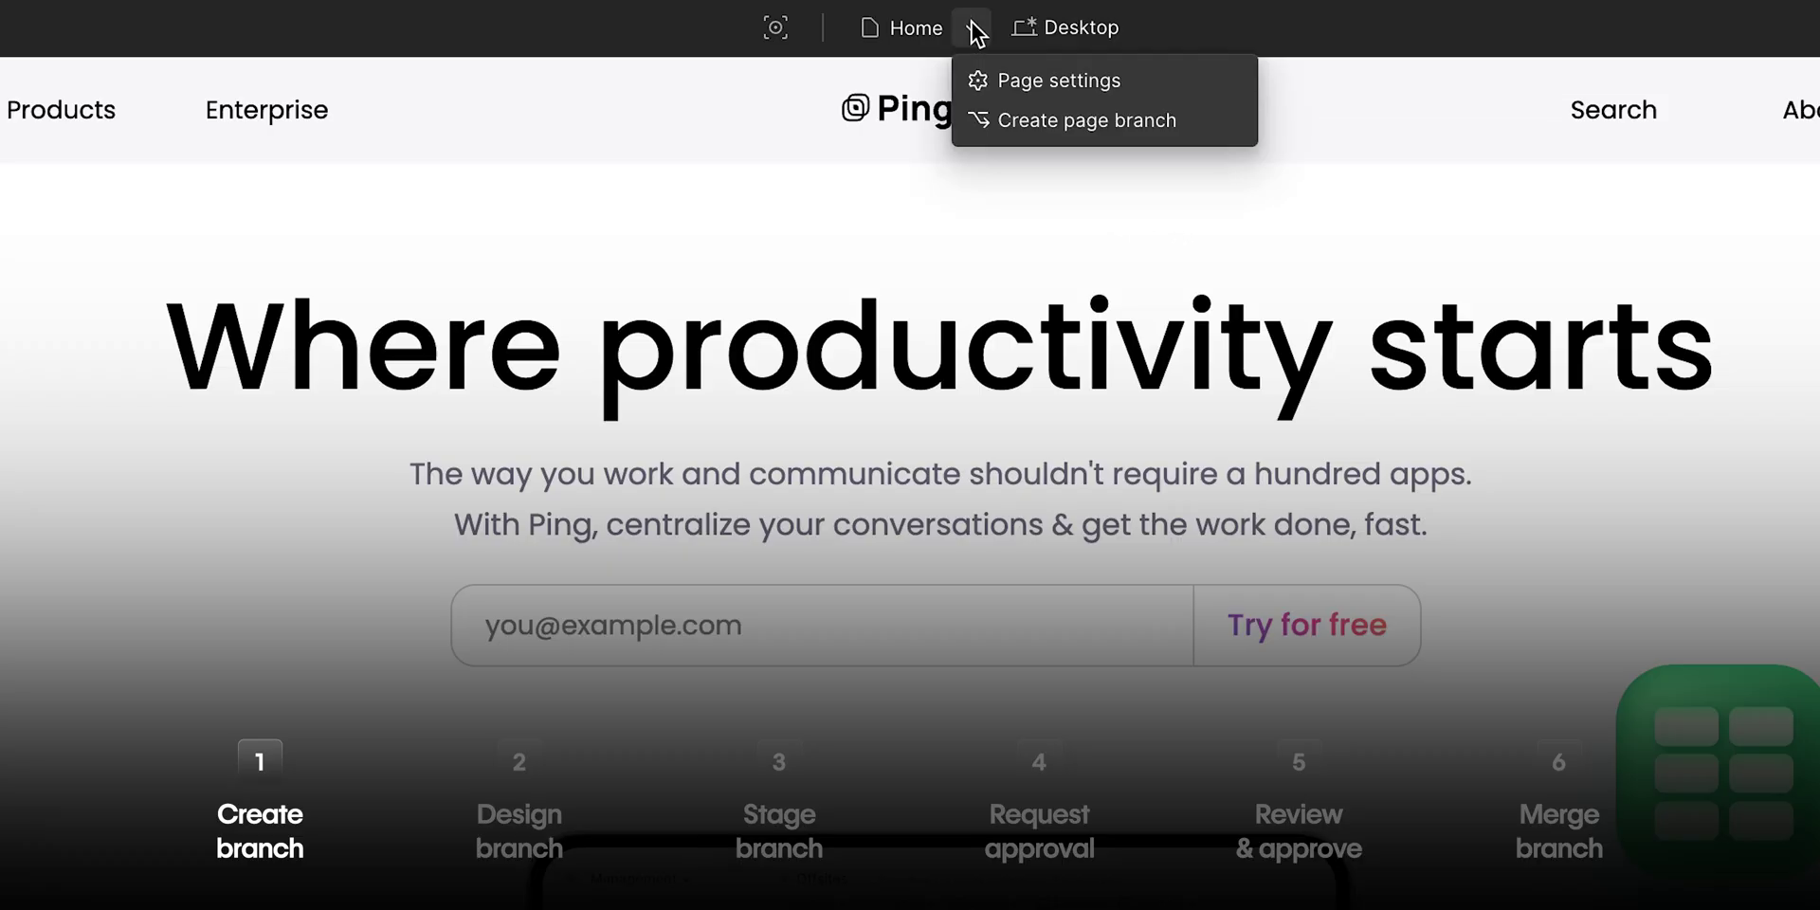
left_click(997, 120)
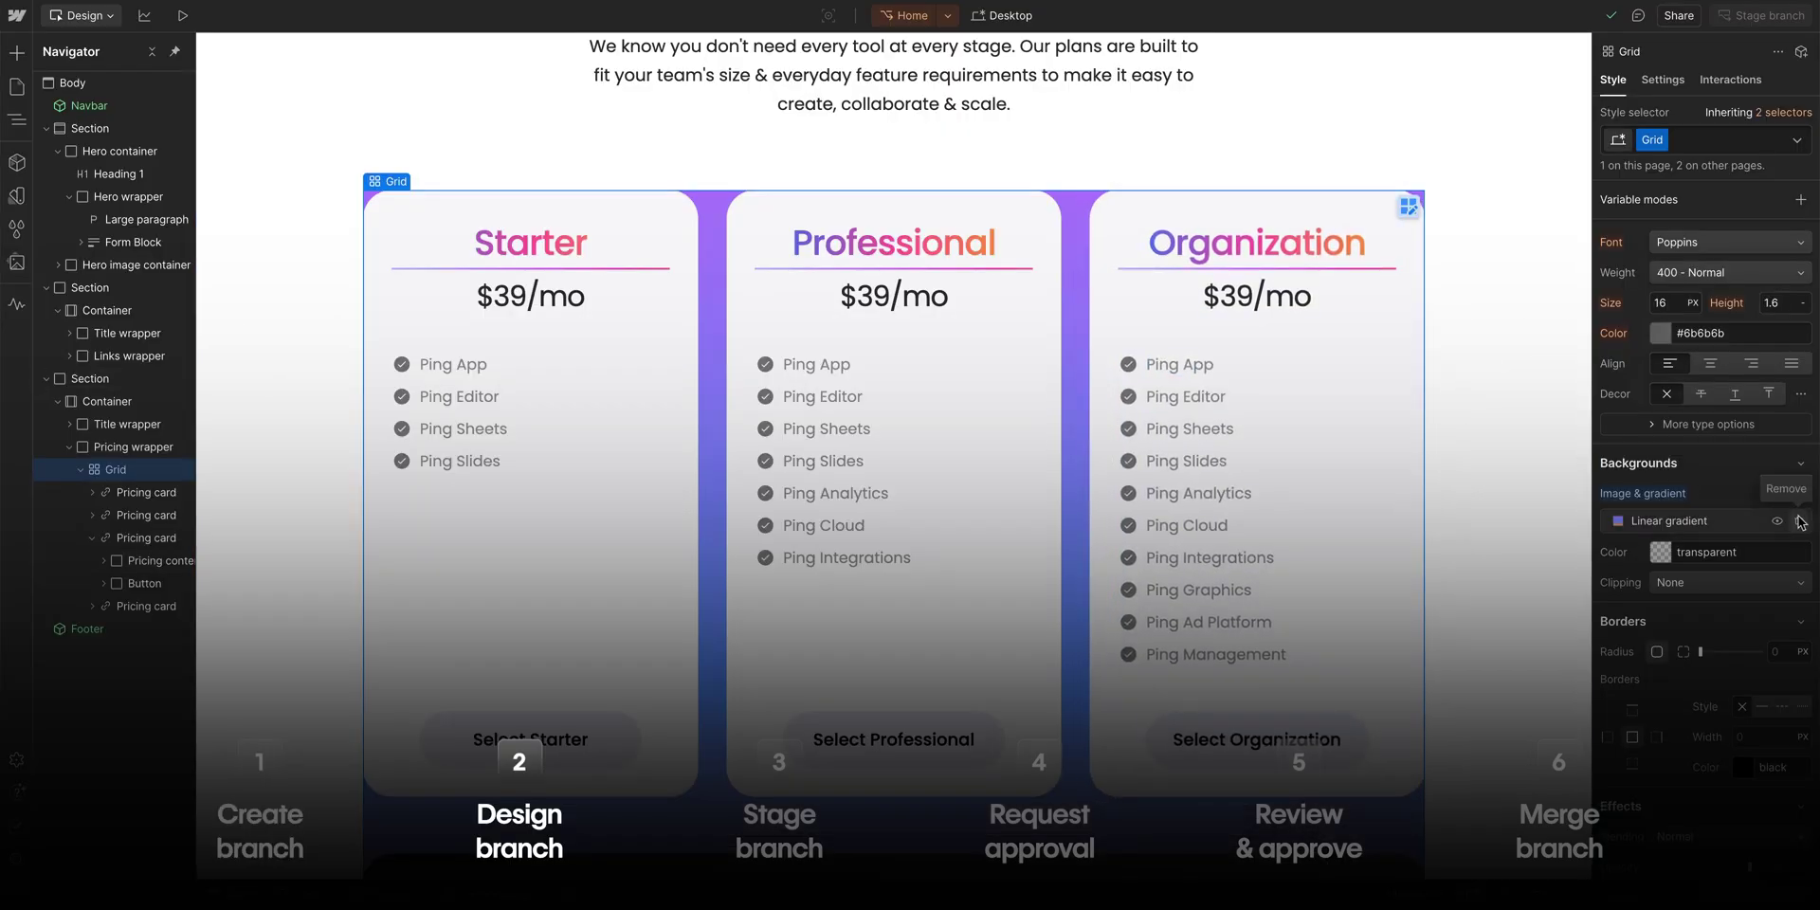
left_click(1800, 520)
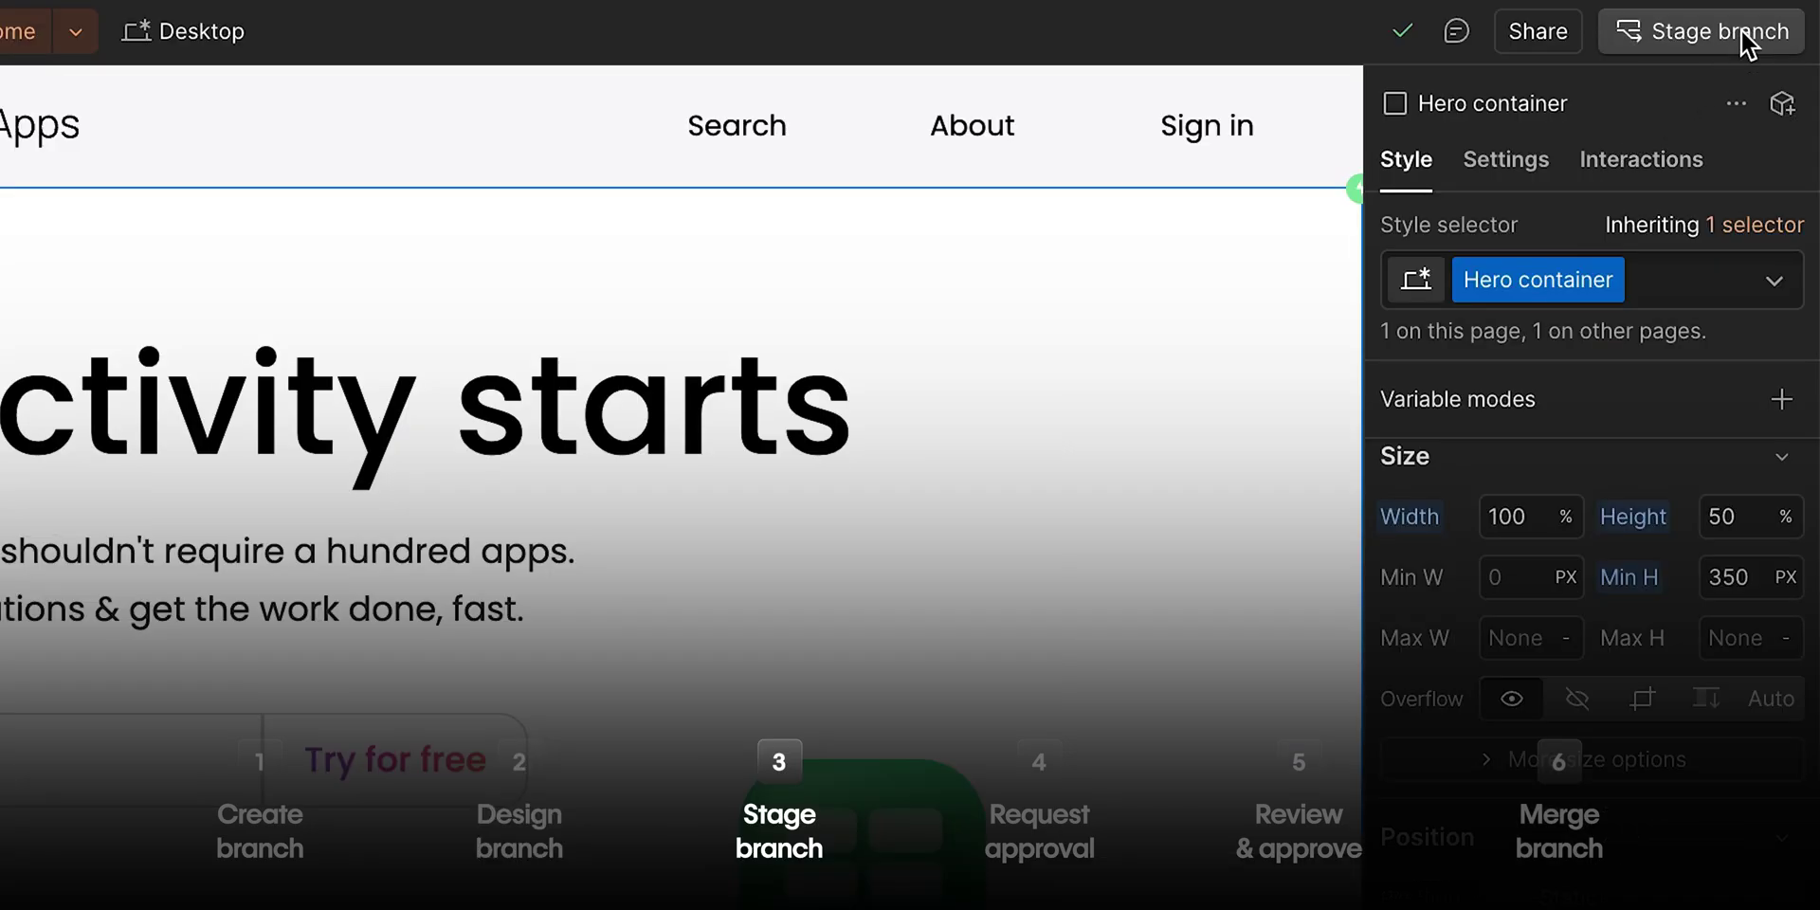
Publish the branch to staging and describe the Large paragraph color and pricing card updates for review
left_click(1771, 18)
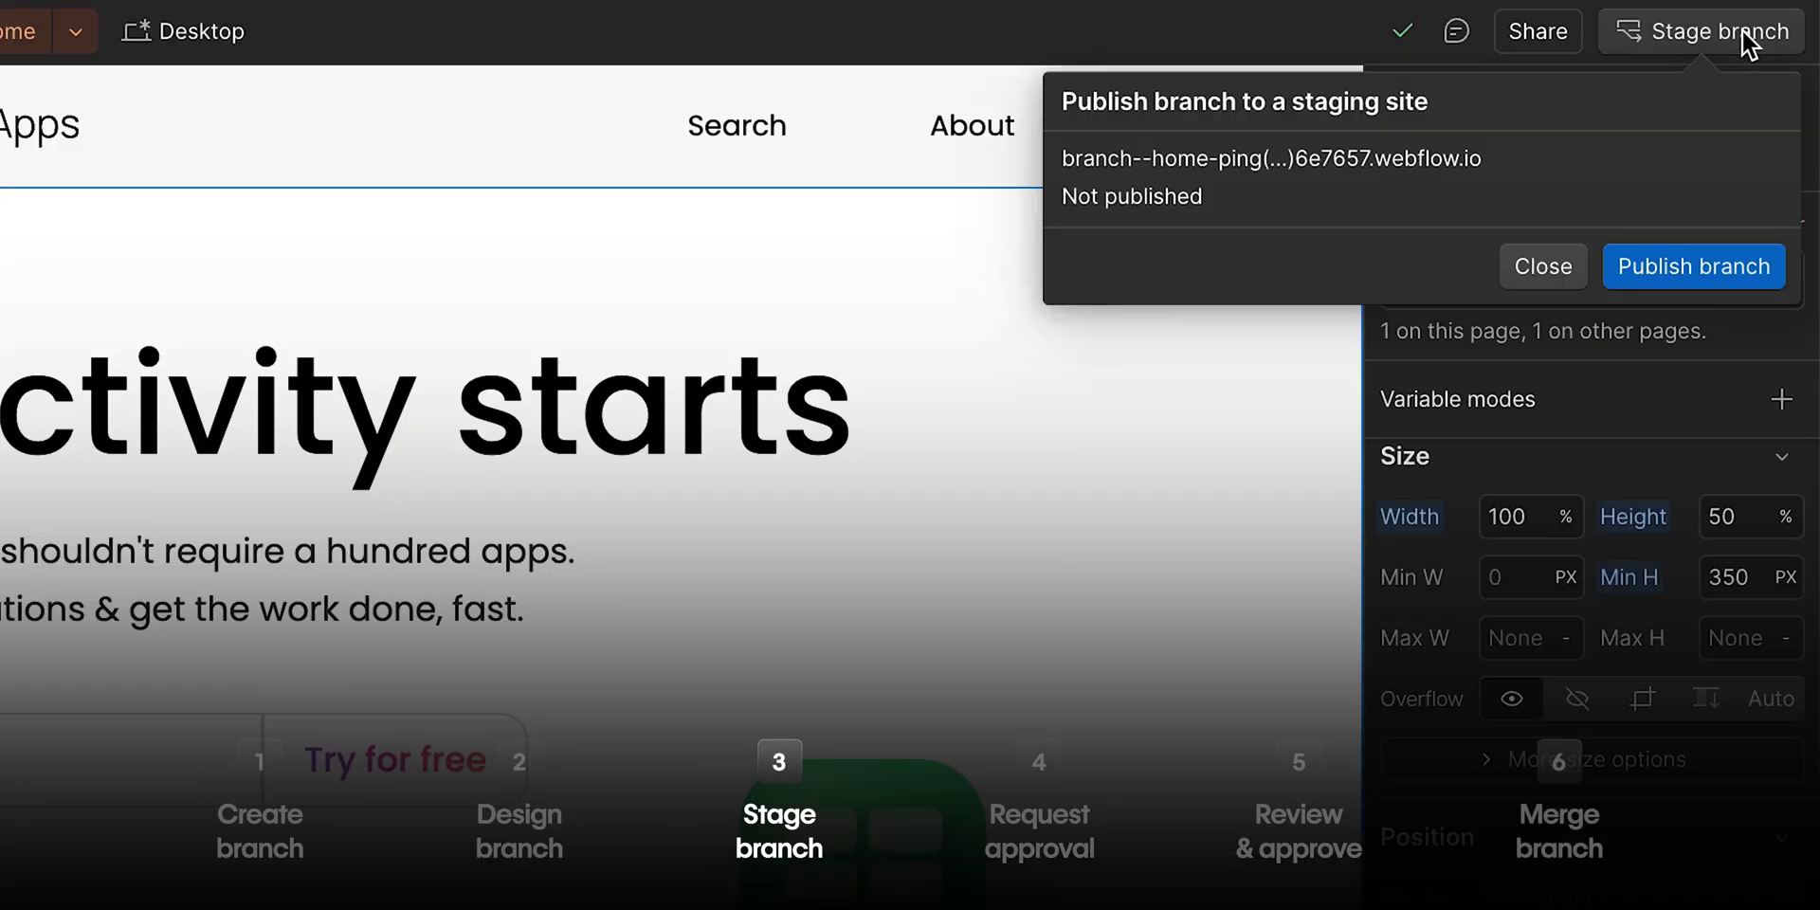
left_click(1714, 254)
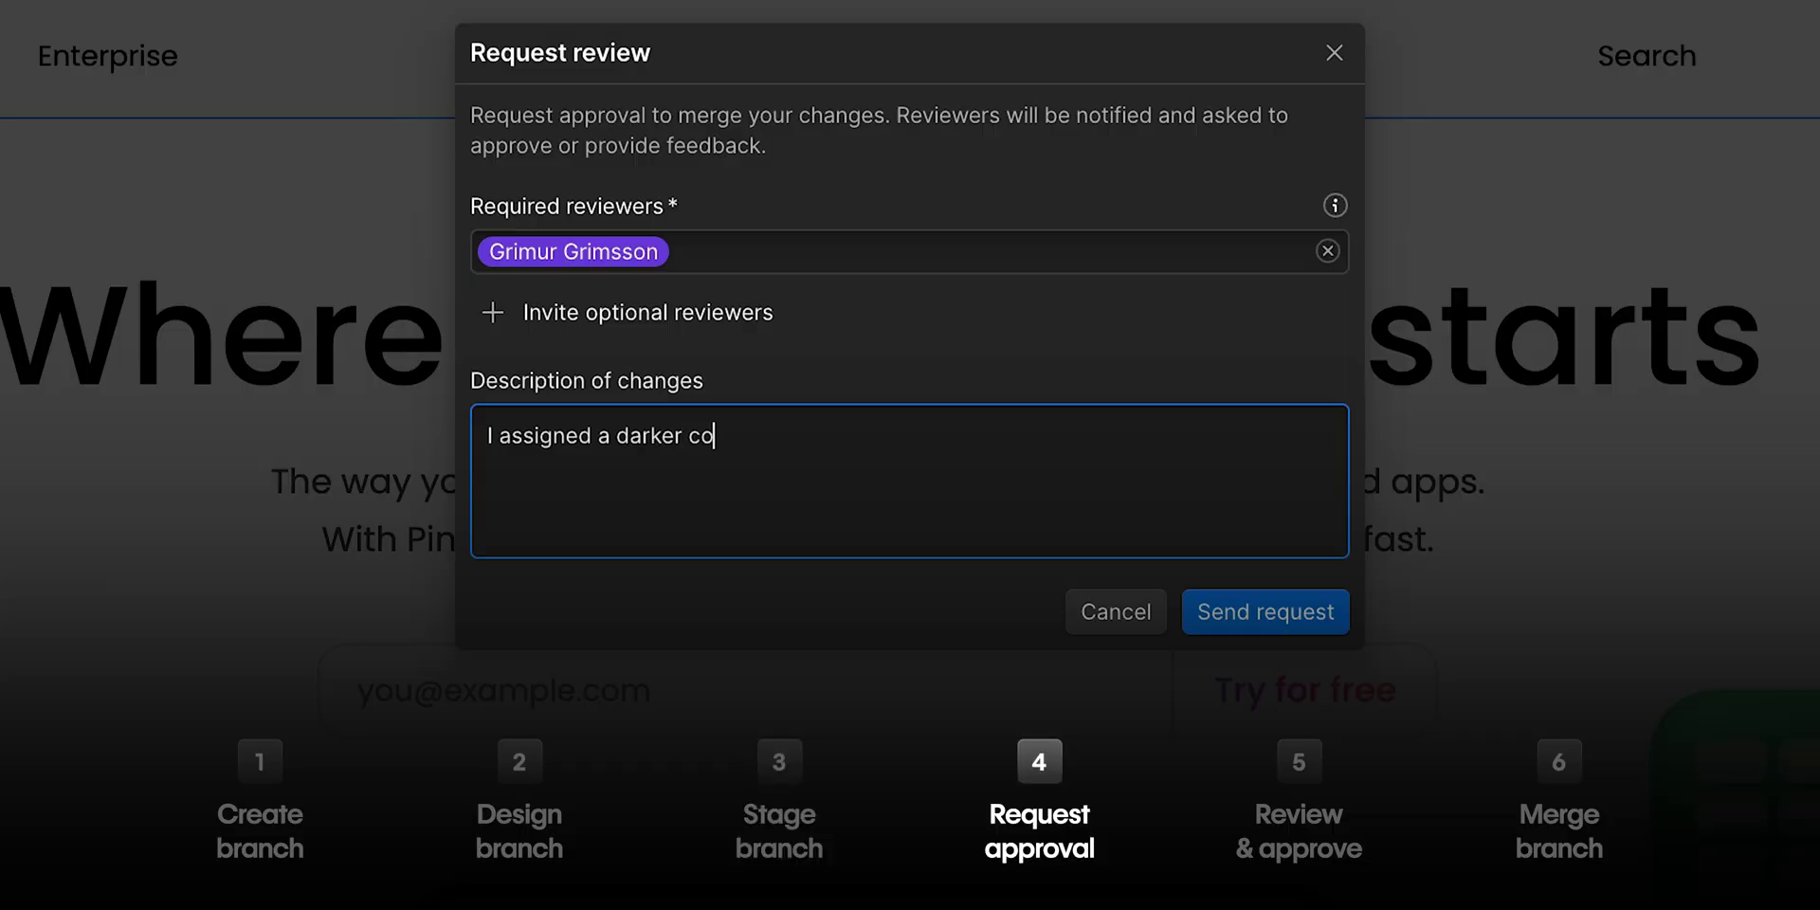
type("lor to the Large p")
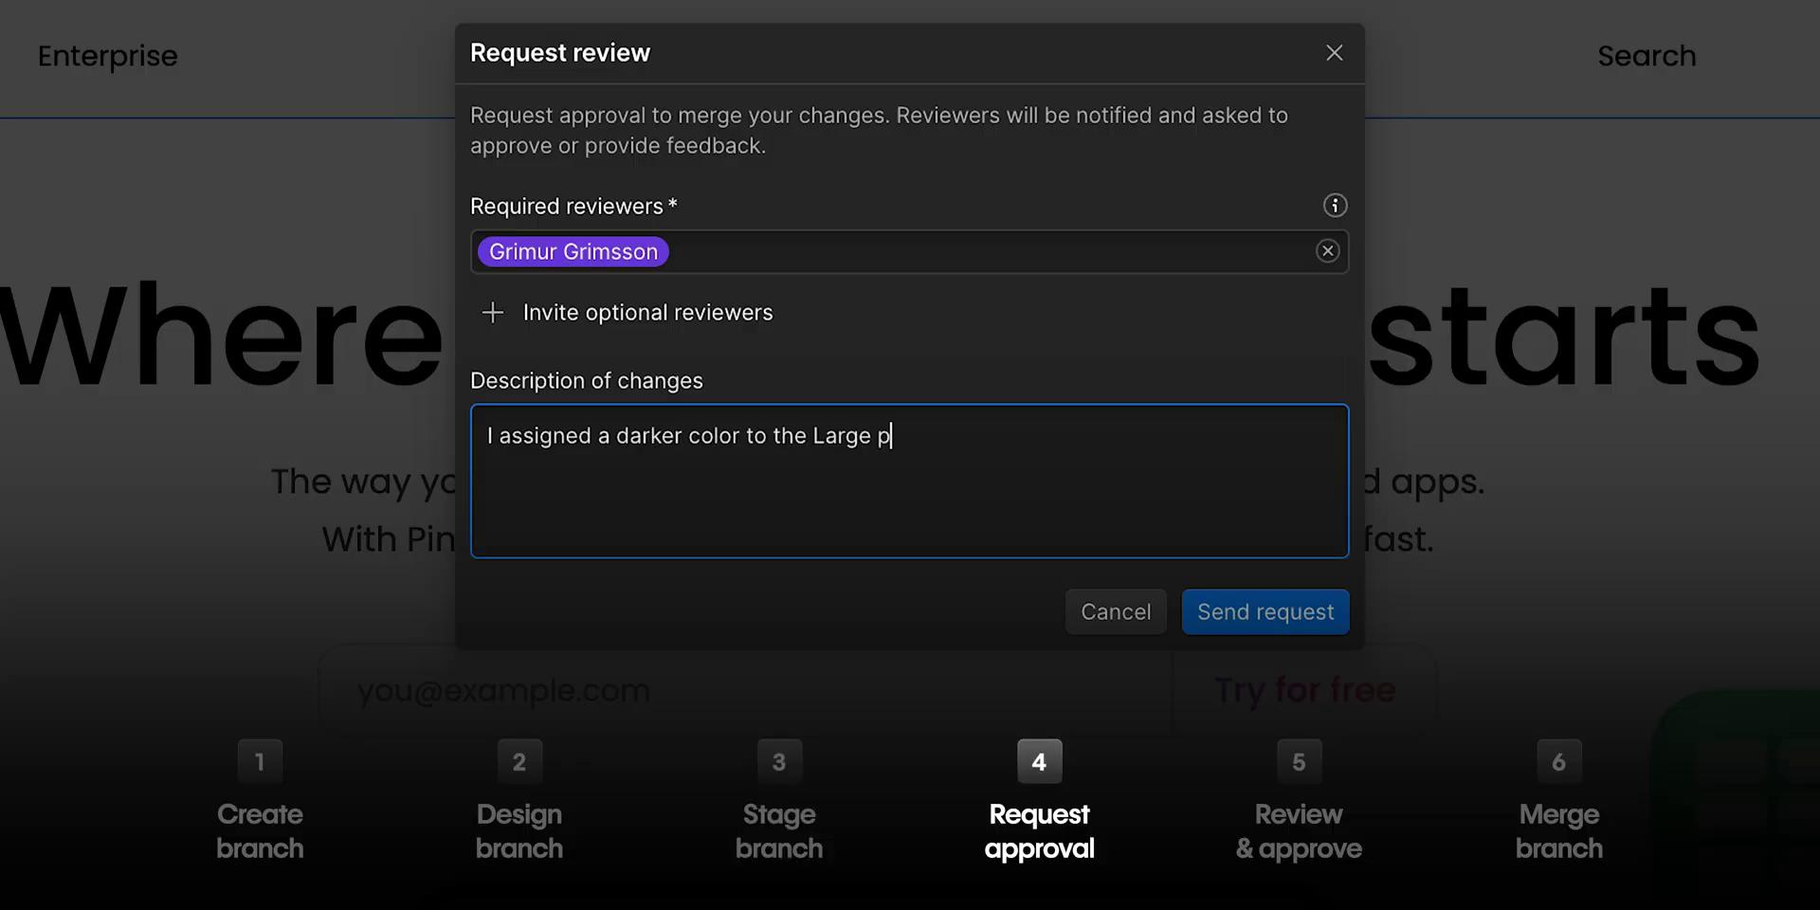
type("aragraph class, updated the pricing ca")
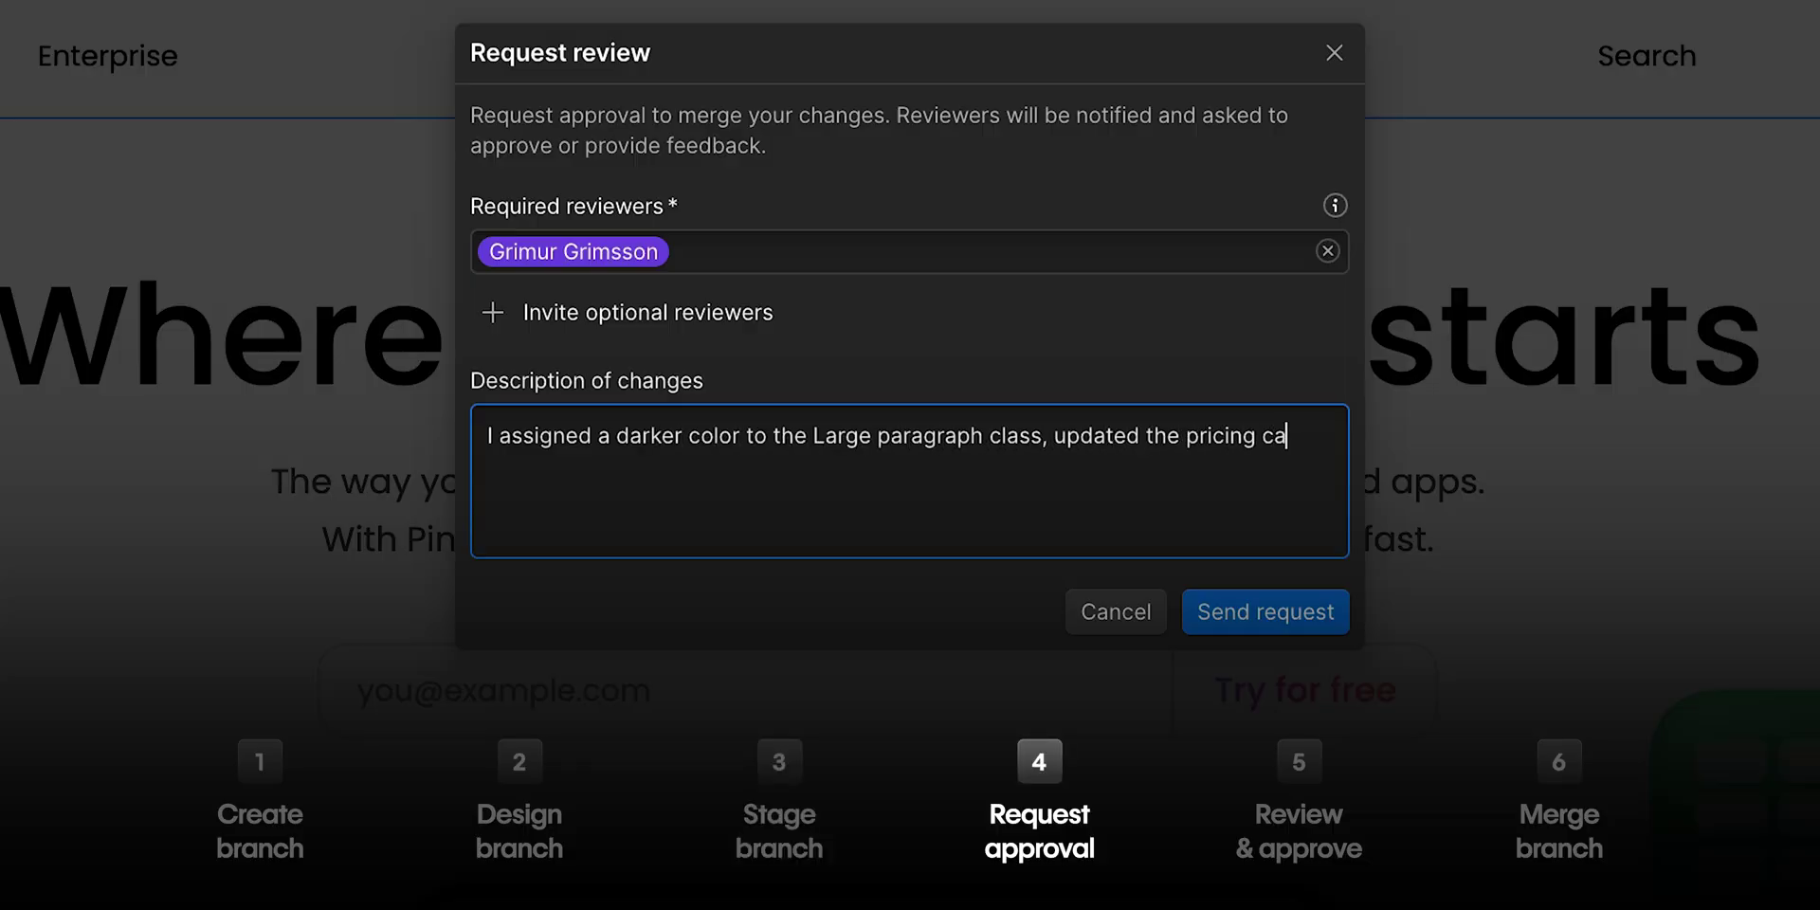